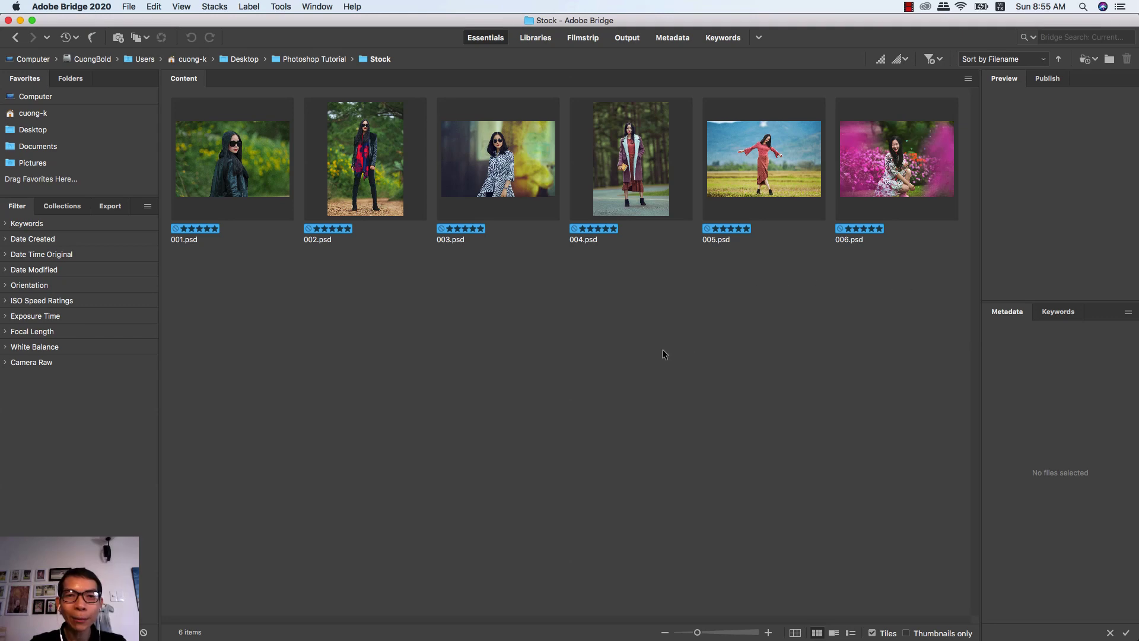
- Open 006.psd from Bridge's Stock folder in Photoshop
left_click_drag(398, 350, 898, 388)
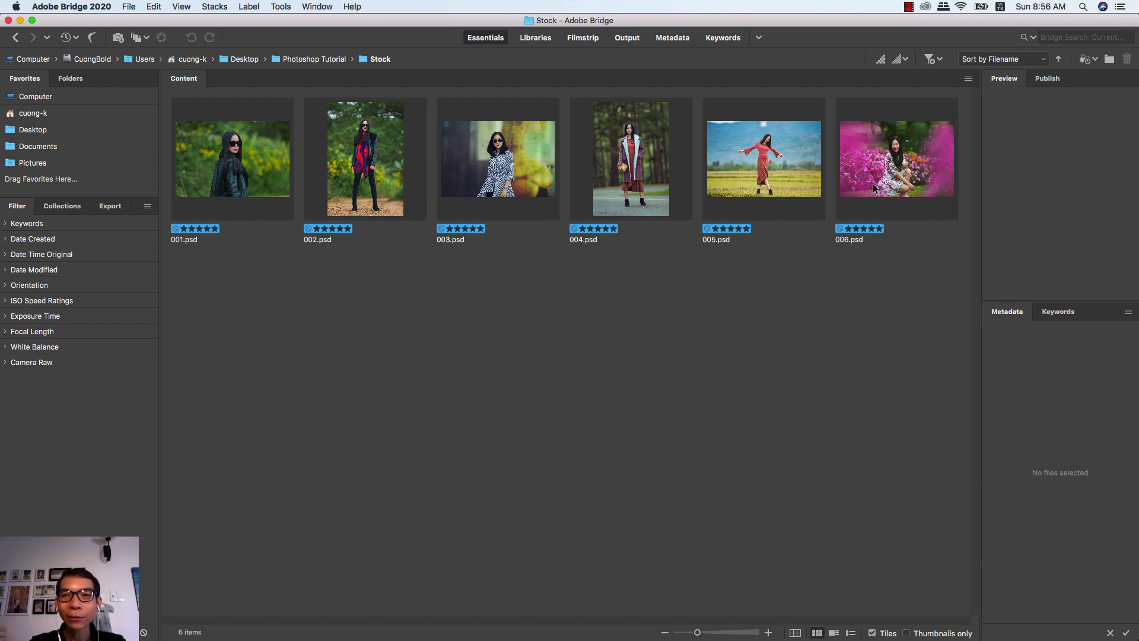
double_click(893, 156)
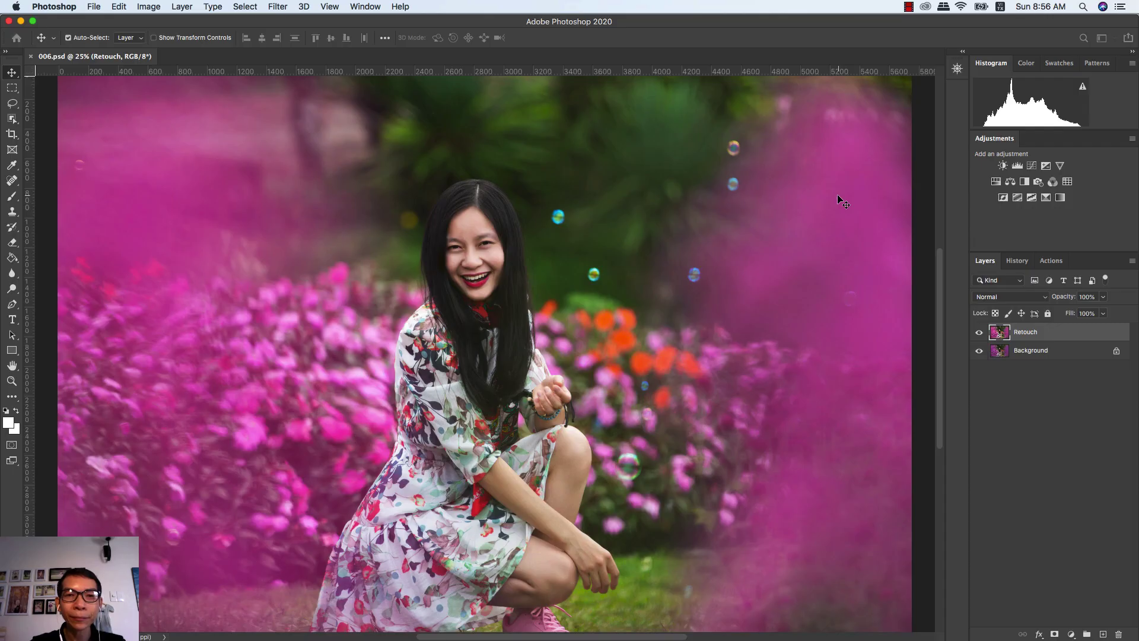
key("super+minus")
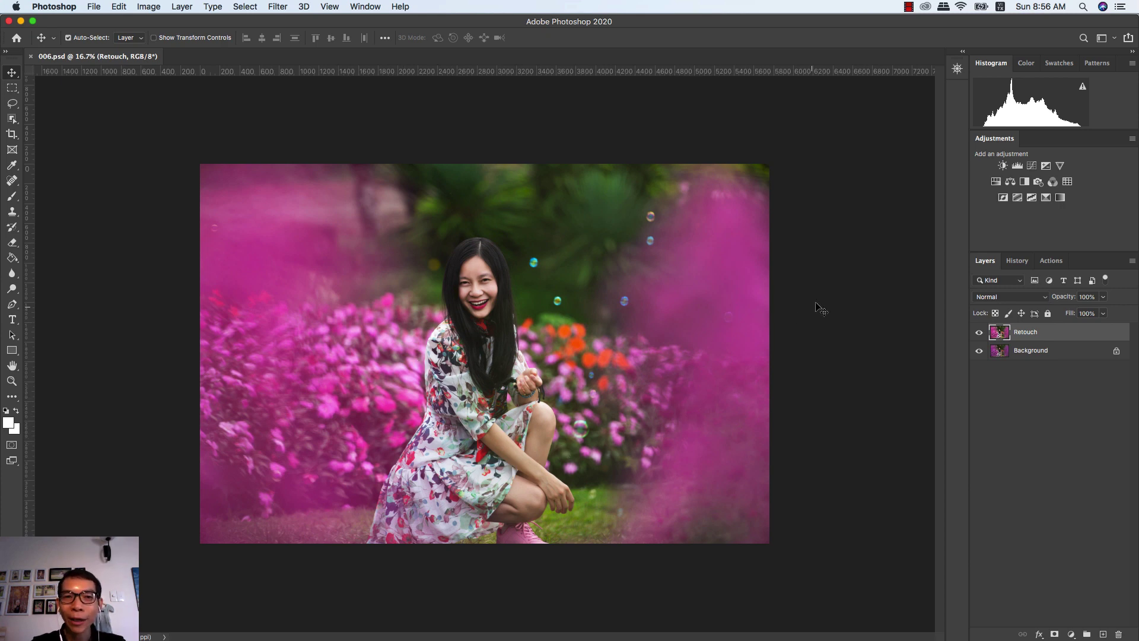
left_click(978, 334)
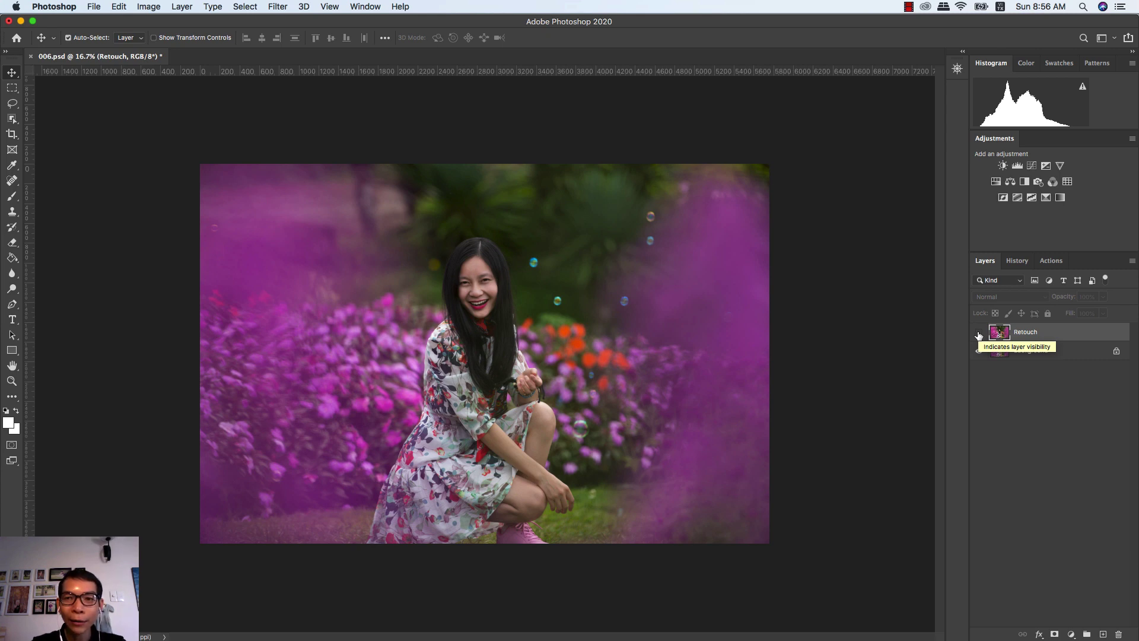
left_click(978, 334)
left_click(979, 334)
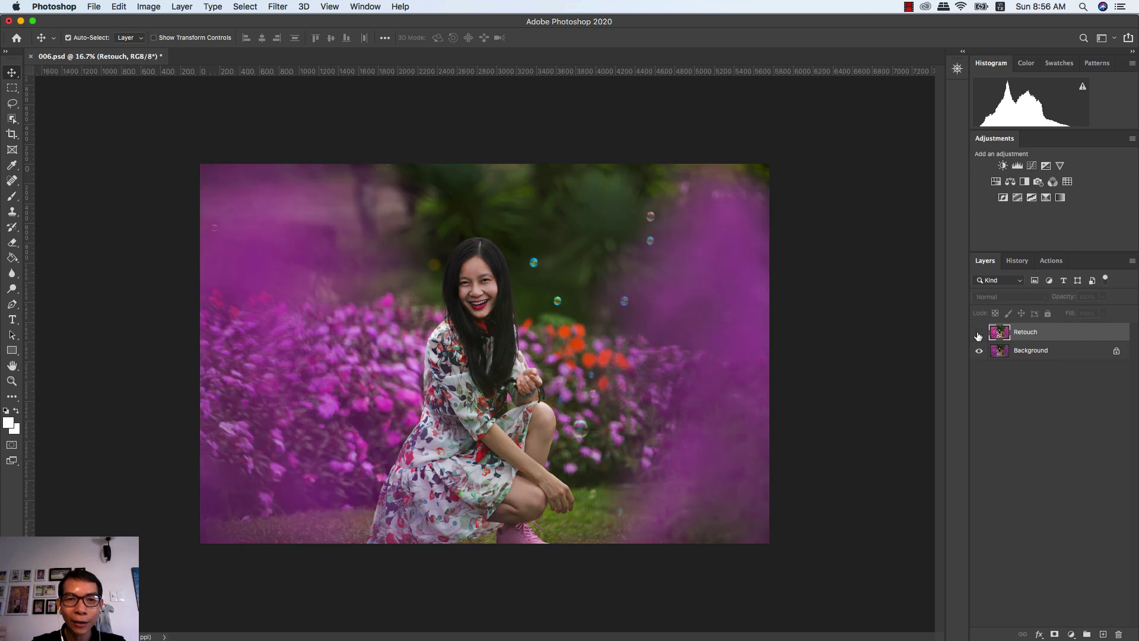
left_click(979, 334)
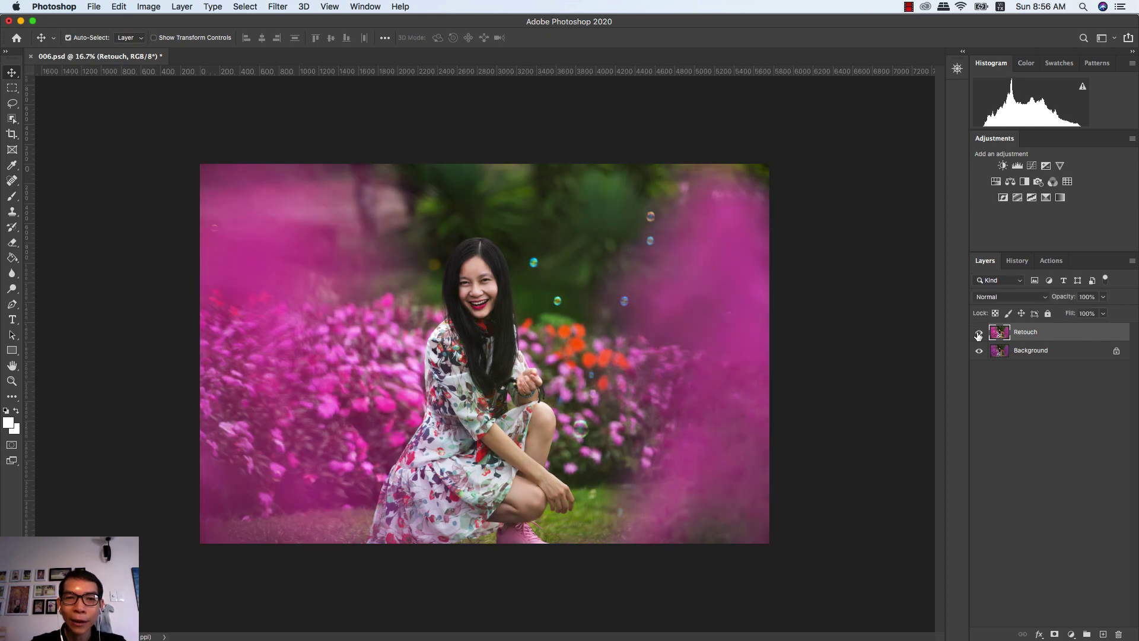
left_click(979, 334)
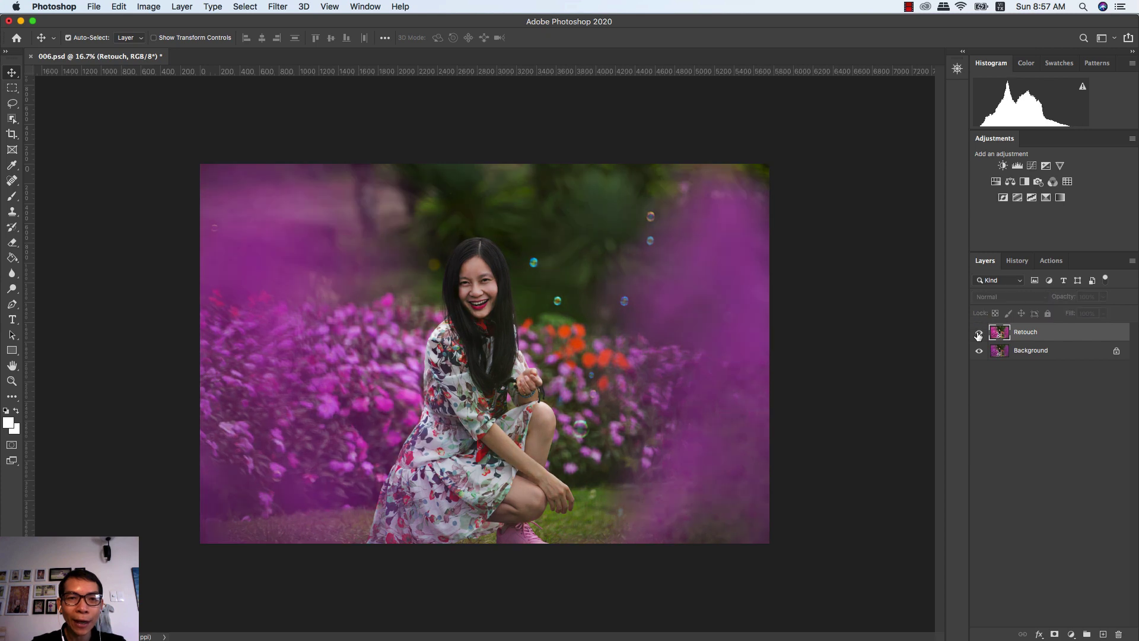
left_click(979, 334)
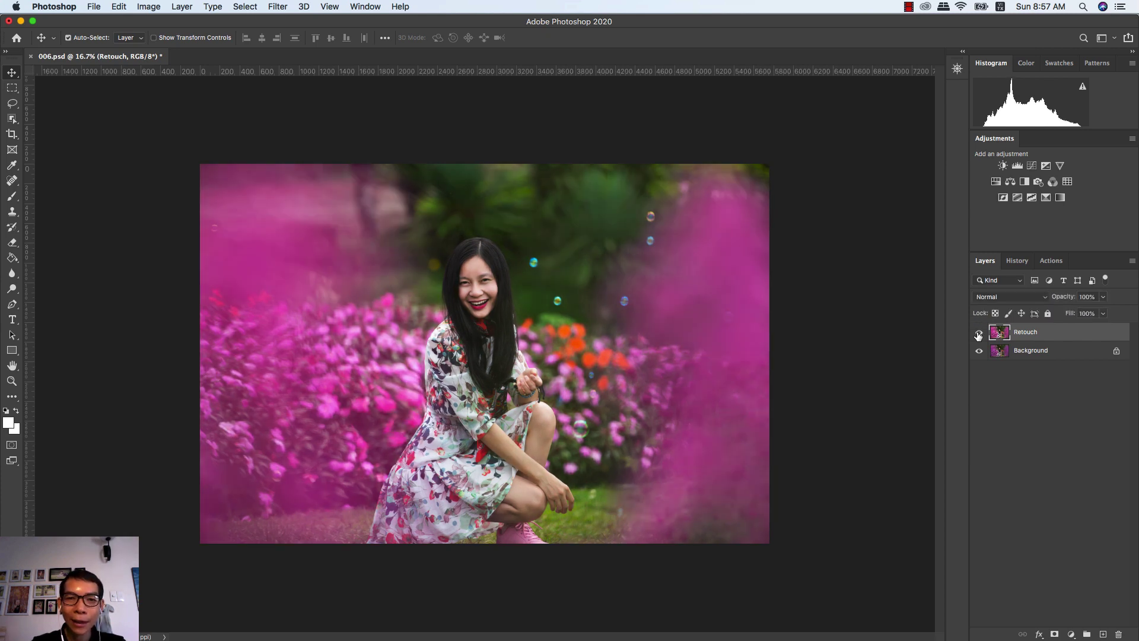
left_click(979, 334)
left_click(979, 334)
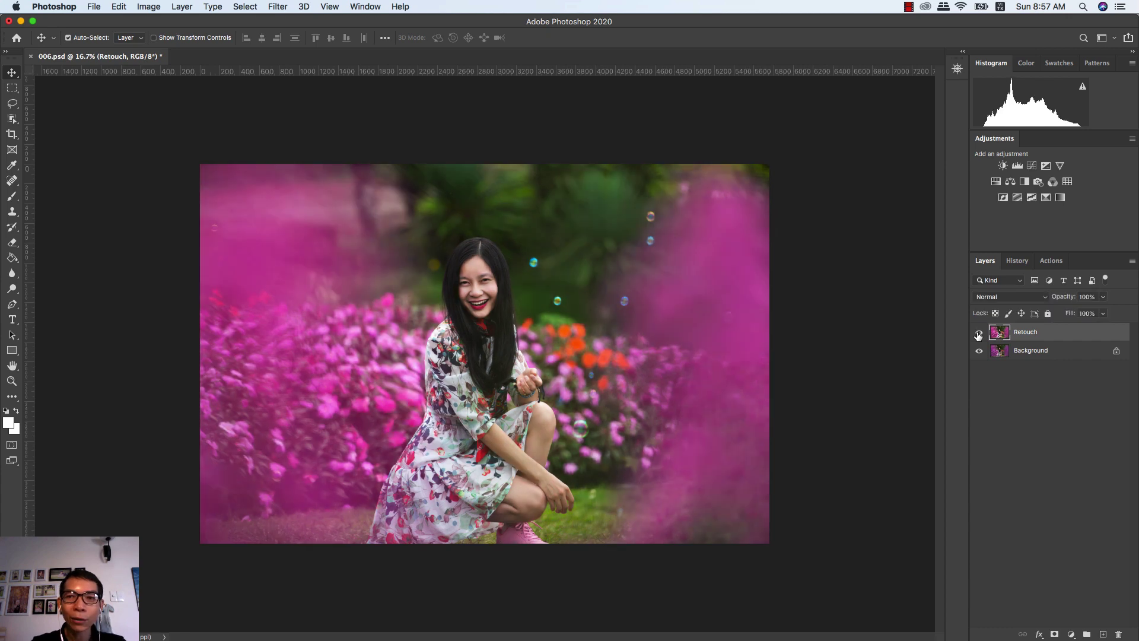
key("super+1")
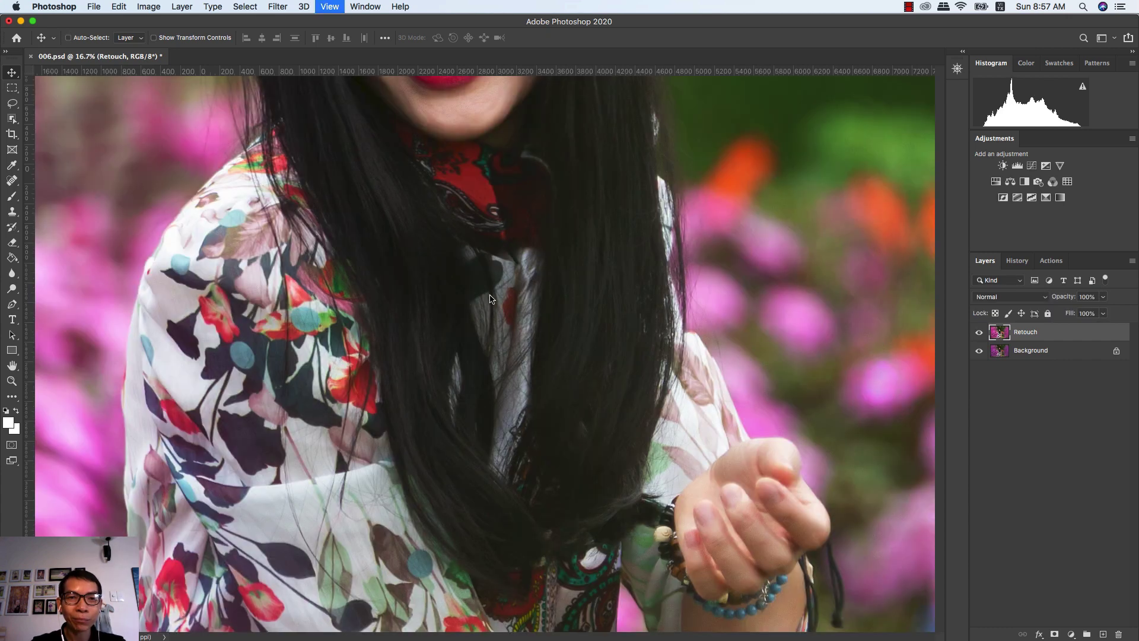
left_click_drag(570, 310, 631, 410)
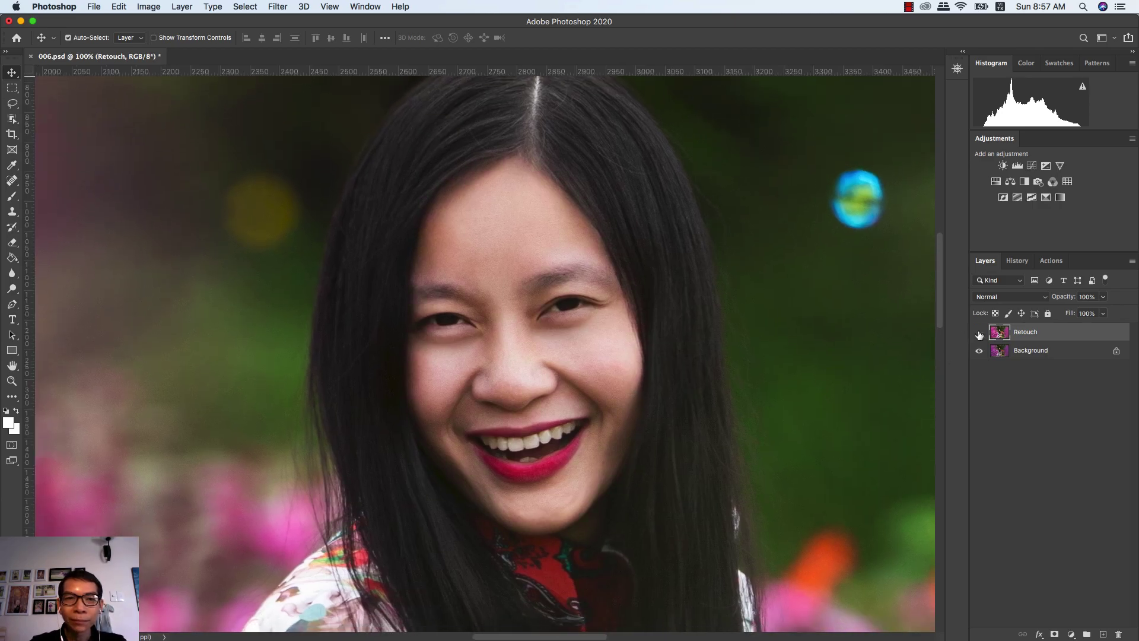
left_click(978, 334)
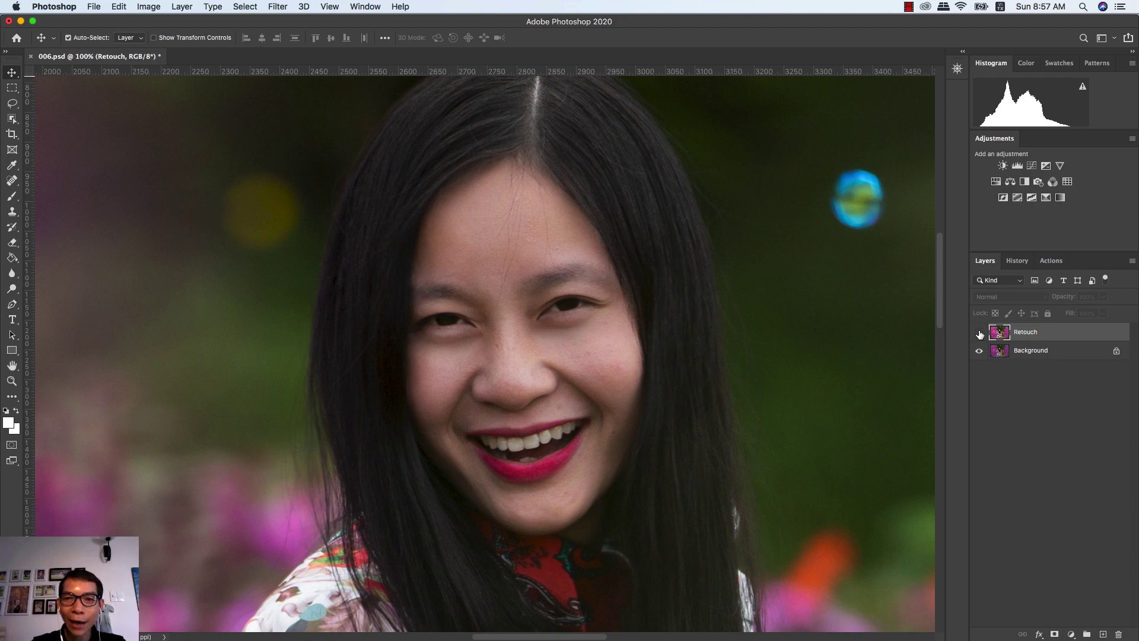
left_click(980, 333)
left_click(980, 334)
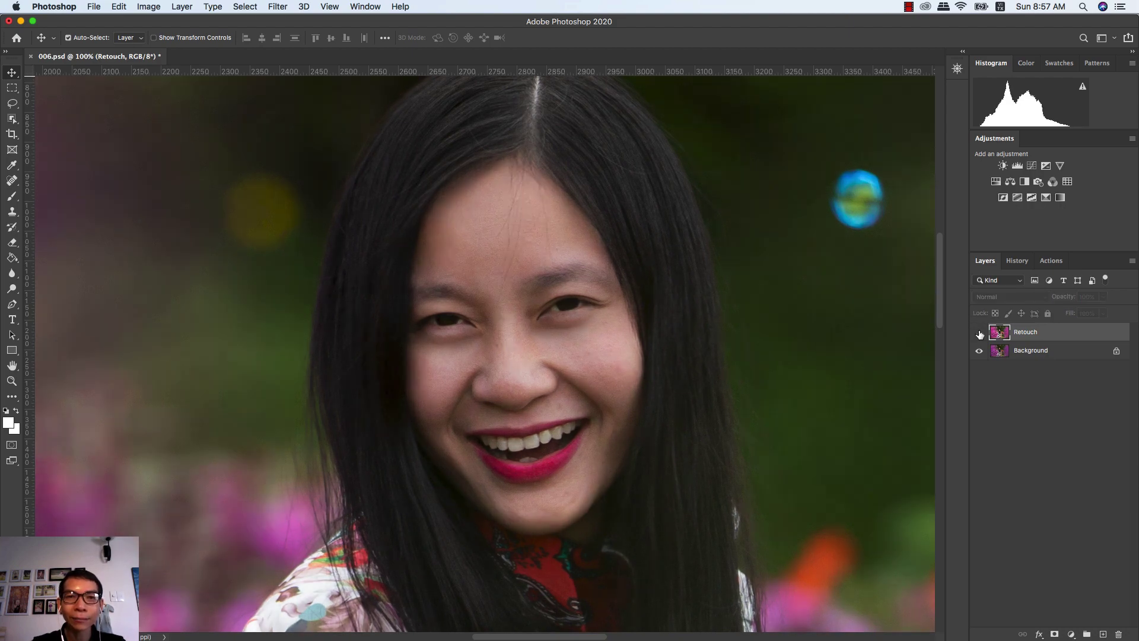
key("super+minus")
key("super+minus")
key("super+minus")
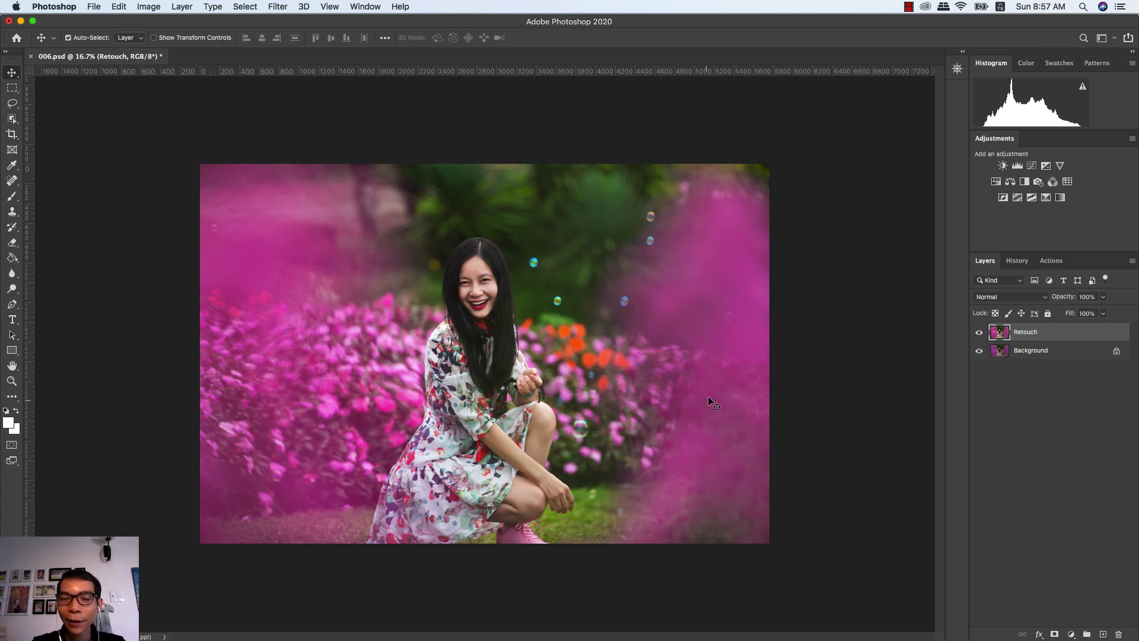
- Delete the old Retouch layer and duplicate Background as a new layer named 'Retouch'
left_click(1028, 334)
left_click_drag(1028, 334, 1122, 635)
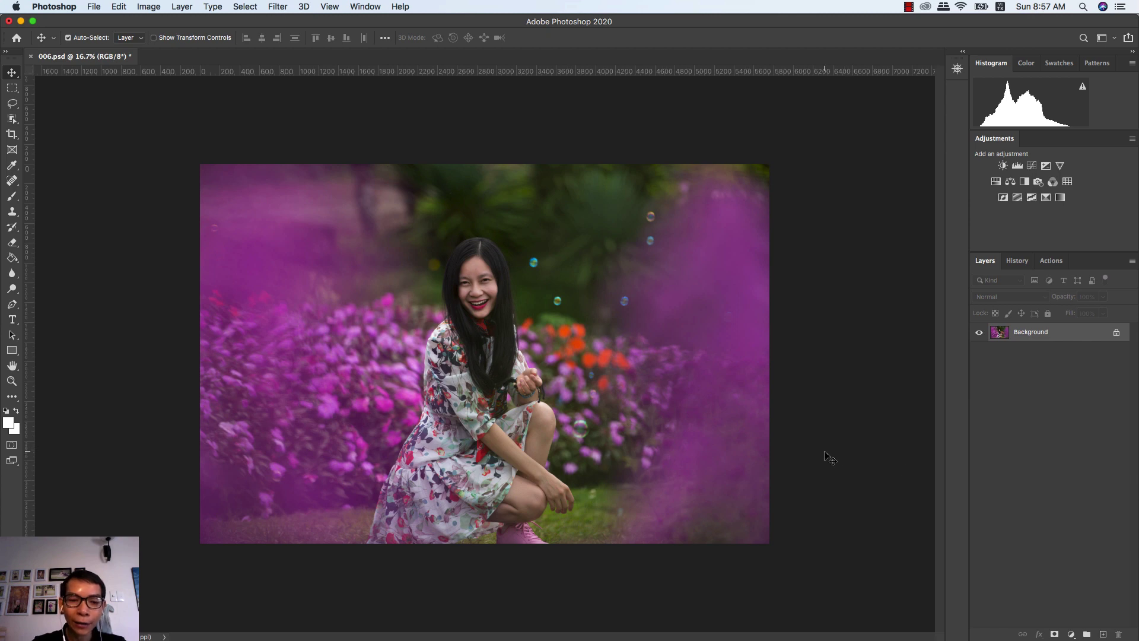
key("ctrl+j")
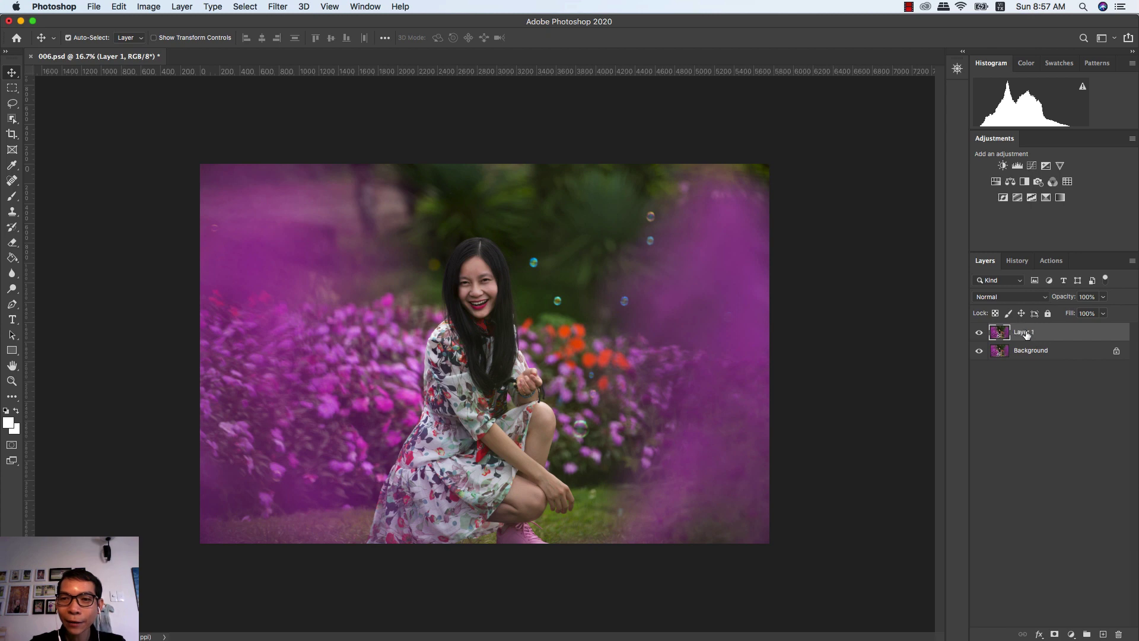
type("Retouch")
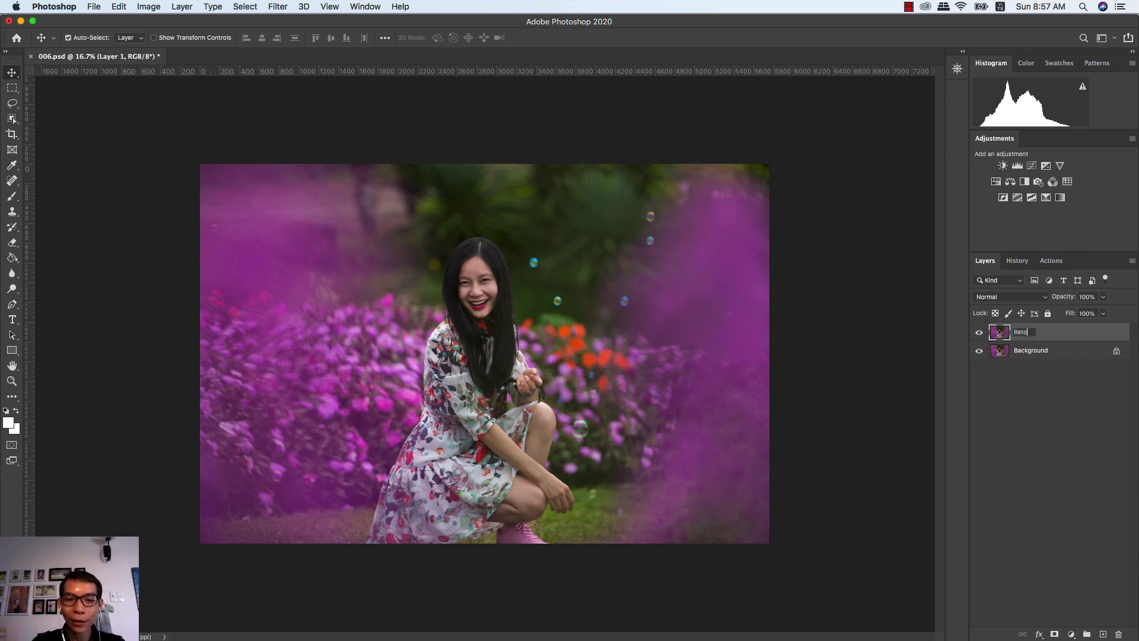
key("Return")
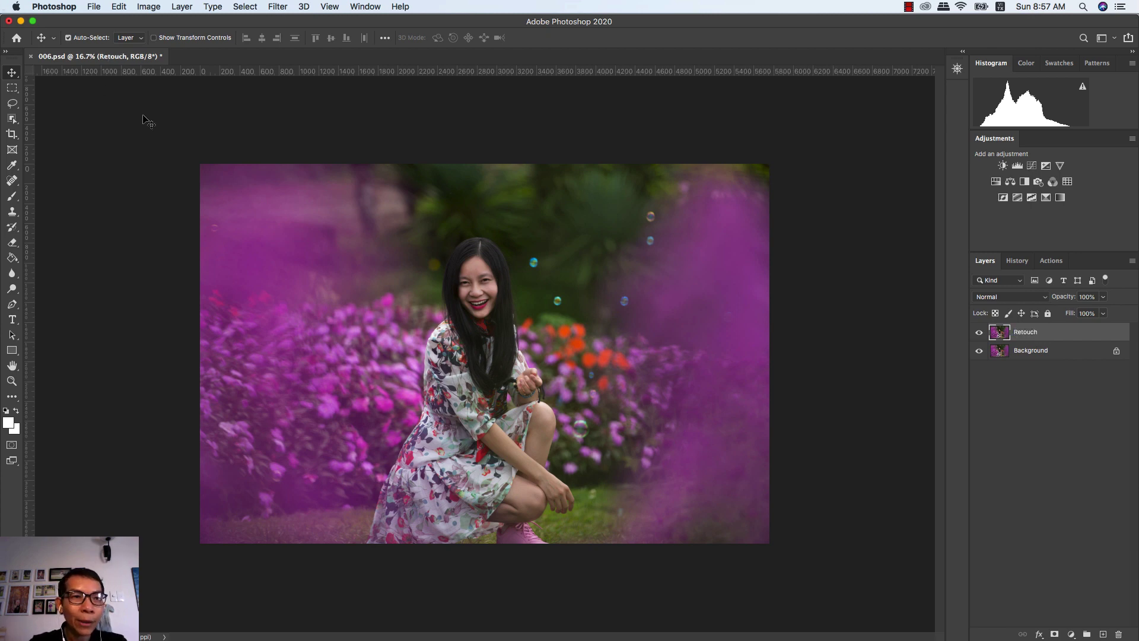
left_click(12, 180)
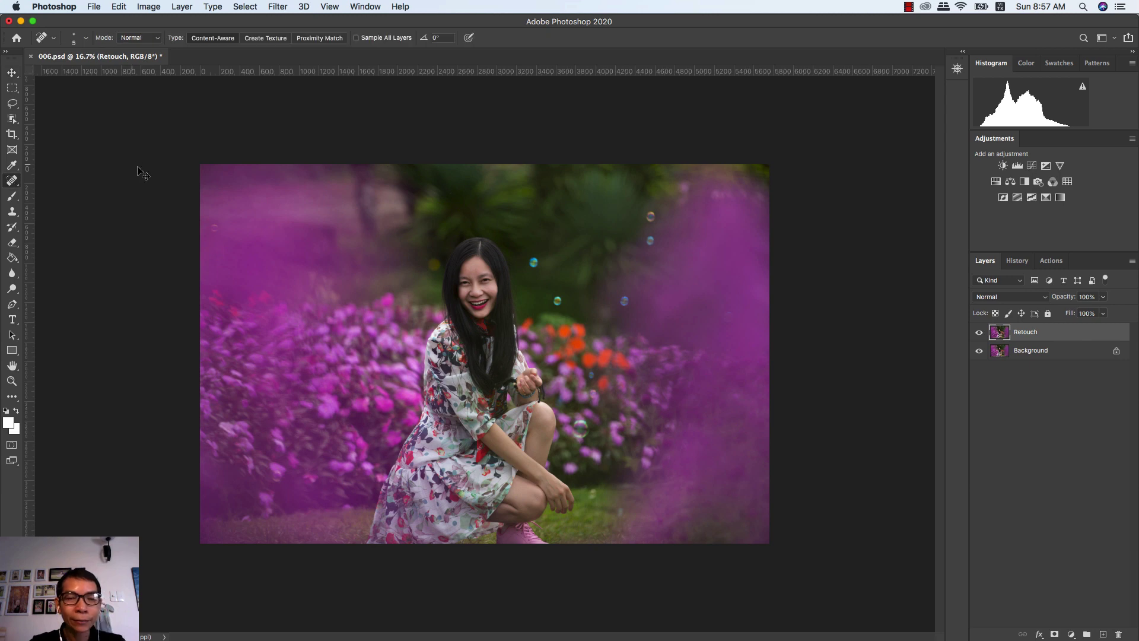
- Select the Spot Healing Brush and zoom to 200% centred on the woman's face
key("ctrl+1")
mouse_move(597, 300)
left_mouse_down()
mouse_move(615, 566)
mouse_move(611, 350)
left_mouse_up()
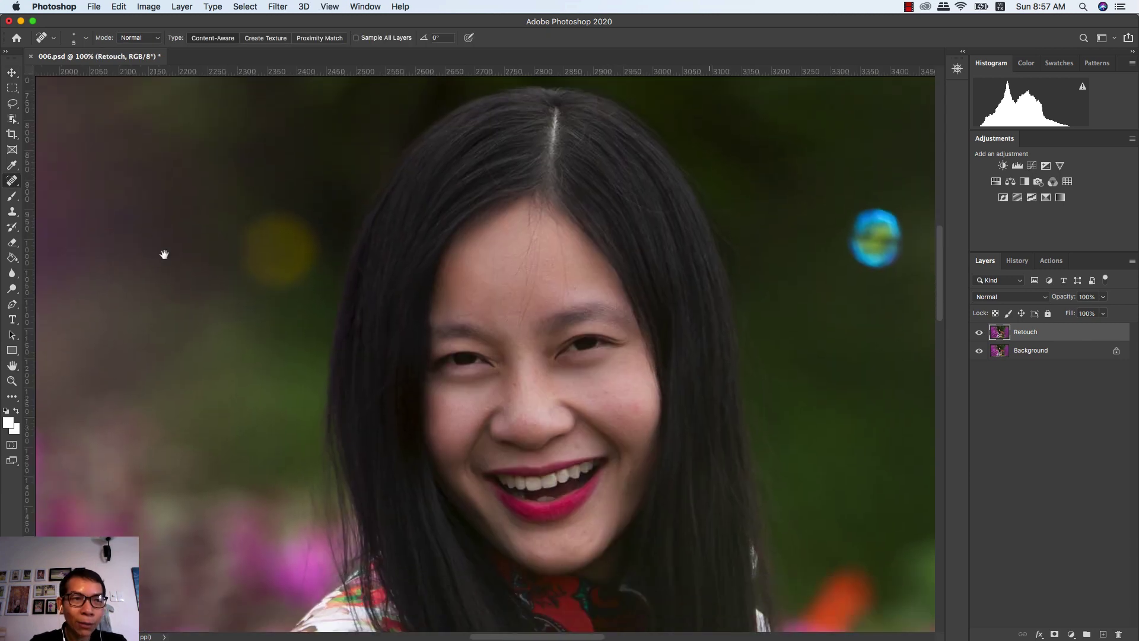
right_click(14, 182)
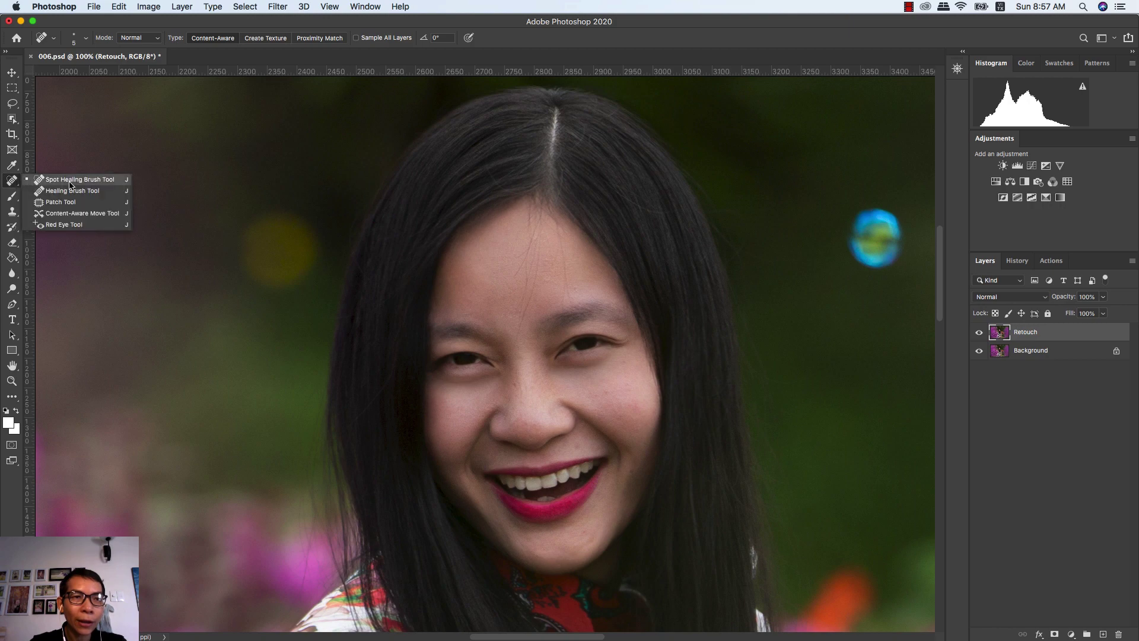
left_click(95, 181)
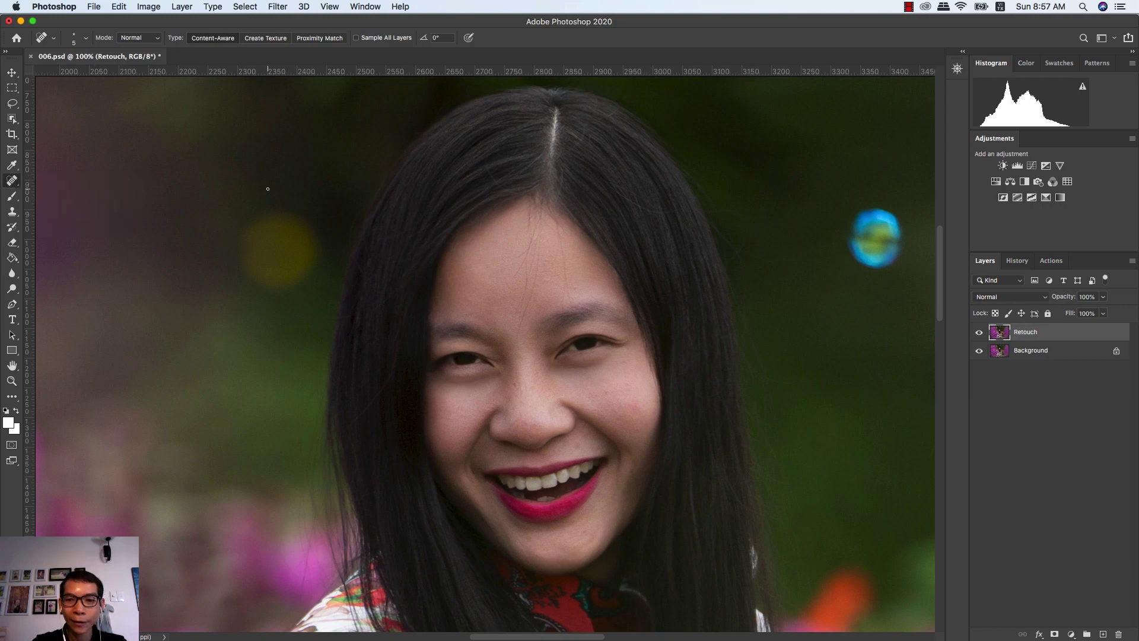
key("super+plus")
left_click_drag(628, 344, 595, 245)
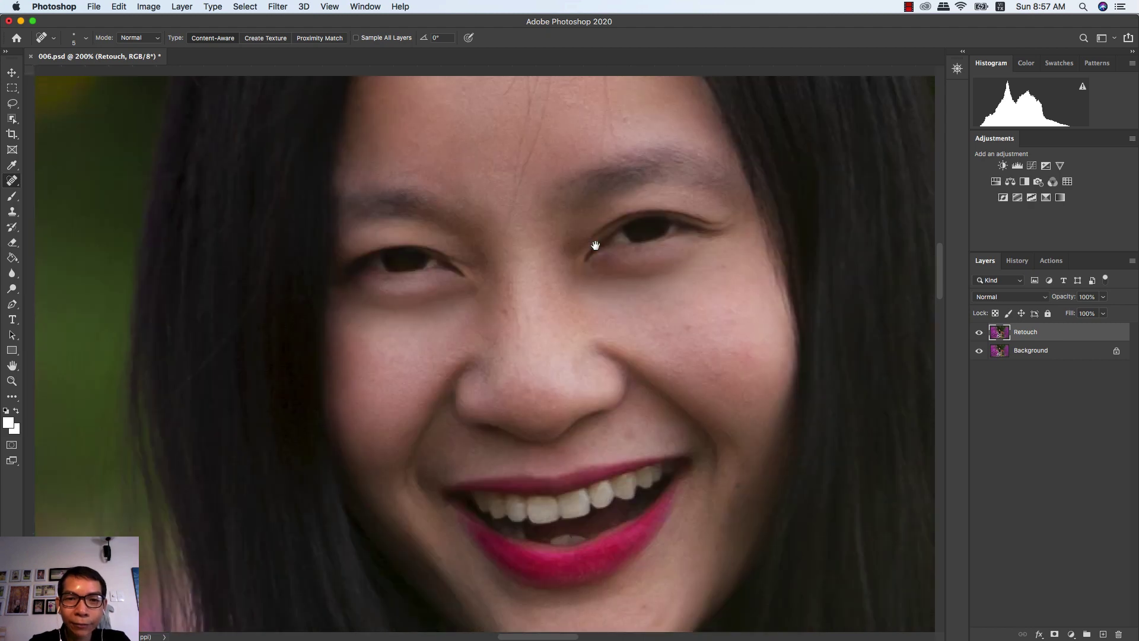
key("super+r")
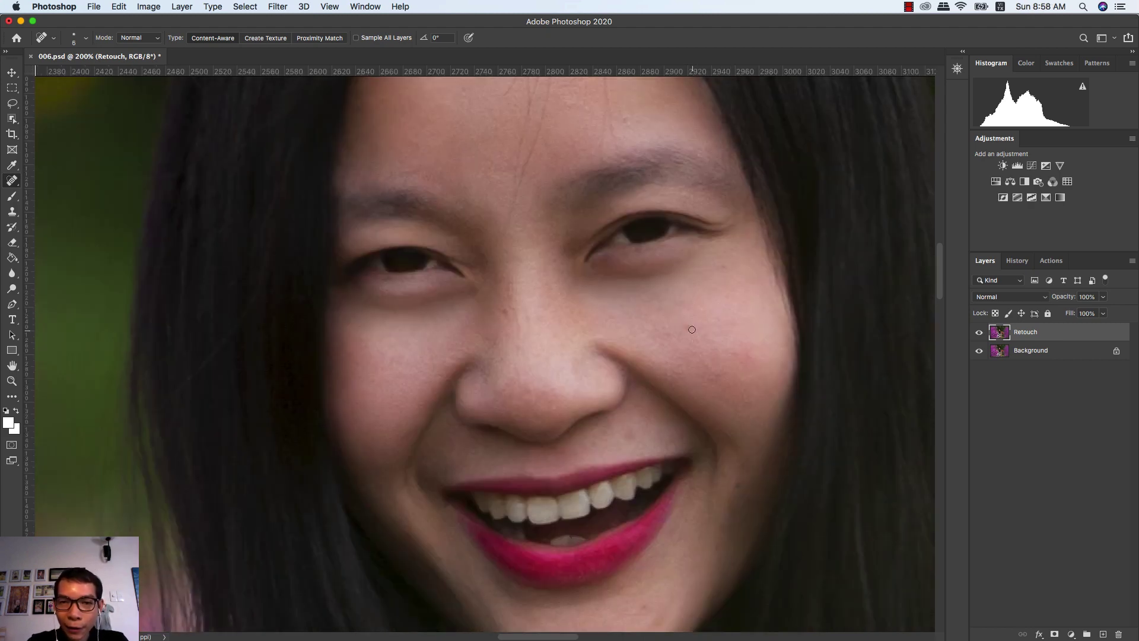
- Heal blemishes on the cheek, between the eyebrows, above the upper lip and below the lower lip
left_click(690, 329)
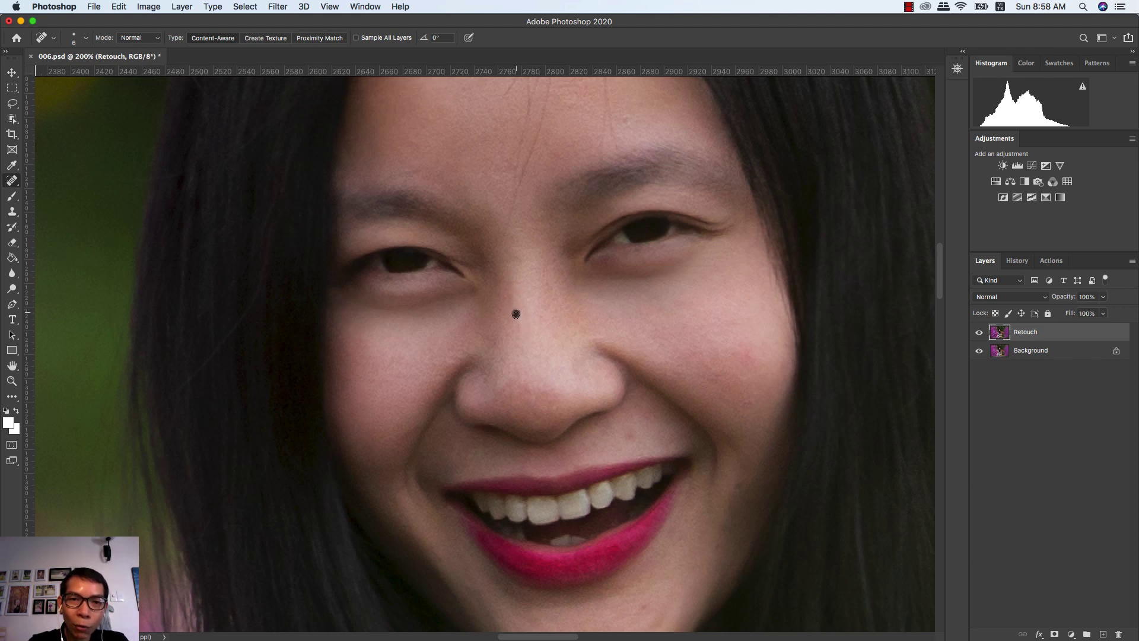
left_click(507, 255)
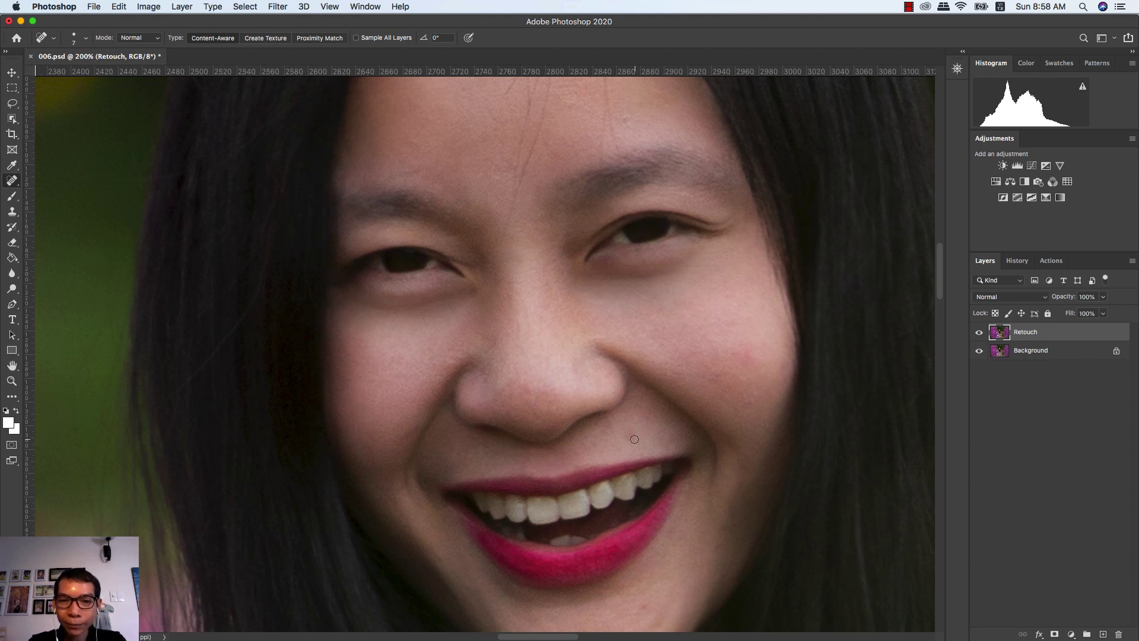
key("bracketright")
key("bracketright")
key("bracketright")
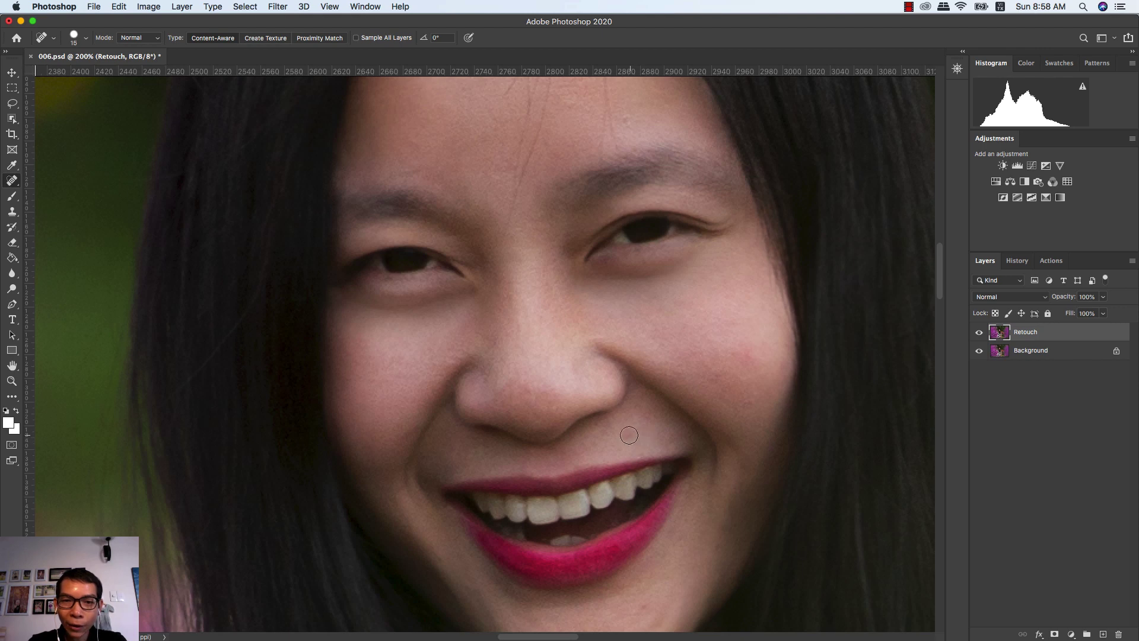
left_click(629, 435)
key("bracketleft")
key("bracketleft")
key("bracketleft")
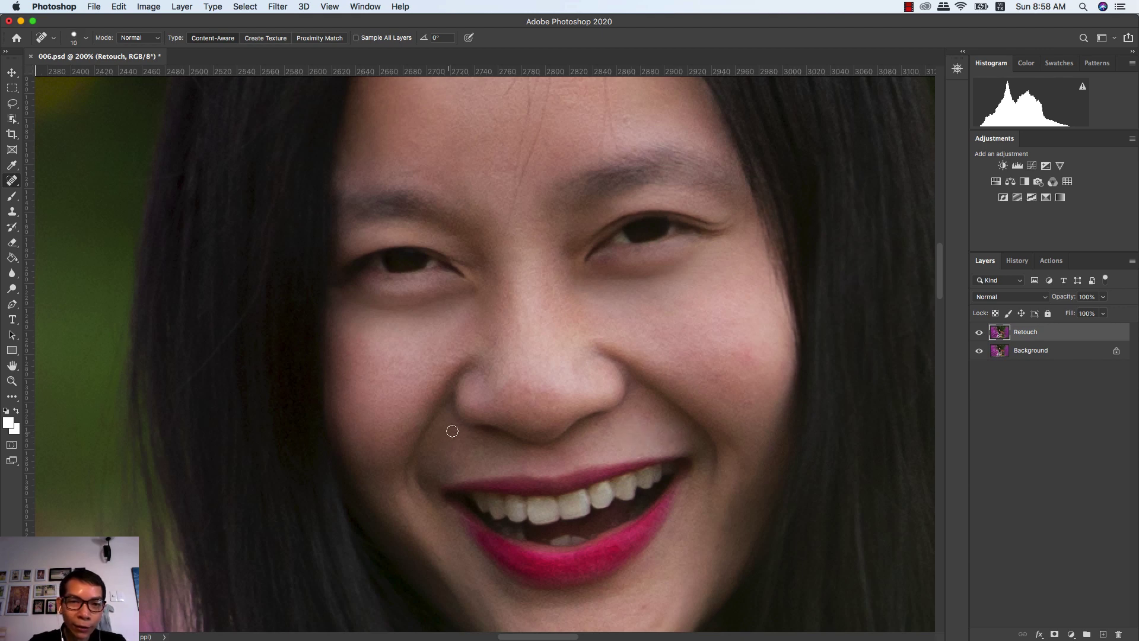
key("super+r")
left_click_drag(544, 437, 499, 274)
key("bracketleft")
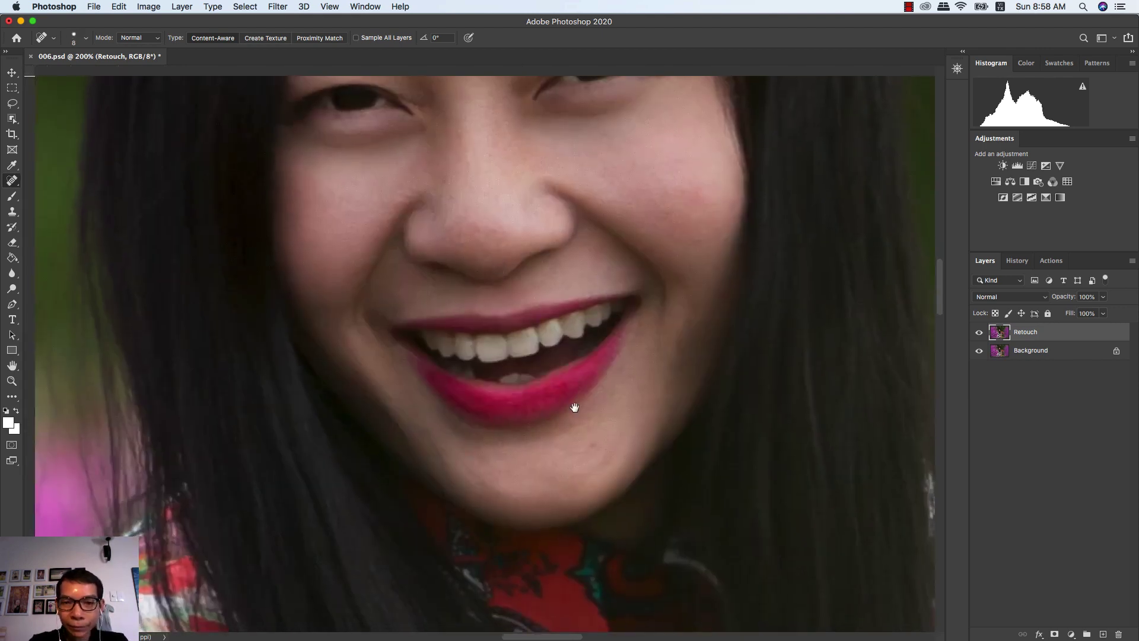
key("super+r")
left_click(594, 445)
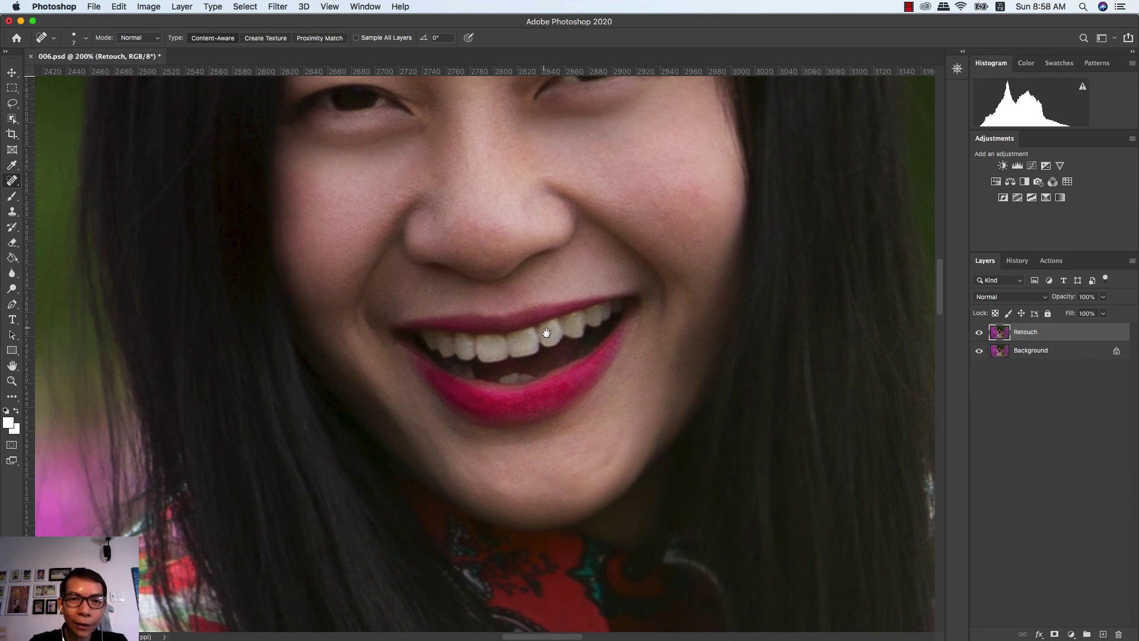
left_click_drag(541, 335, 560, 440)
left_click_drag(565, 339, 587, 409)
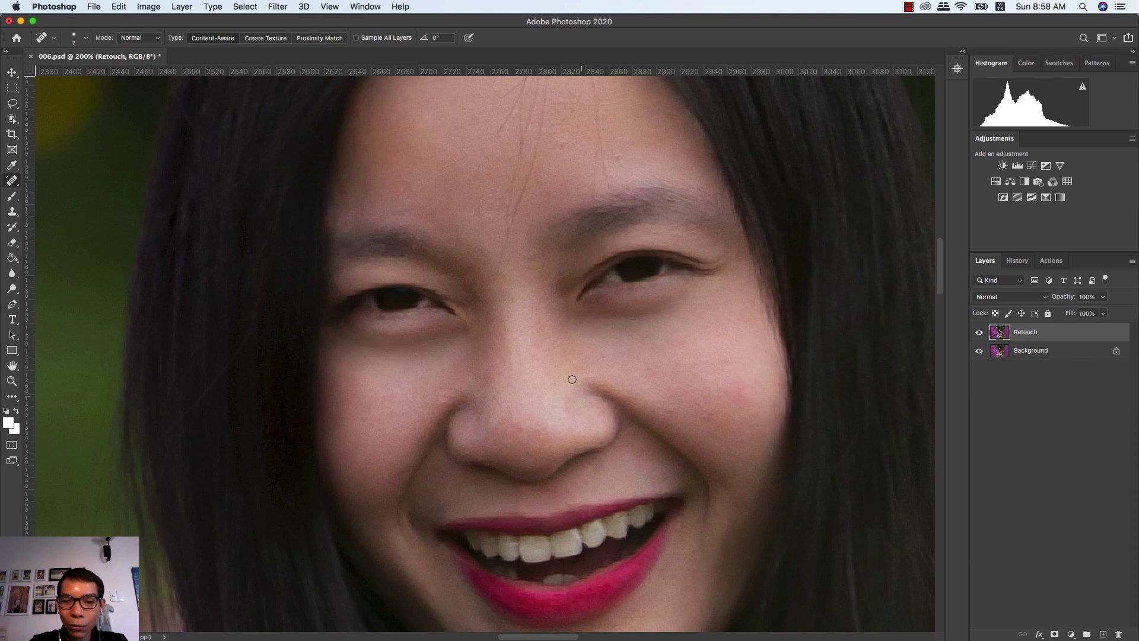
- Heal the spot between the eyebrows, the fine forehead wrinkle and nearby forehead spots
key("bracketleft")
key("bracketleft")
key("bracketleft")
left_click(503, 260)
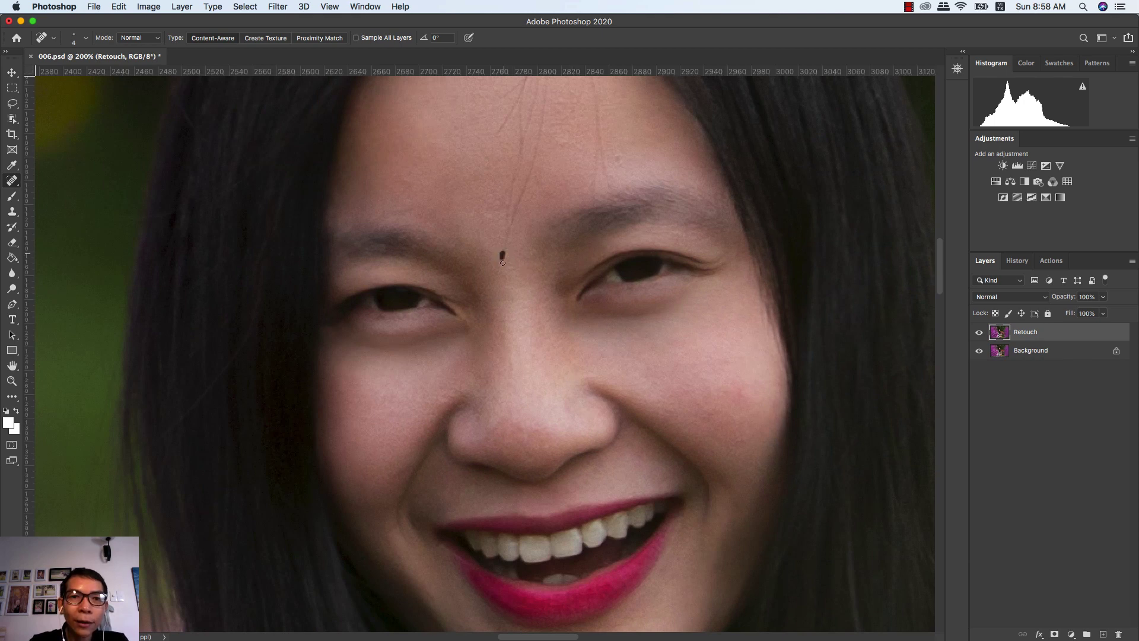
left_click_drag(509, 230, 508, 247)
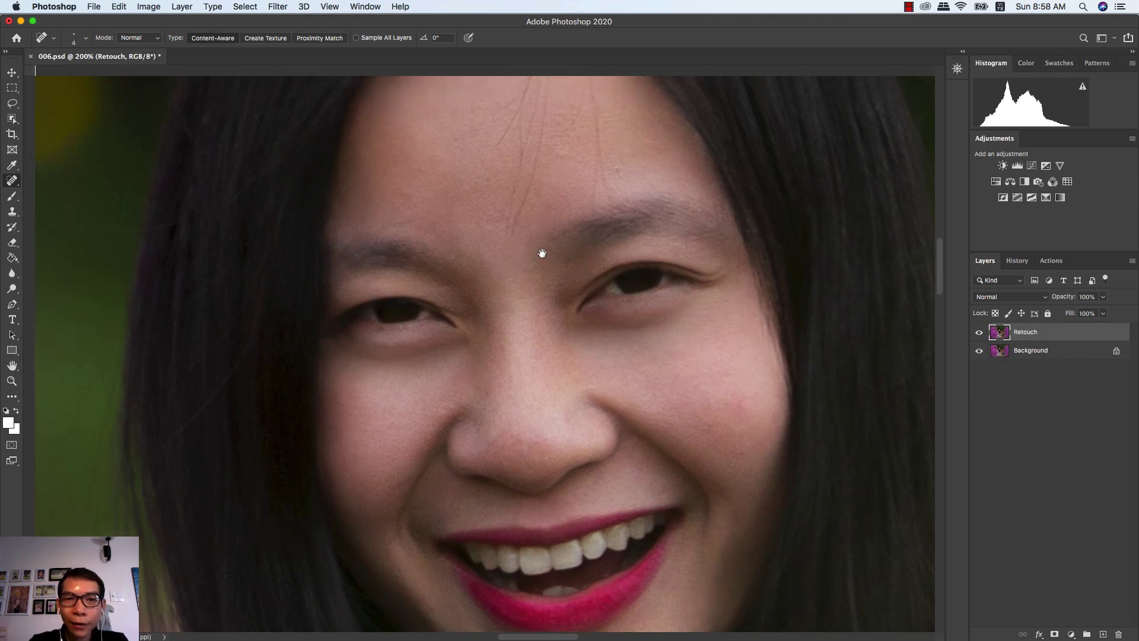
scroll(541, 254, "up", 2)
key("bracketright")
key("bracketright")
left_click(615, 199)
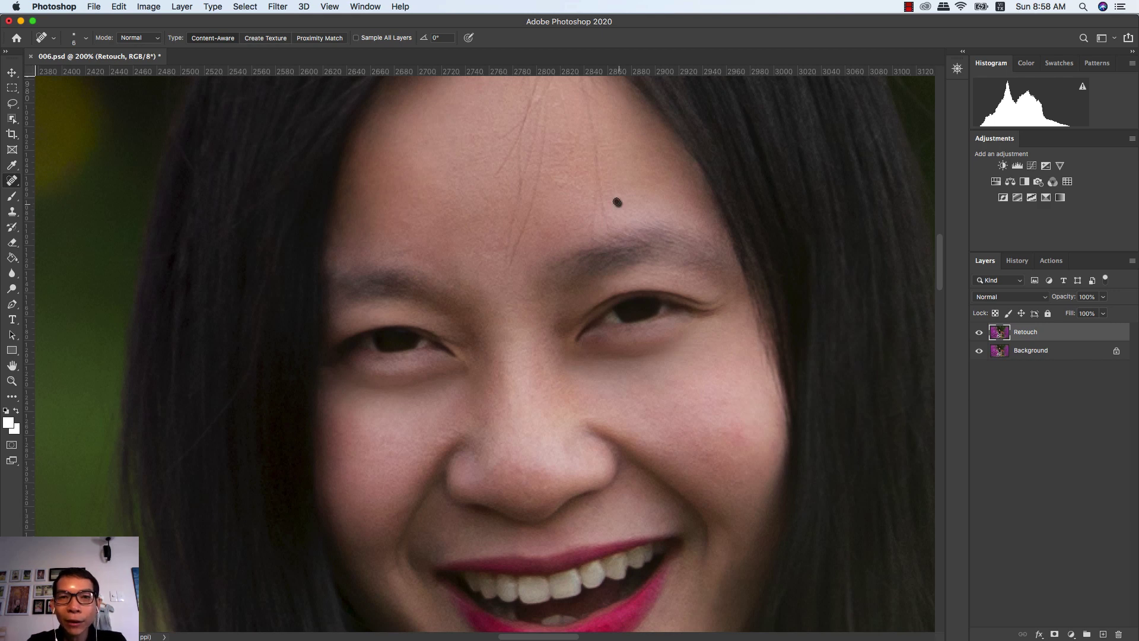
left_click(603, 212)
key("bracketleft")
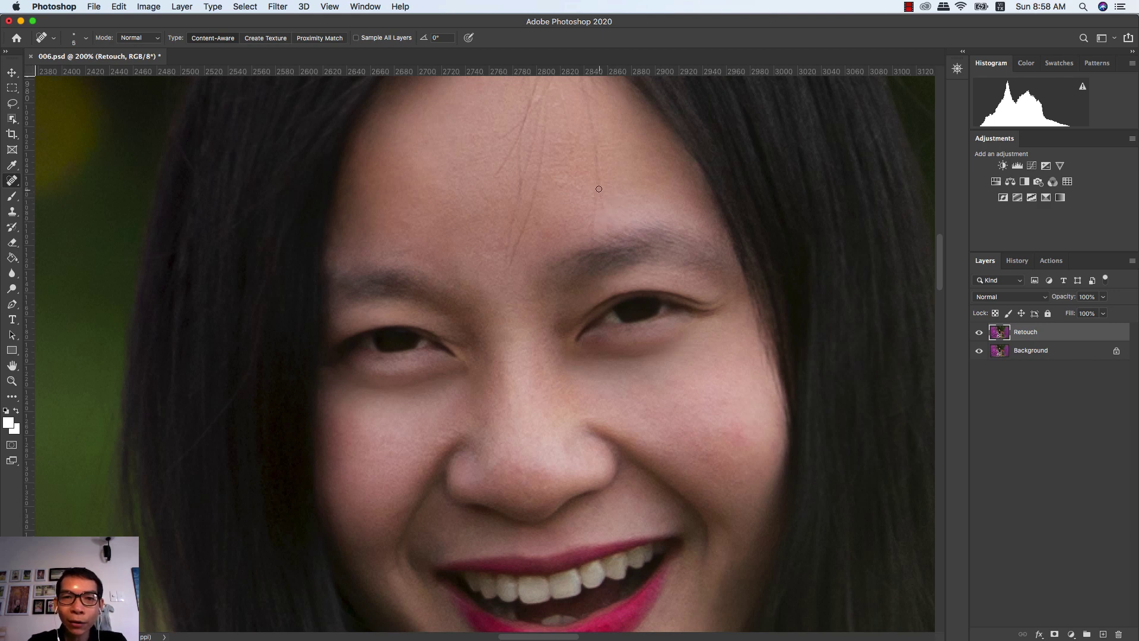
mouse_move(600, 188)
left_mouse_down()
mouse_move(599, 206)
mouse_move(599, 181)
left_mouse_up()
left_click(592, 220)
left_click(598, 169)
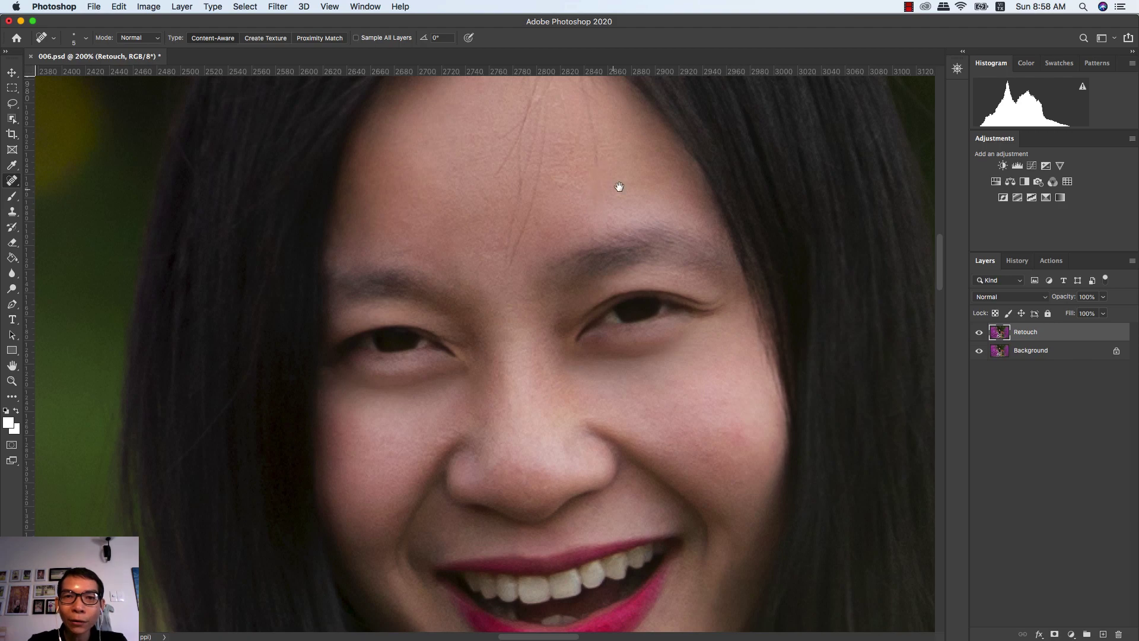
- Paint out the forehead hair strand and several spots on the upper forehead
scroll(617, 196, "up", 2)
left_click(597, 187)
left_click_drag(597, 187, 595, 244)
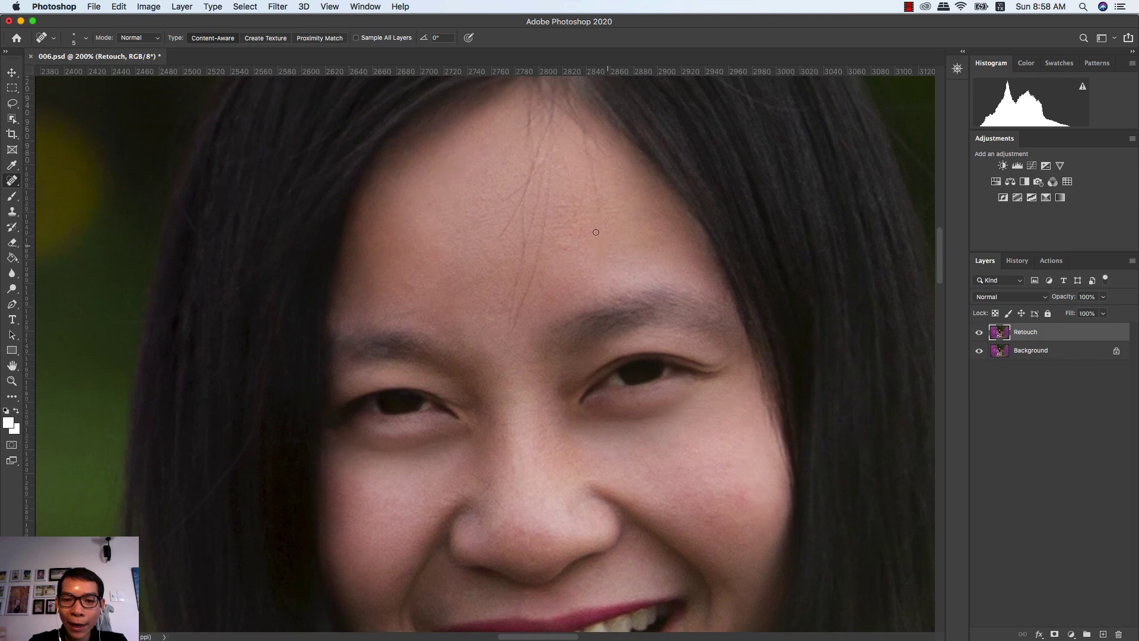
mouse_move(596, 192)
left_mouse_down()
mouse_move(598, 214)
mouse_move(595, 192)
left_mouse_up()
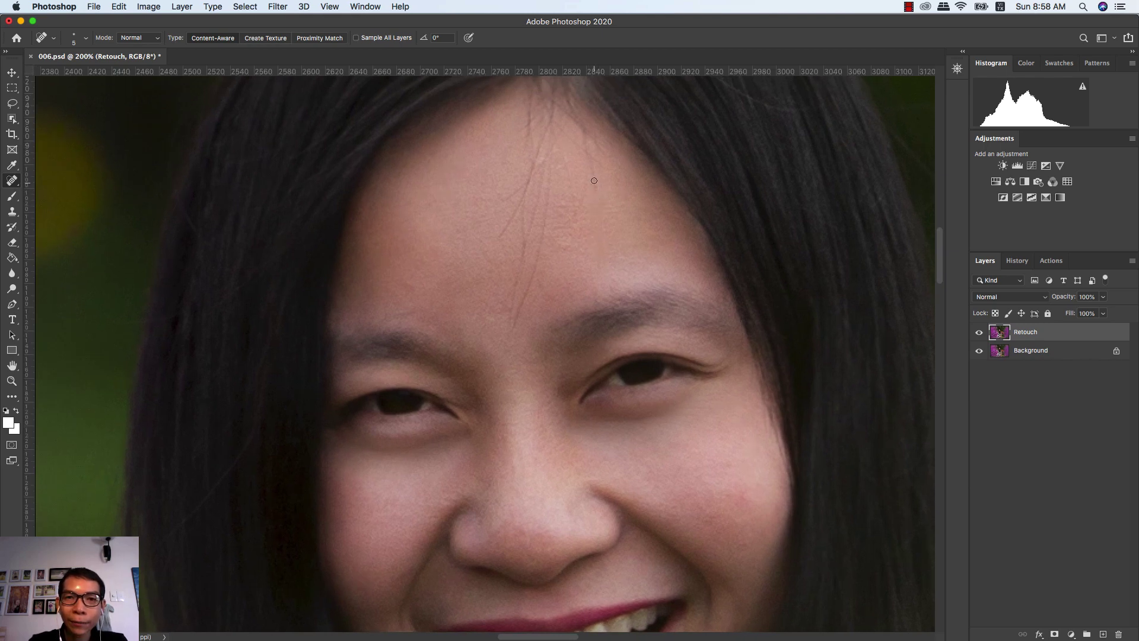
left_click(584, 198)
left_click(594, 171)
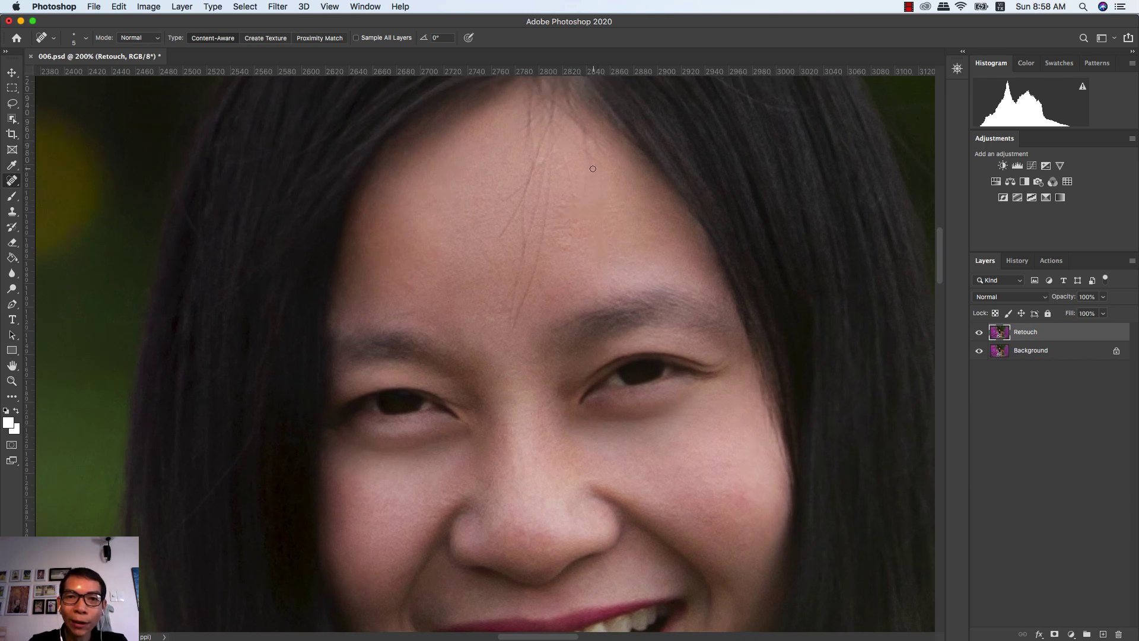
left_click(573, 187)
left_click(568, 169)
left_click_drag(573, 244, 557, 246)
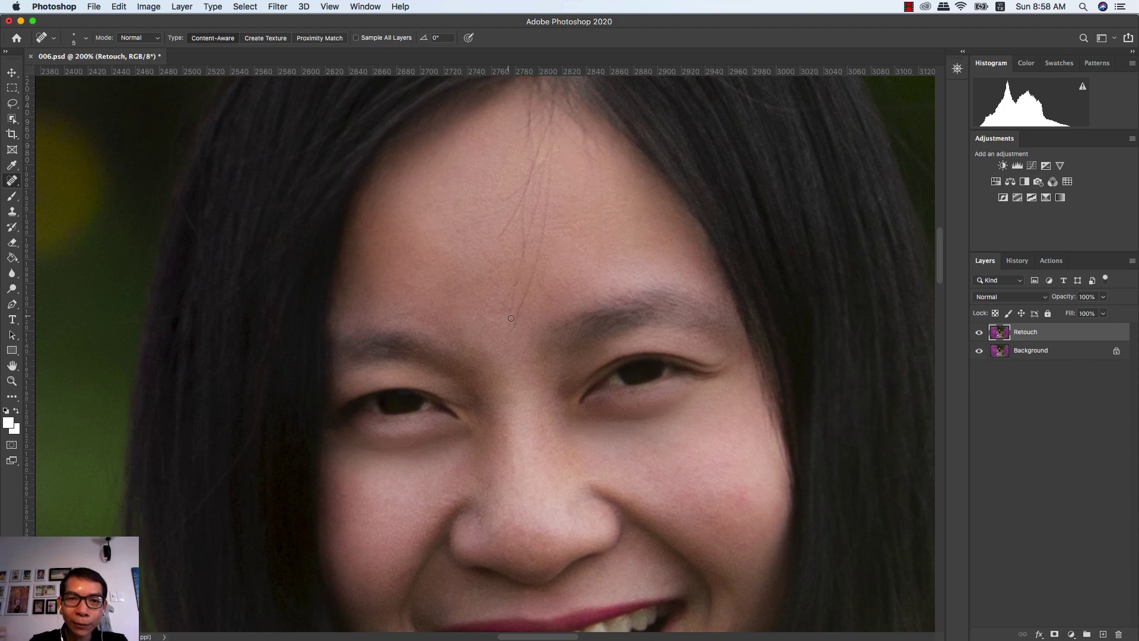
- Remove the stray hair running across the forehead section by section
mouse_move(510, 317)
left_mouse_down()
mouse_move(513, 329)
mouse_move(528, 290)
mouse_move(513, 313)
left_mouse_up()
left_click(540, 252)
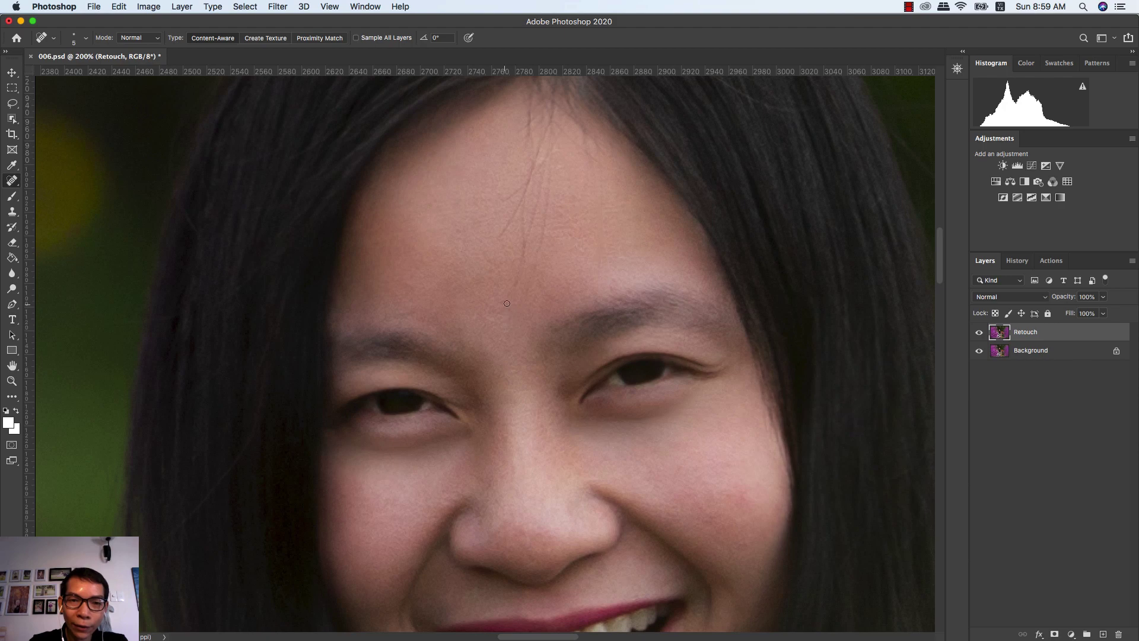
left_click(521, 276)
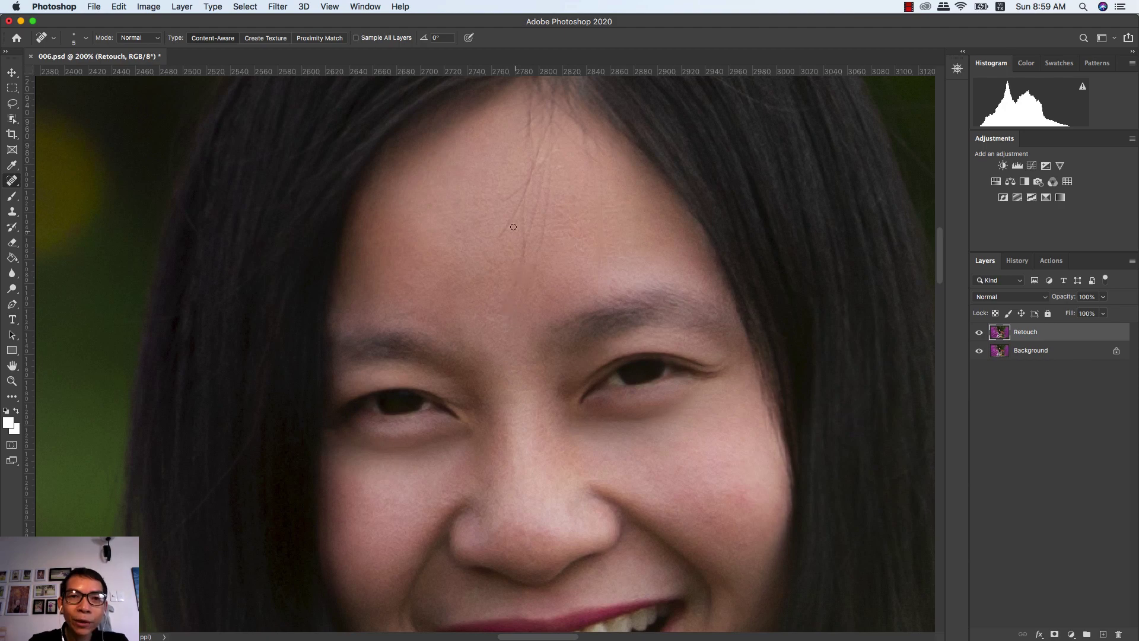
left_click_drag(510, 223, 497, 243)
left_click_drag(511, 194, 518, 278)
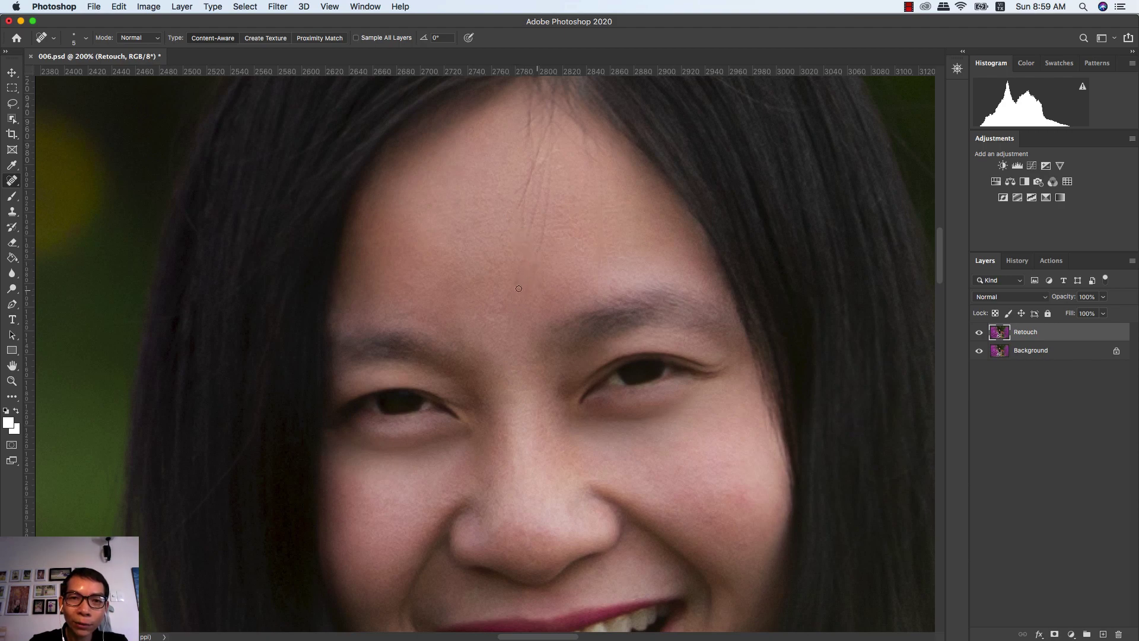
mouse_move(519, 287)
left_mouse_down()
mouse_move(509, 274)
mouse_move(528, 273)
left_mouse_up()
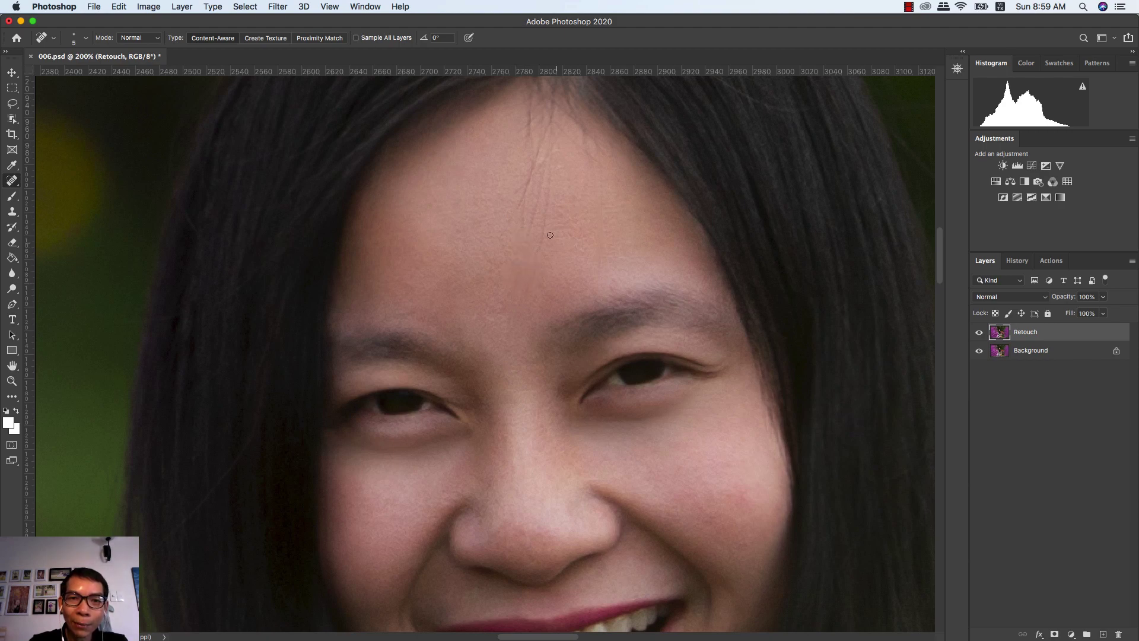
left_click_drag(546, 212, 540, 256)
left_click_drag(547, 199, 541, 236)
mouse_move(551, 173)
left_mouse_down()
mouse_move(526, 238)
mouse_move(511, 223)
left_mouse_up()
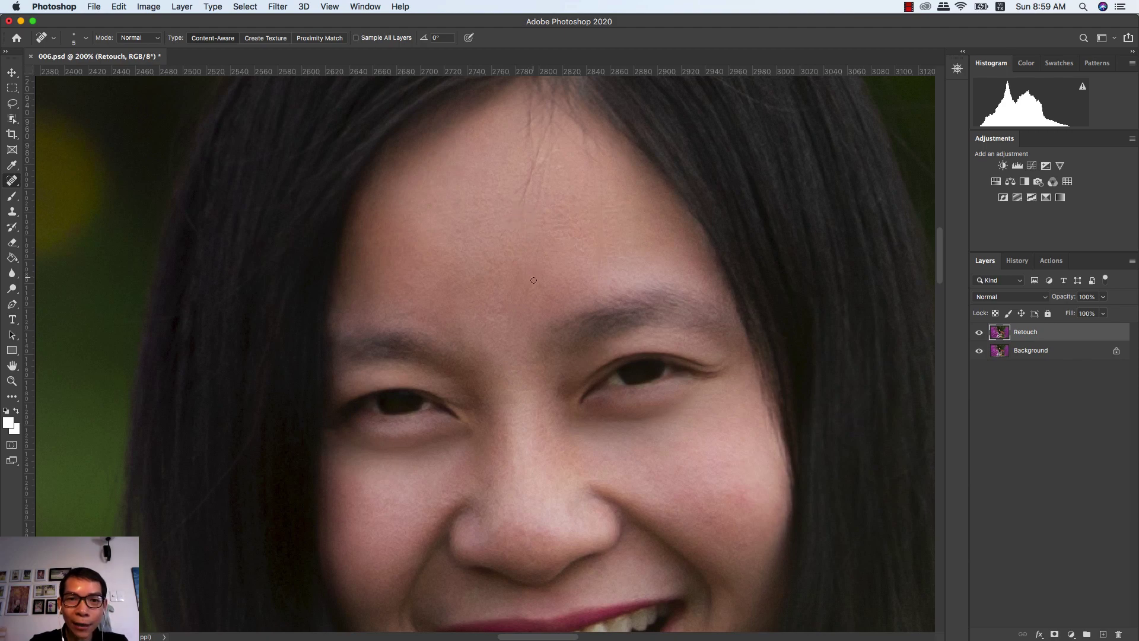
left_click_drag(533, 274, 525, 285)
- Heal upper-forehead strands, the forehead crease and marks near the hairline
left_click_drag(581, 225, 580, 290)
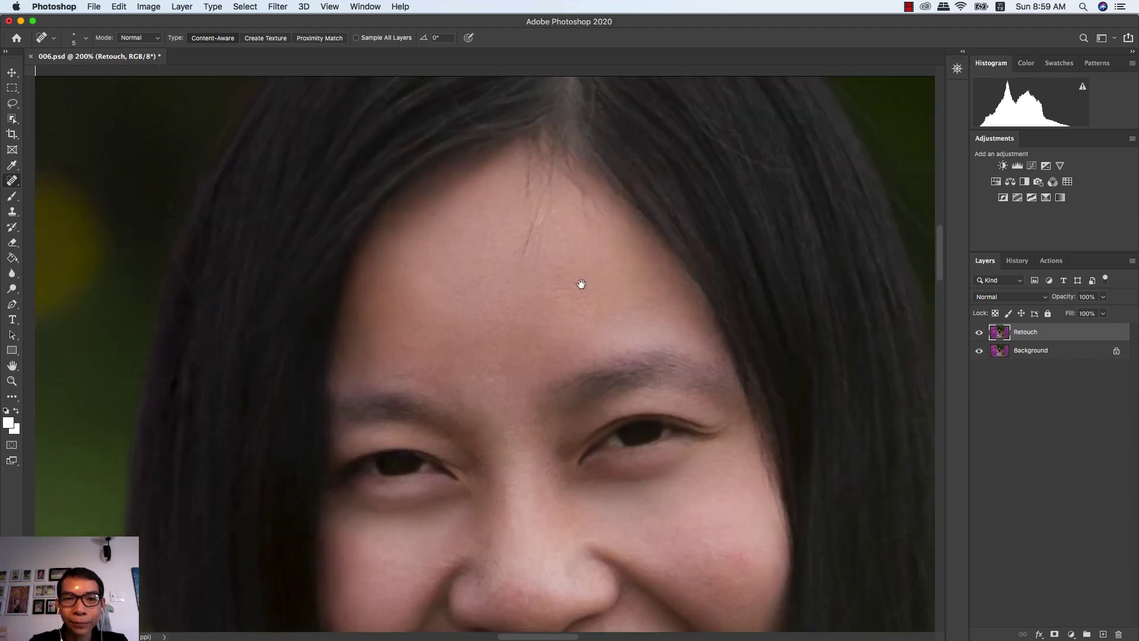
left_click_drag(584, 218, 603, 242)
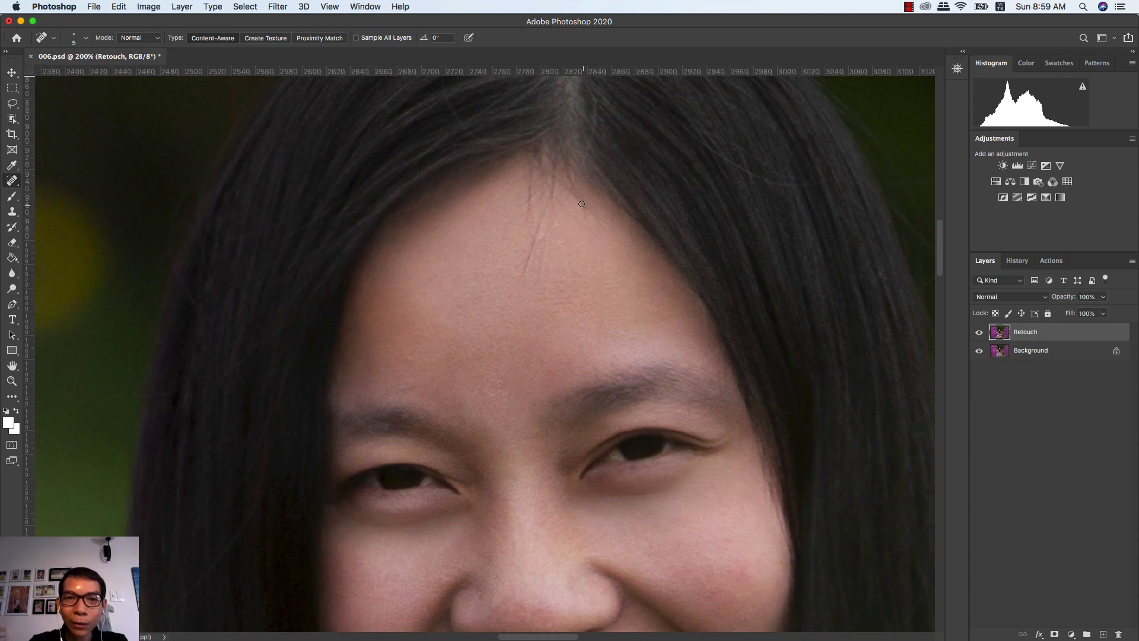
left_click_drag(581, 201, 605, 243)
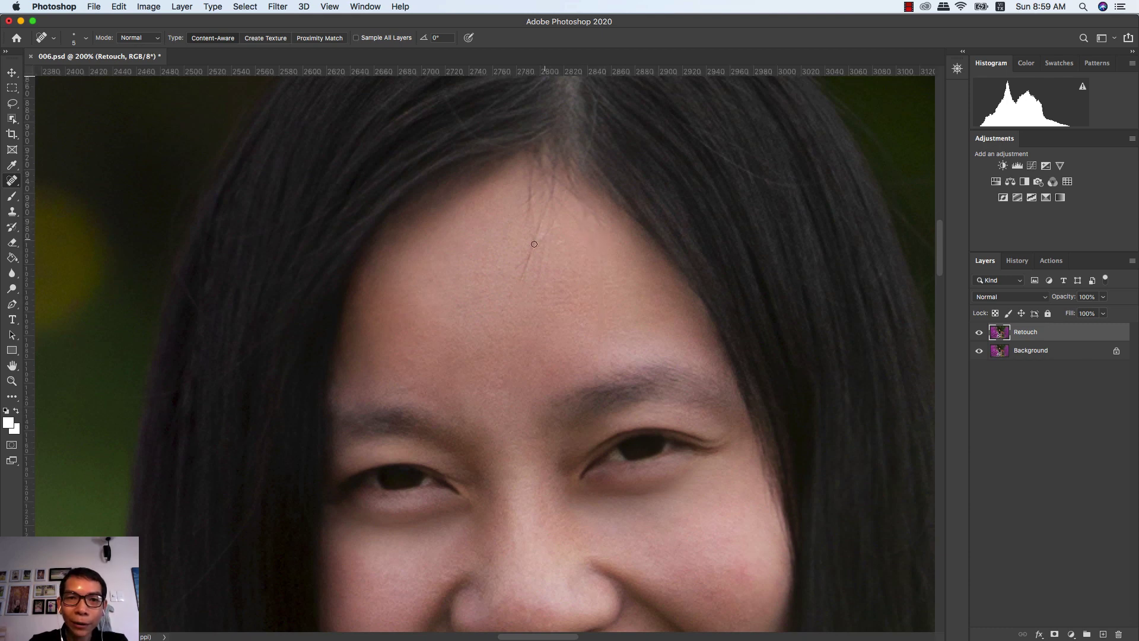
mouse_move(534, 244)
left_mouse_down()
mouse_move(508, 278)
mouse_move(545, 283)
left_mouse_up()
left_click_drag(585, 234, 585, 285)
left_click_drag(529, 248, 545, 329)
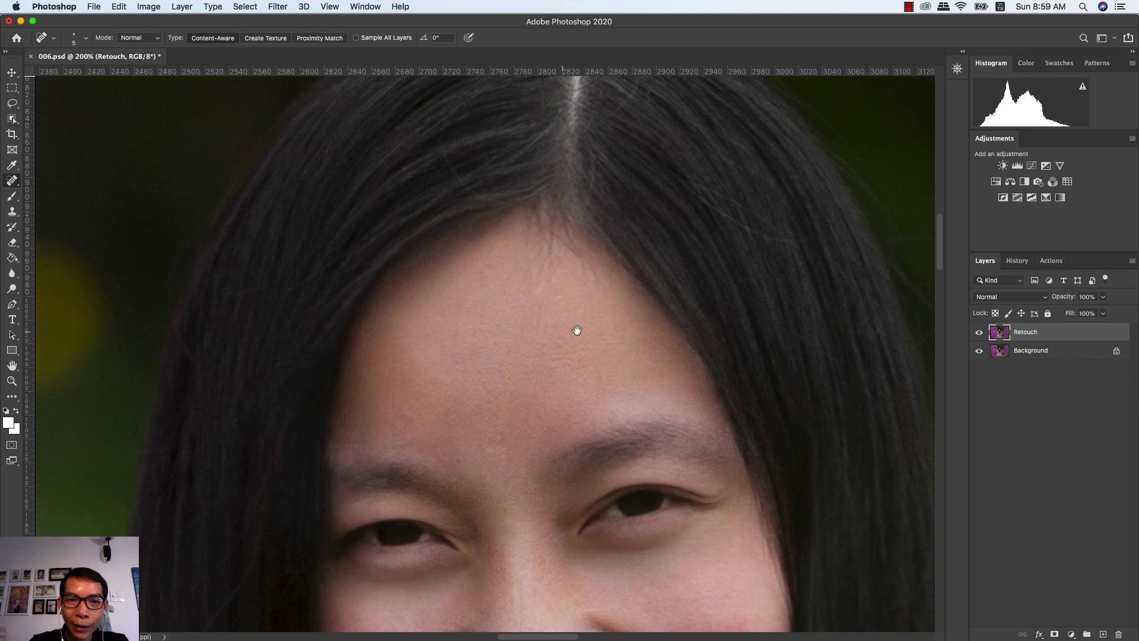
scroll(583, 336, "up", 2)
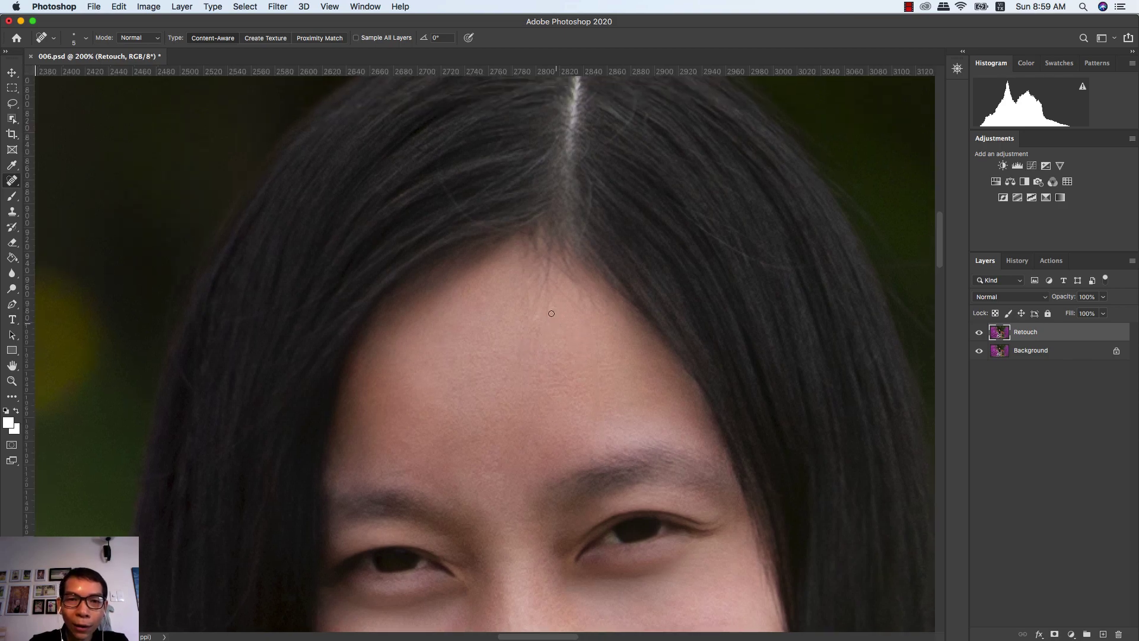
mouse_move(551, 303)
left_mouse_down()
mouse_move(564, 319)
mouse_move(583, 301)
mouse_move(574, 284)
mouse_move(576, 305)
mouse_move(588, 300)
mouse_move(582, 286)
mouse_move(546, 289)
left_mouse_up()
left_click_drag(534, 339, 534, 356)
- Heal the remaining faint lines and tiny spots on the forehead
left_click_drag(576, 315, 575, 332)
mouse_move(545, 281)
left_mouse_down()
mouse_move(545, 304)
mouse_move(523, 285)
mouse_move(531, 256)
mouse_move(526, 283)
mouse_move(539, 304)
mouse_move(519, 274)
mouse_move(527, 314)
mouse_move(555, 285)
mouse_move(520, 285)
mouse_move(527, 268)
left_mouse_up()
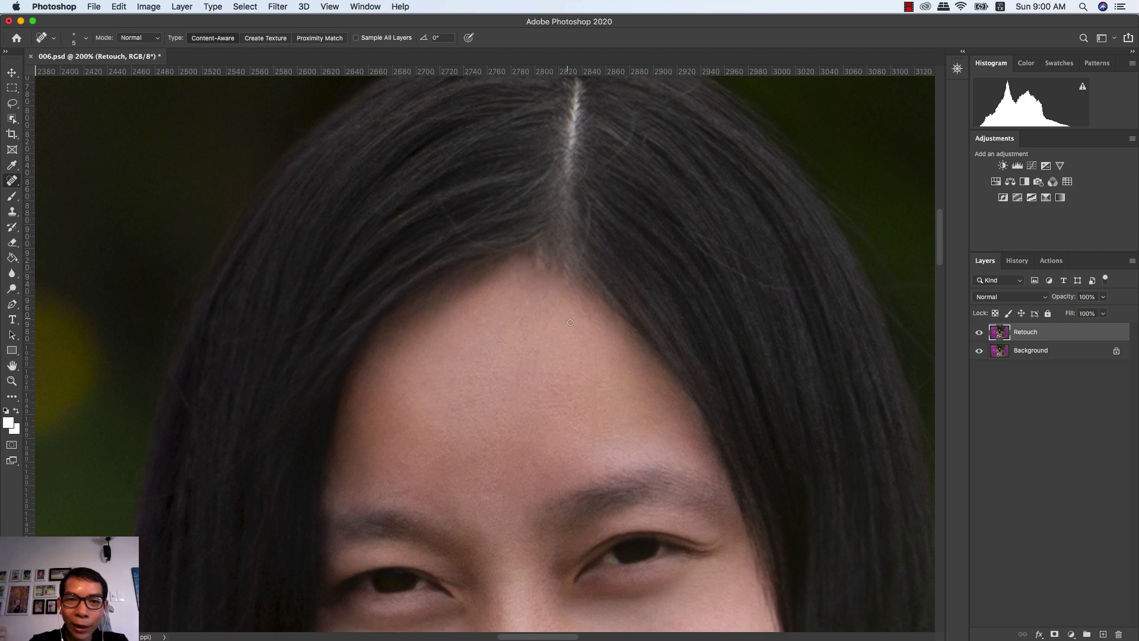
left_click_drag(560, 302, 544, 320)
left_click(540, 289)
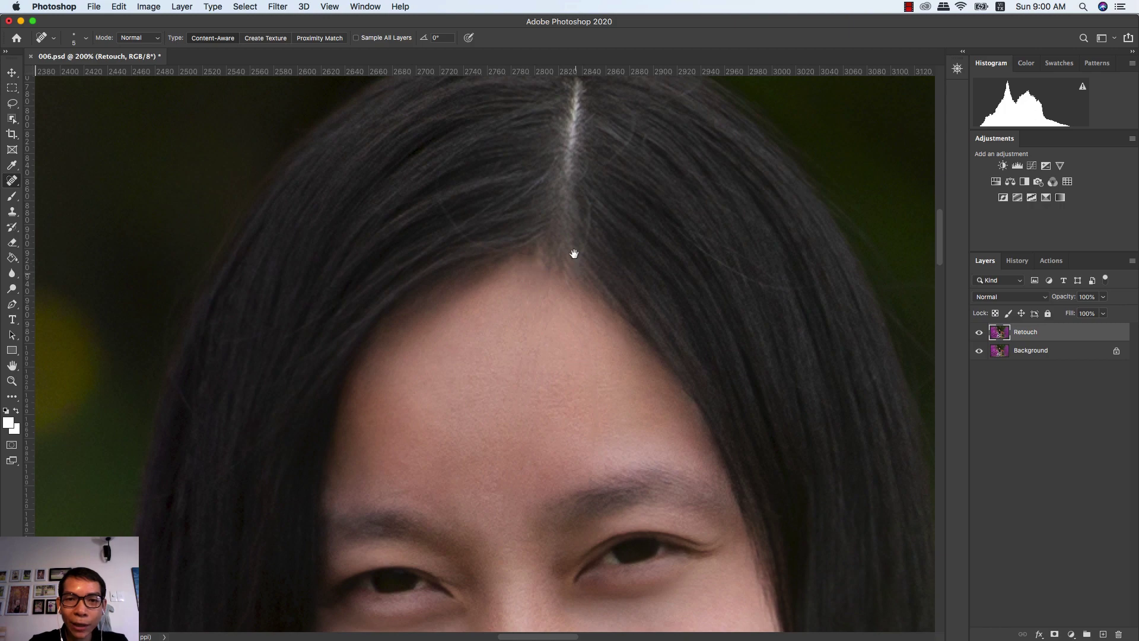
scroll(575, 251, "down", 3)
scroll(575, 244, "down", 2)
scroll(561, 269, "down", 3)
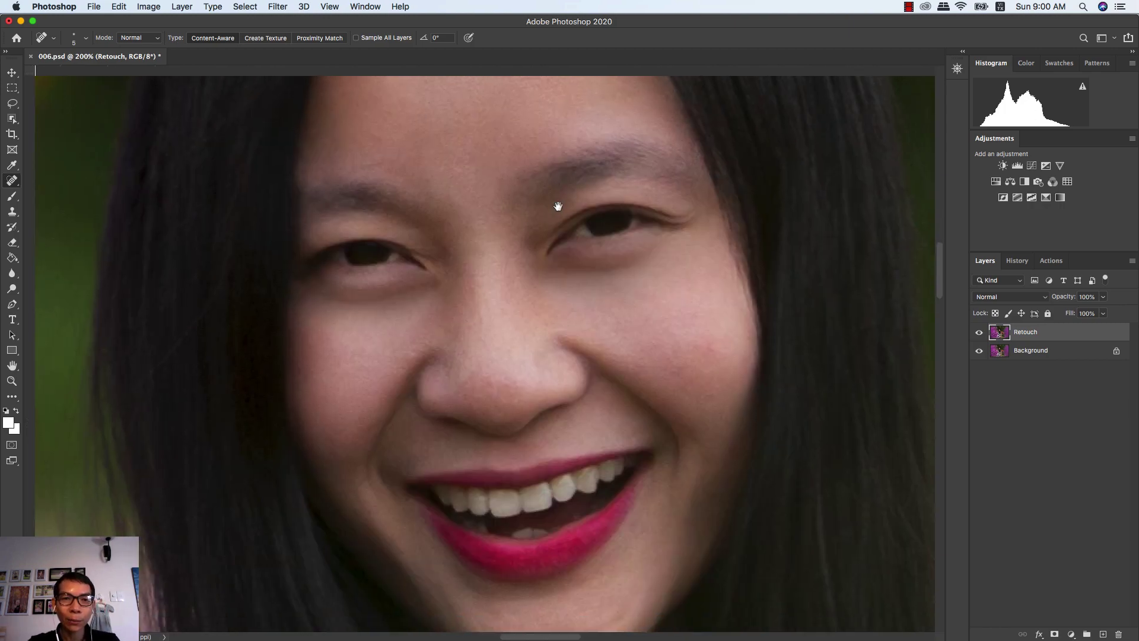
scroll(596, 344, "down", 1)
scroll(596, 316, "down", 1)
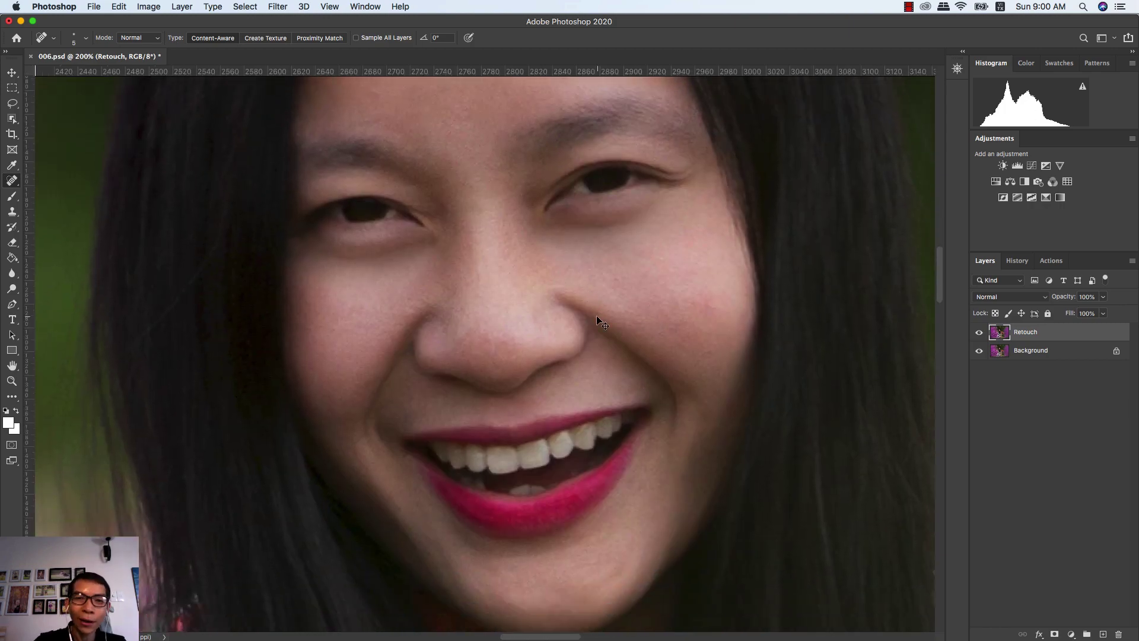
- Open Filter > Liquify and zoom in on the woman's dress
key("super+minus")
key("super+minus")
key("super+minus")
key("super+minus")
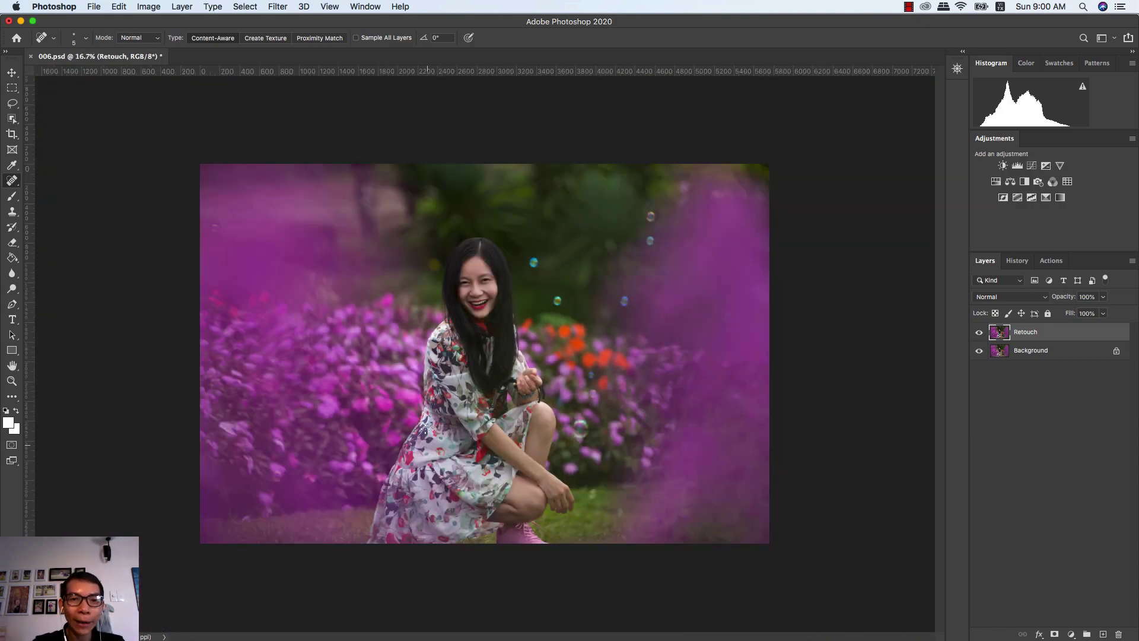
left_click(284, 7)
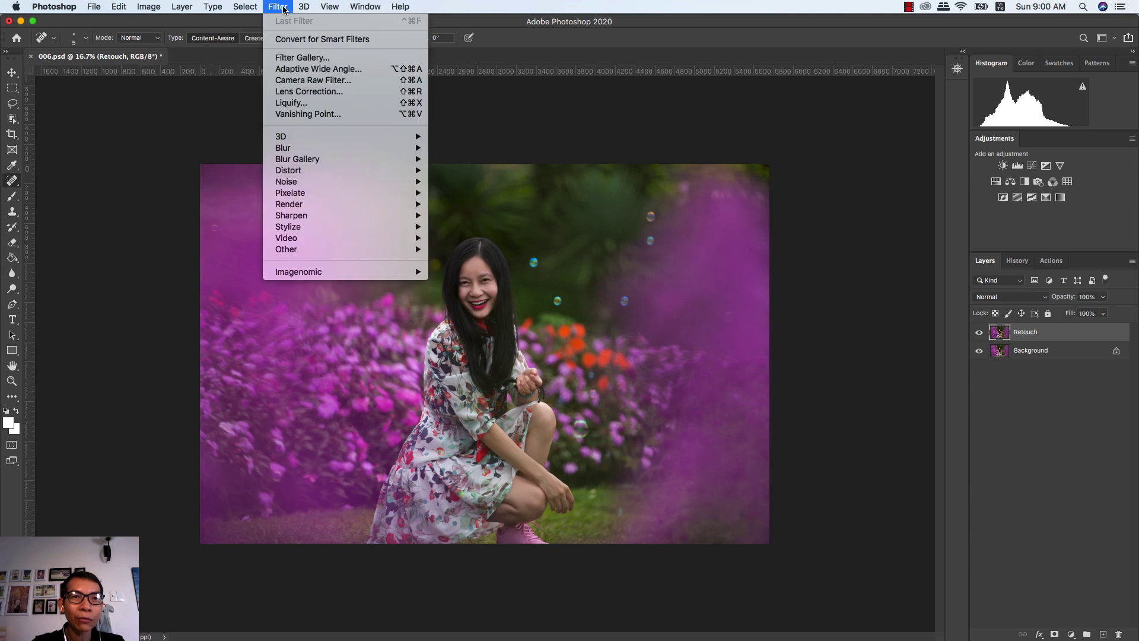
left_click(291, 103)
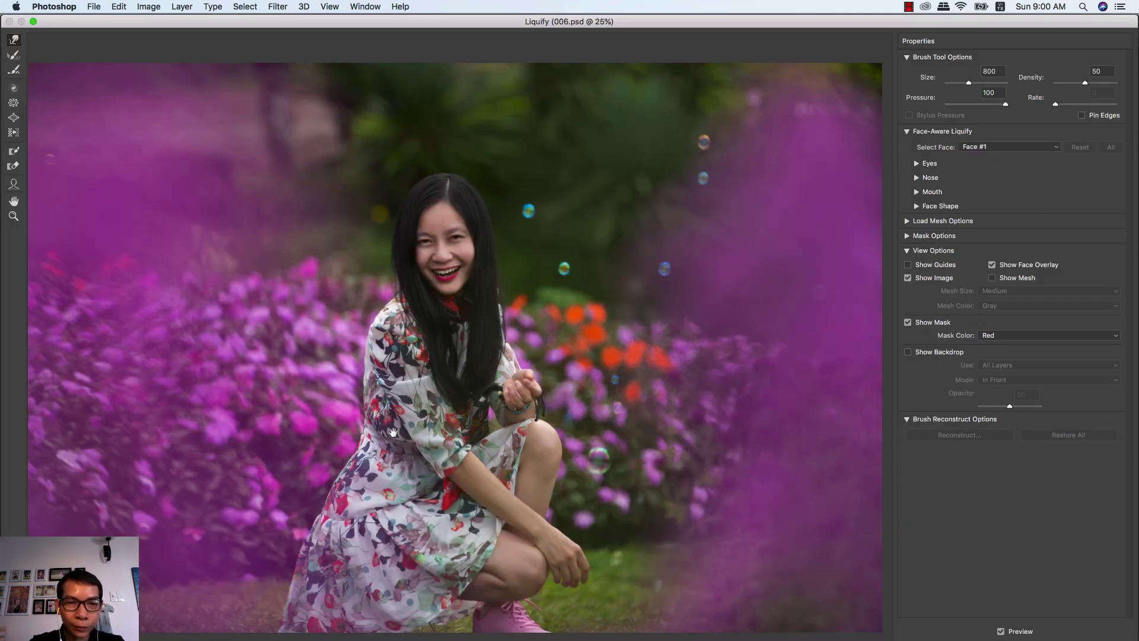
key("super+plus")
scroll(851, 183, "down", 2)
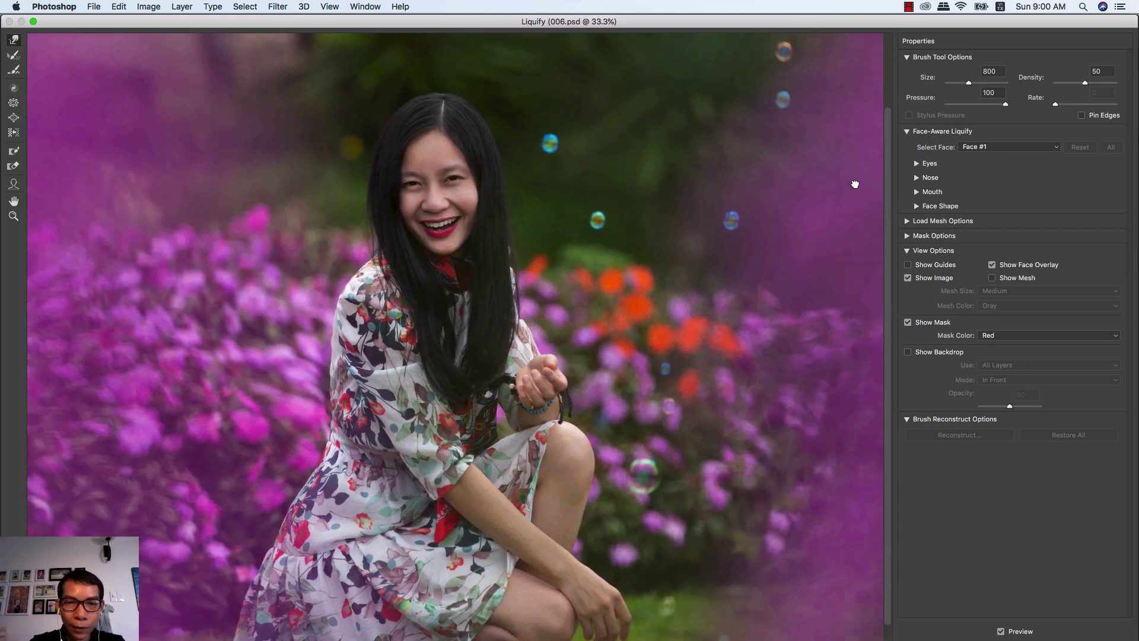
scroll(851, 184, "left", 5)
- Push the dress's left edge with a resized Forward Warp brush and apply Liquify
key("bracketleft")
key("bracketleft")
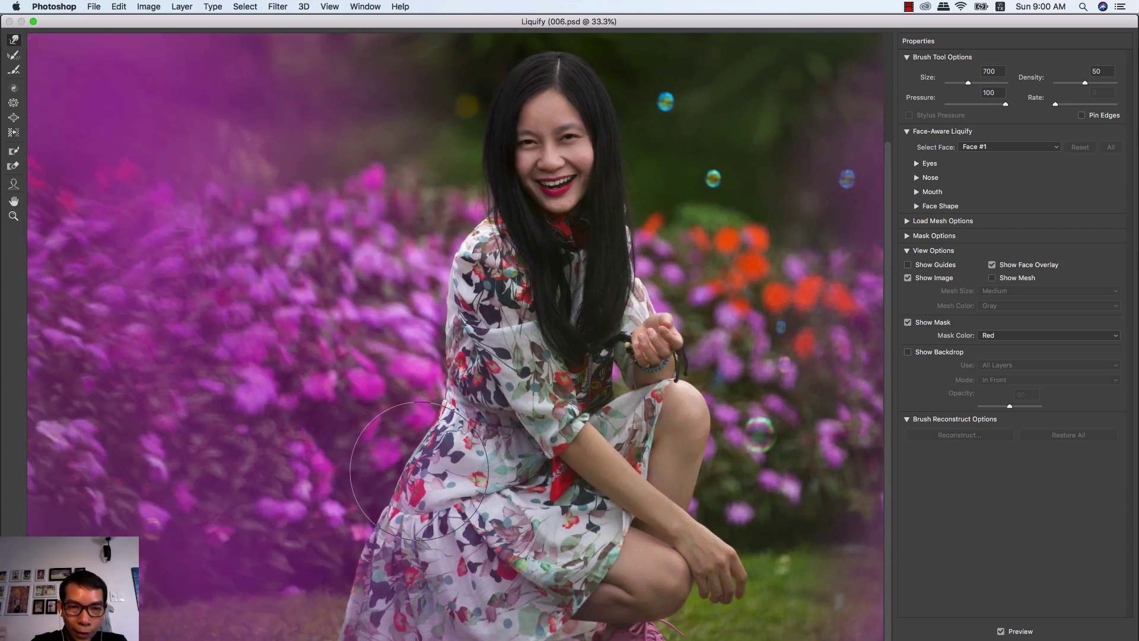
left_click_drag(414, 468, 433, 415)
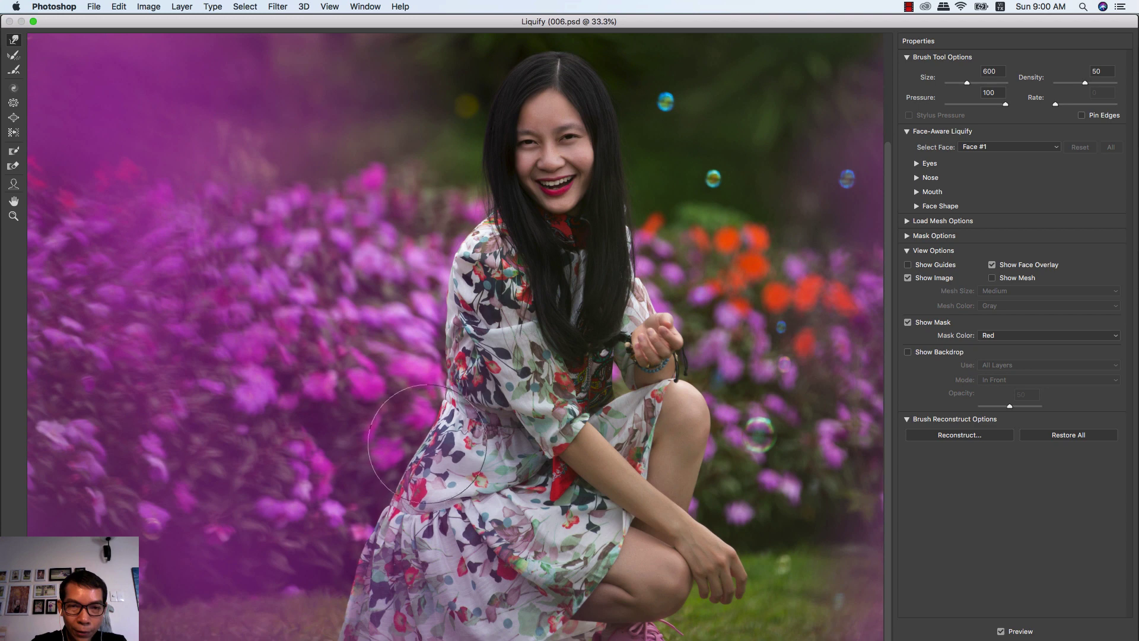
key("bracketleft")
key("bracketleft")
key("bracketright")
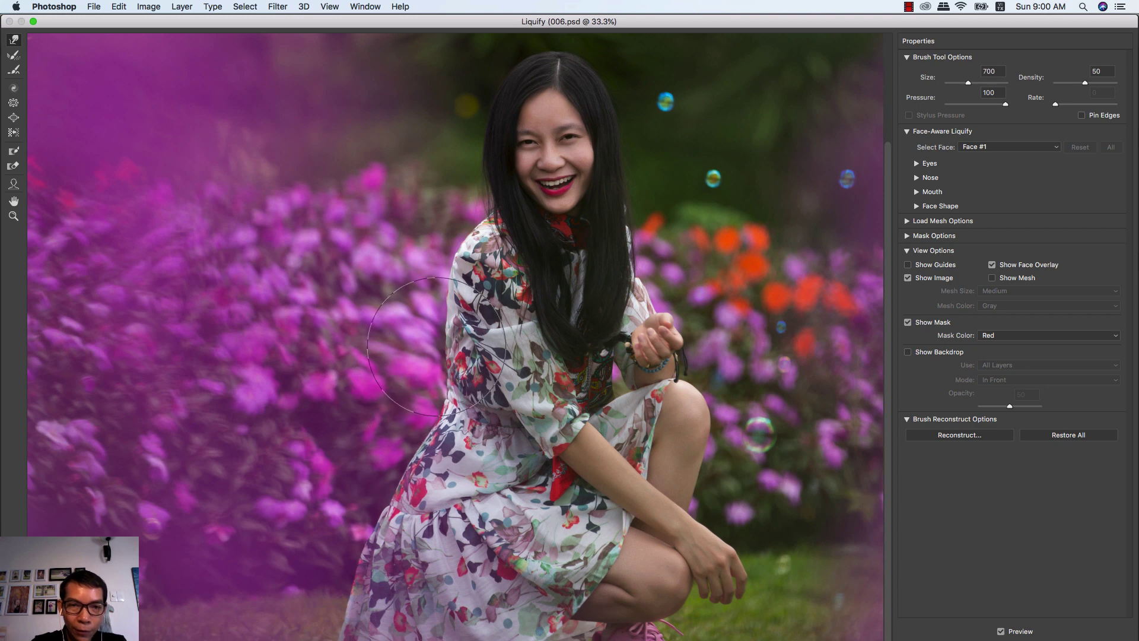
key("bracketright")
key("bracketright")
key("bracketright")
key("bracketright")
key("bracketright")
key("bracketright")
key("bracketright")
key("bracketright")
key("bracketright")
key("bracketright")
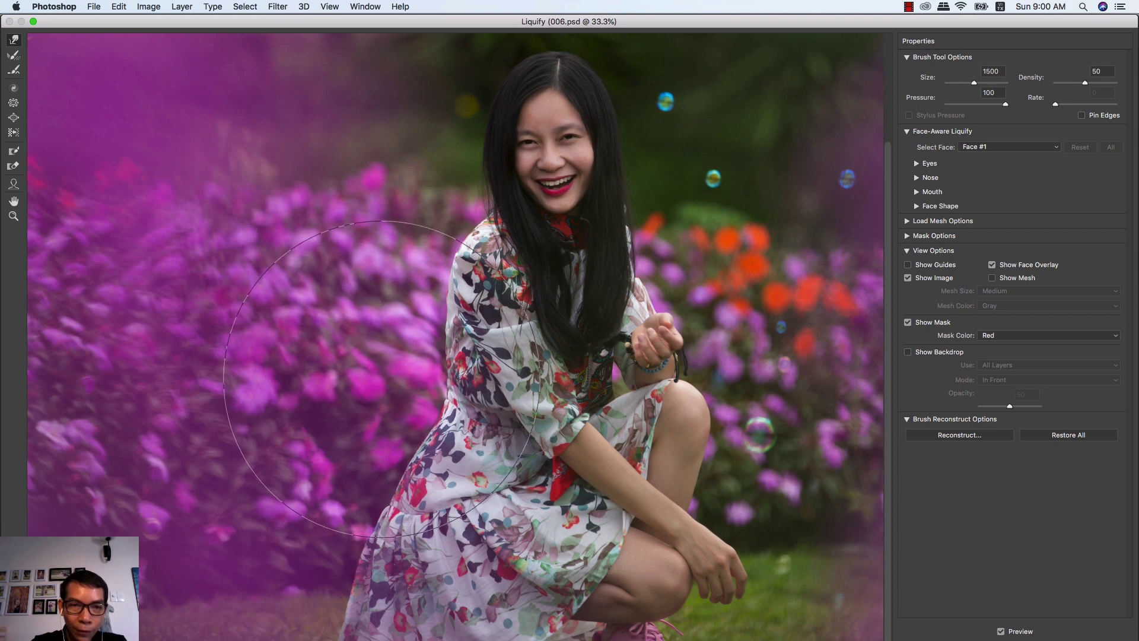
key("bracketright")
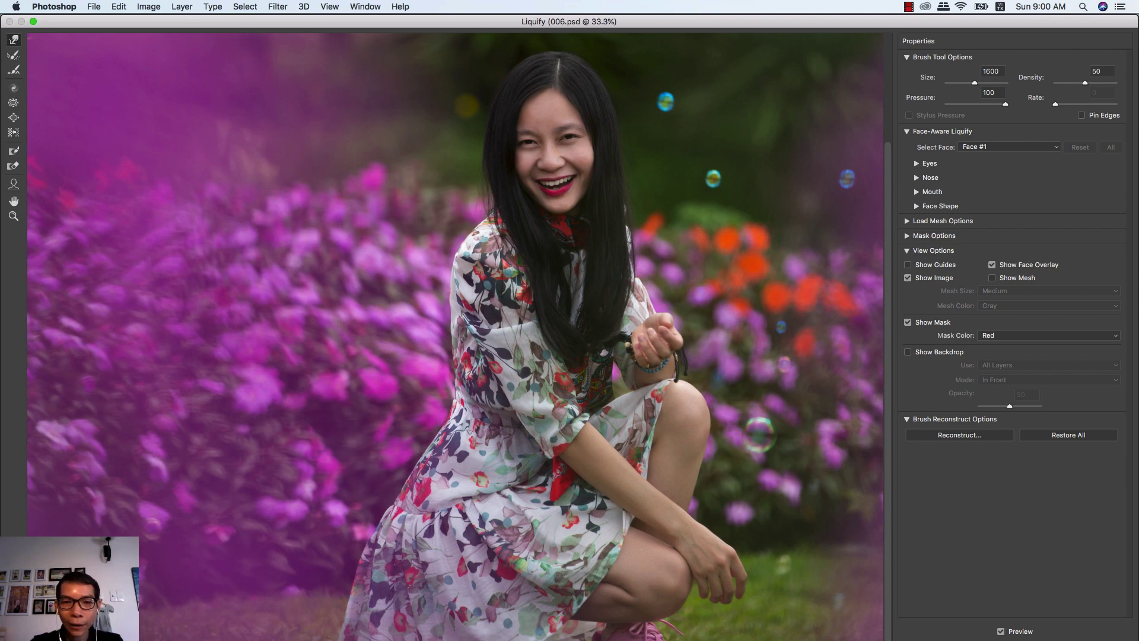
left_click(1036, 636)
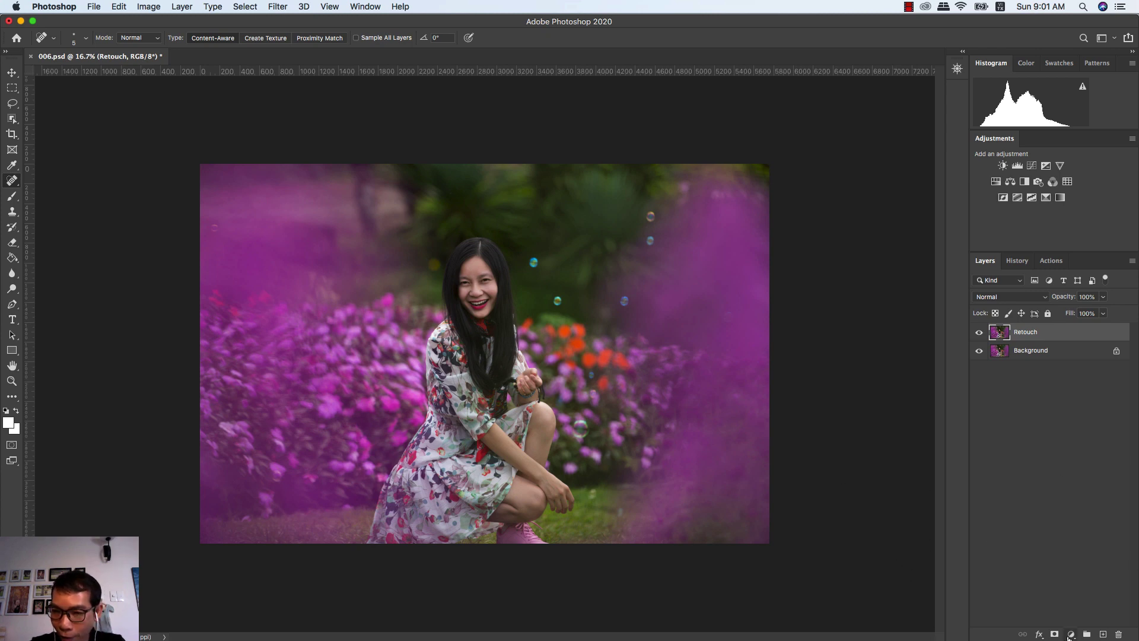
- Add a trial Selective Color adjustment layer, then delete Selective Color 1
left_click(1071, 634)
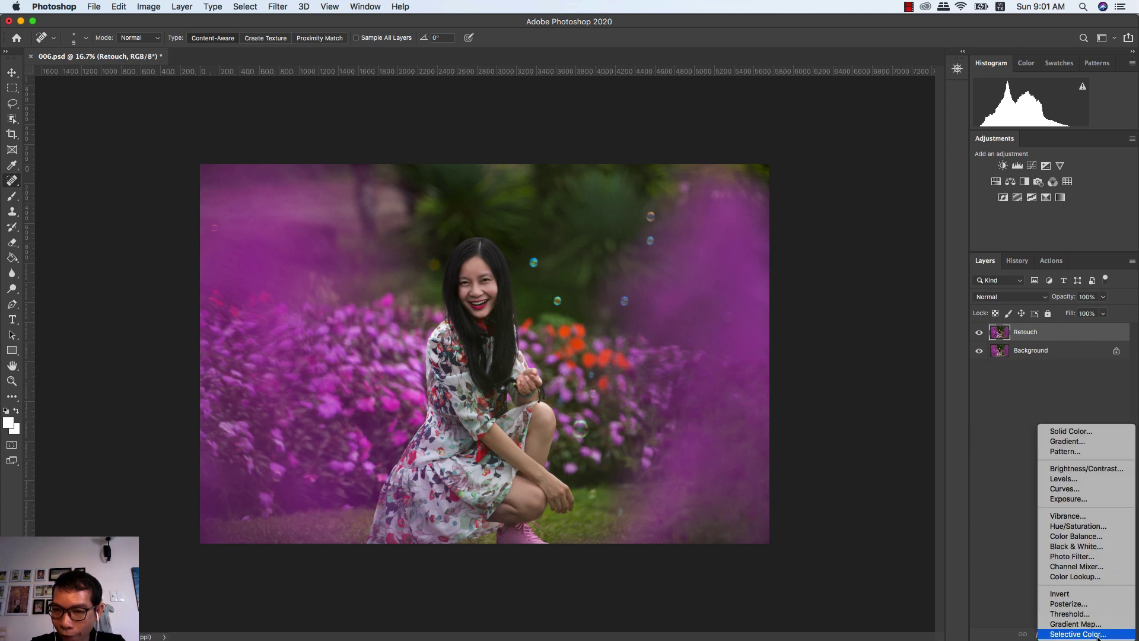
left_click(1098, 634)
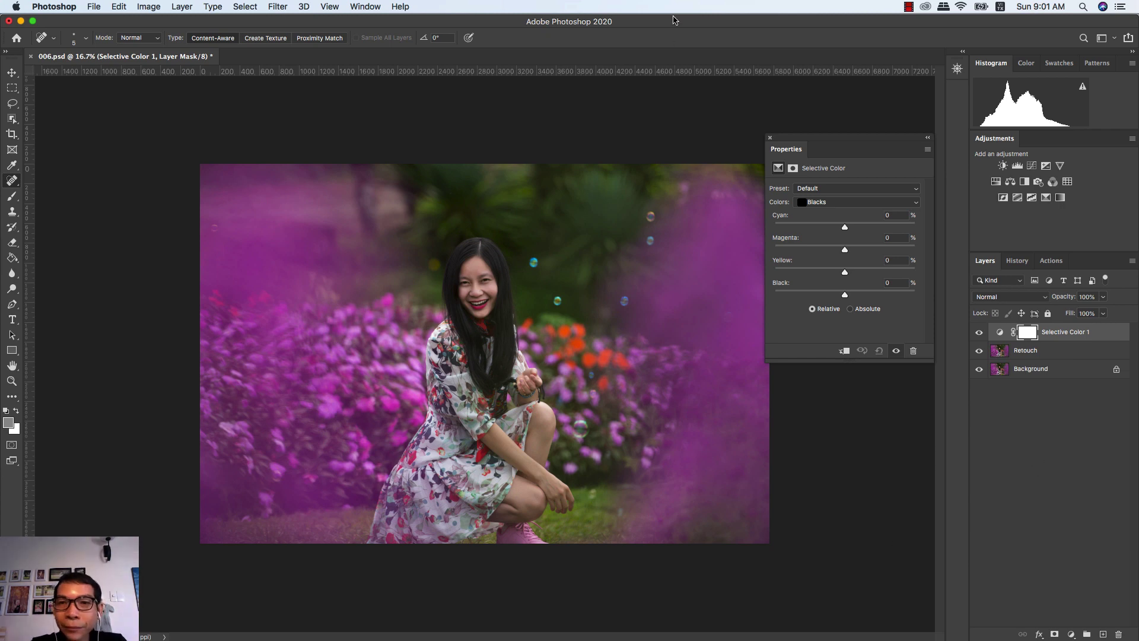
left_click(770, 137)
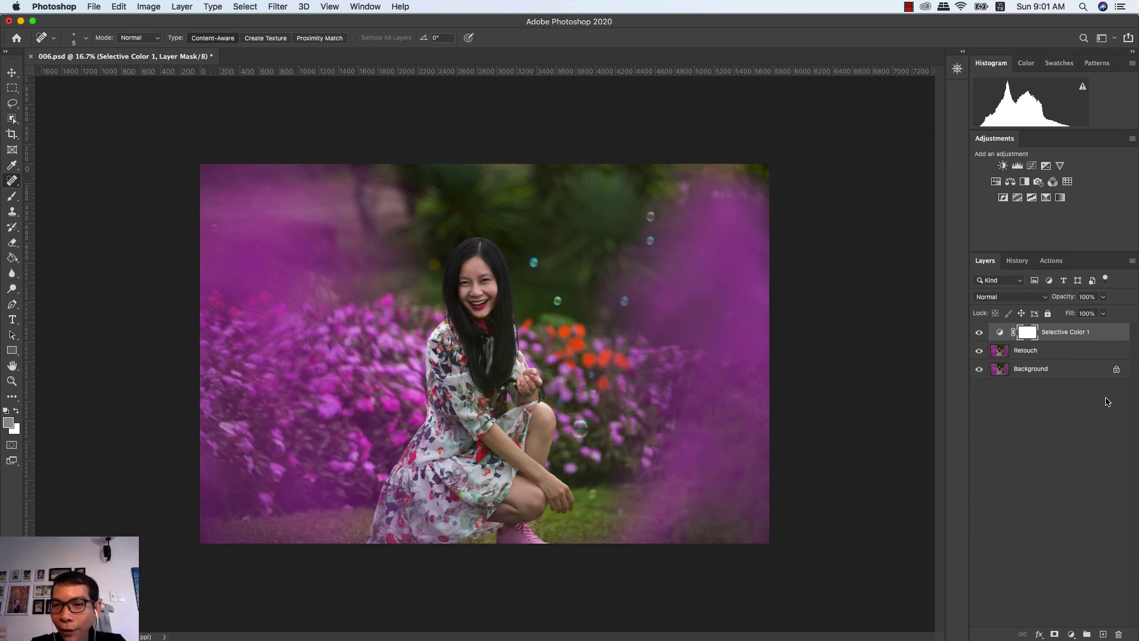
left_click_drag(1077, 331, 1118, 633)
left_click(1071, 633)
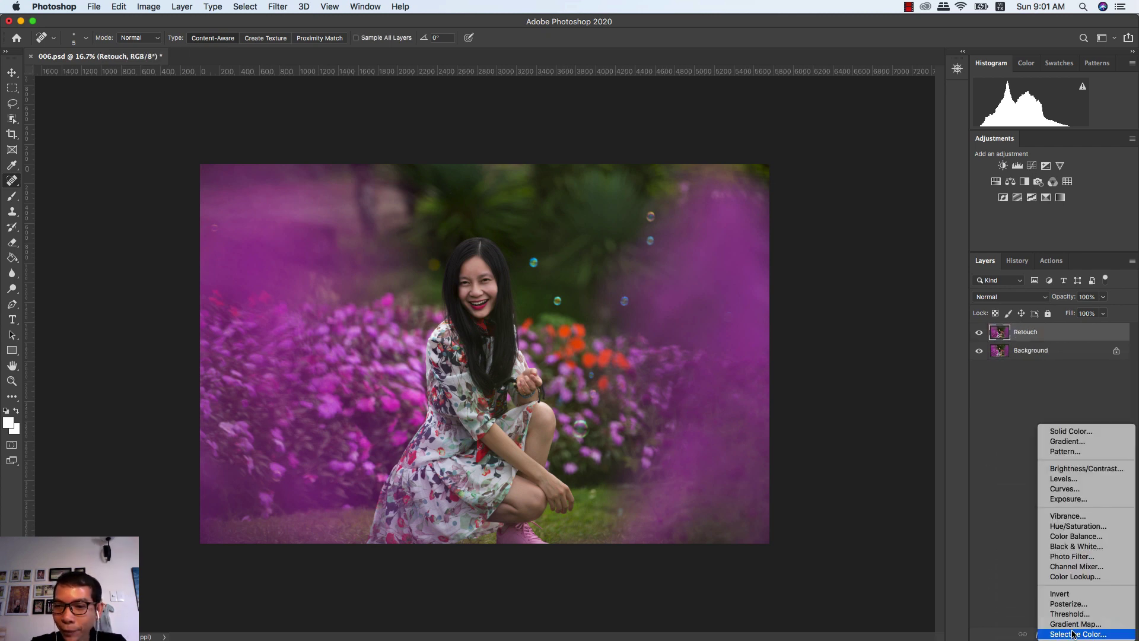
- Add a Brightness/Contrast layer with Brightness 20 and Contrast 0
left_click(1079, 470)
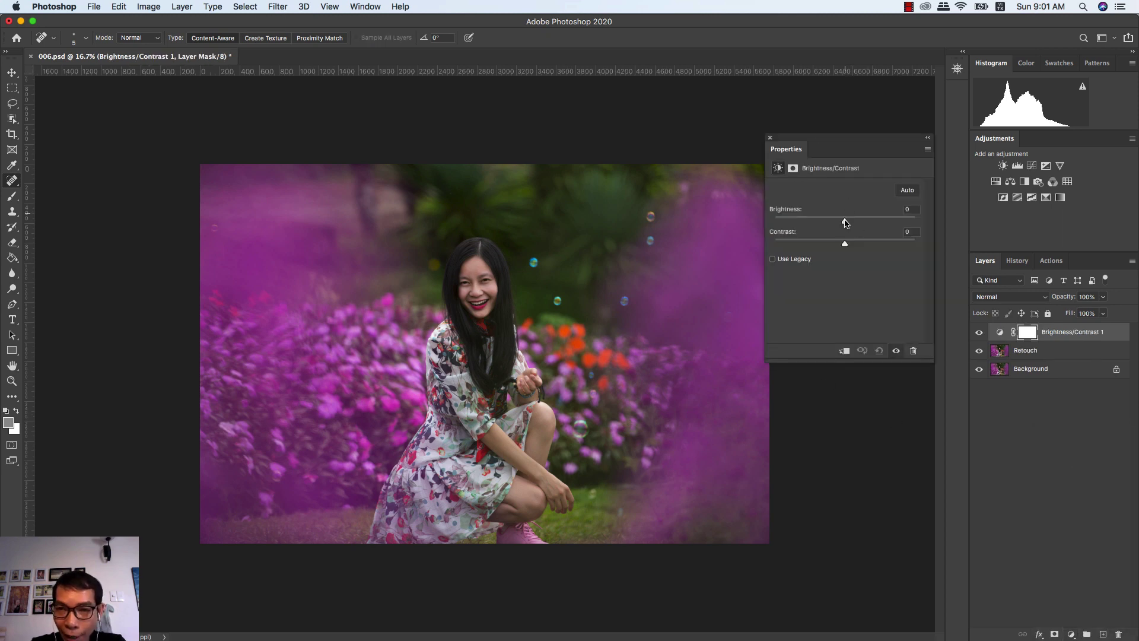
left_click_drag(844, 222, 855, 224)
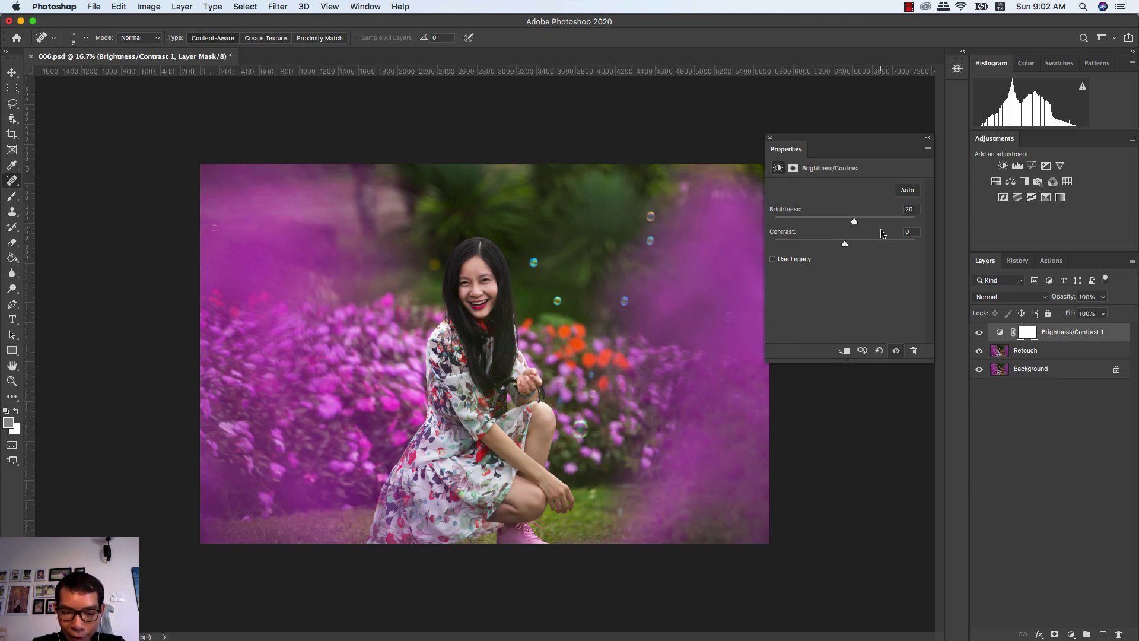
left_click(770, 138)
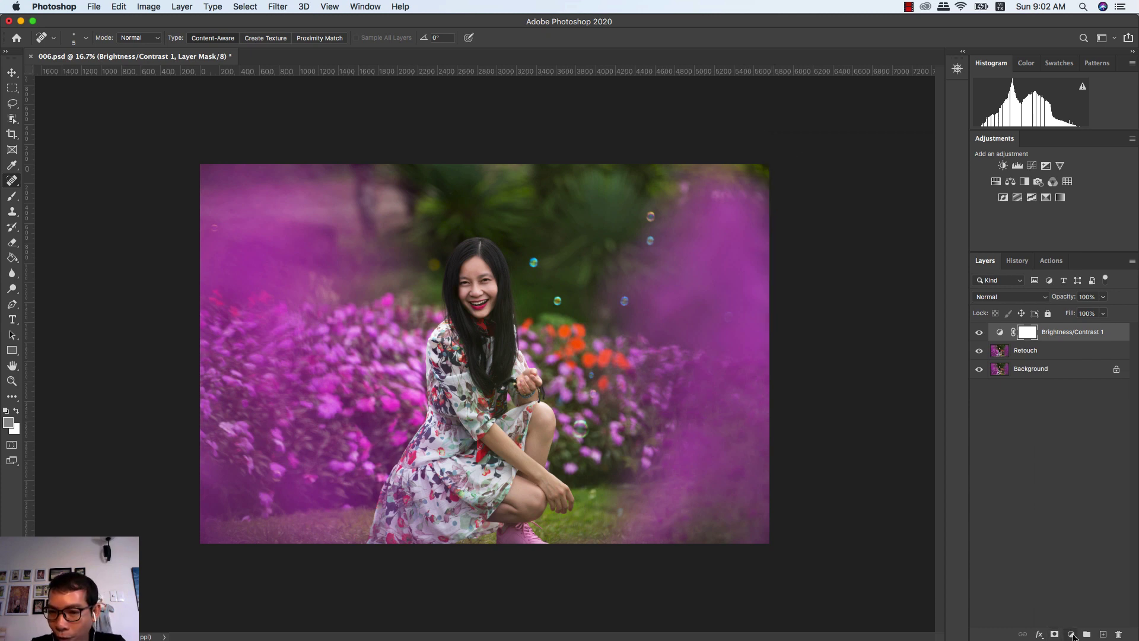
- Add Selective Color 1 with Greens Magenta at -50%, toggling it to compare
left_click(1071, 634)
left_click(1079, 635)
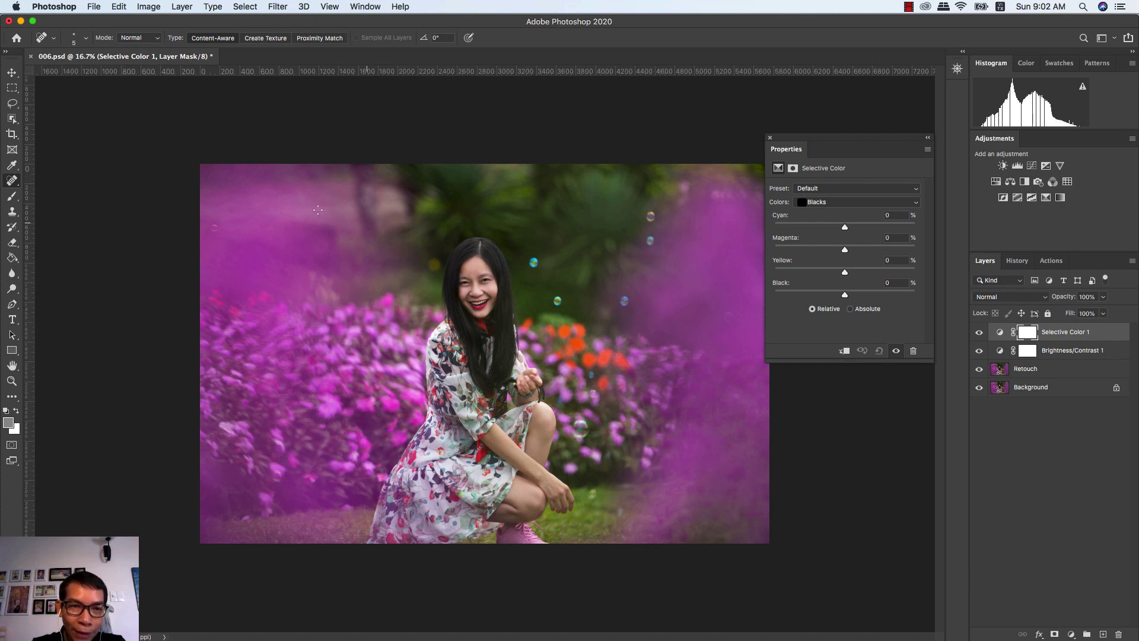
left_click(828, 206)
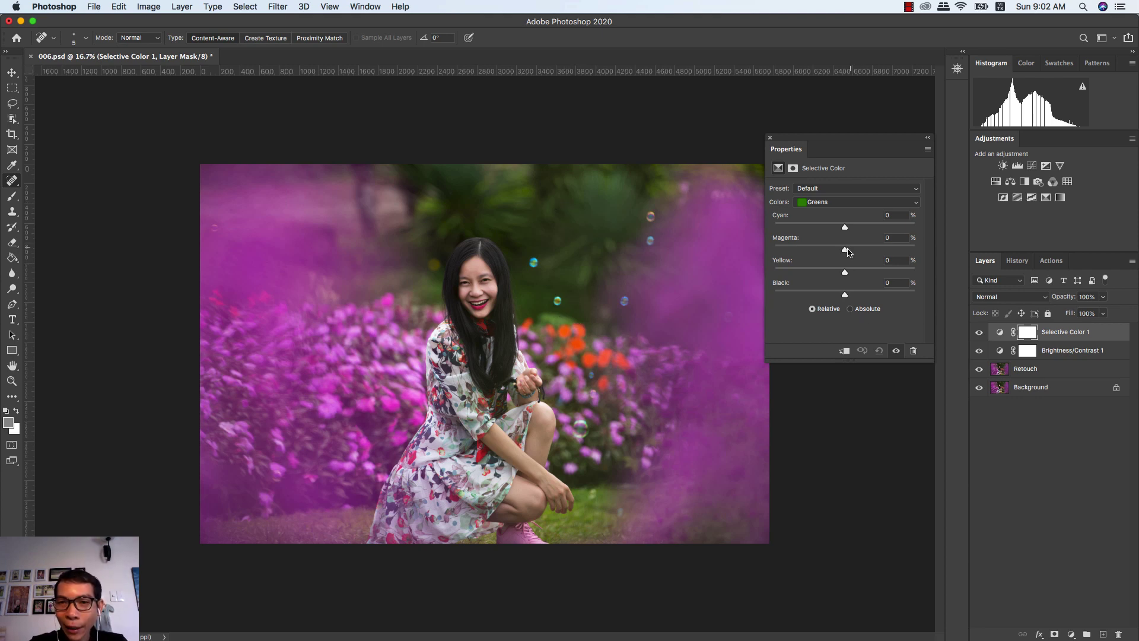
left_click_drag(845, 251, 810, 247)
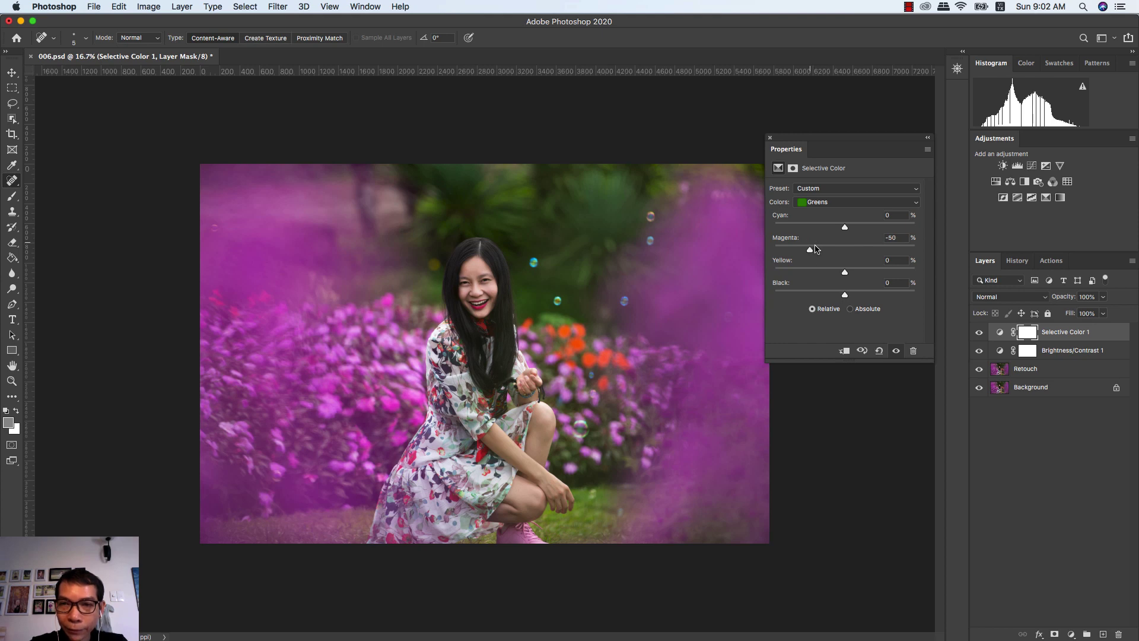
left_click(896, 352)
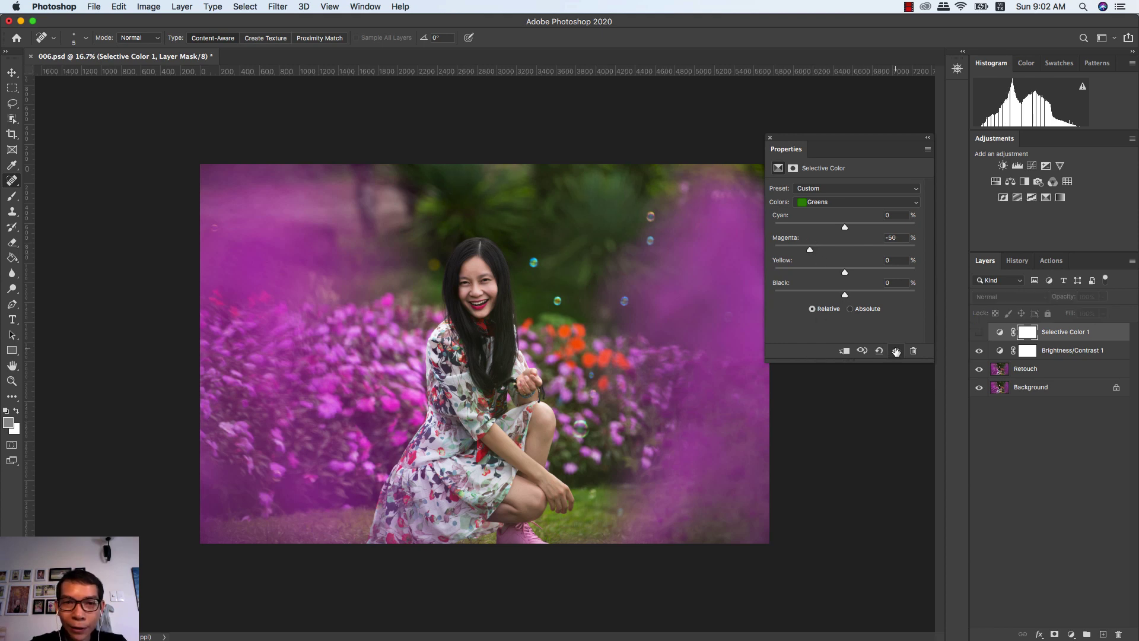
left_click(896, 351)
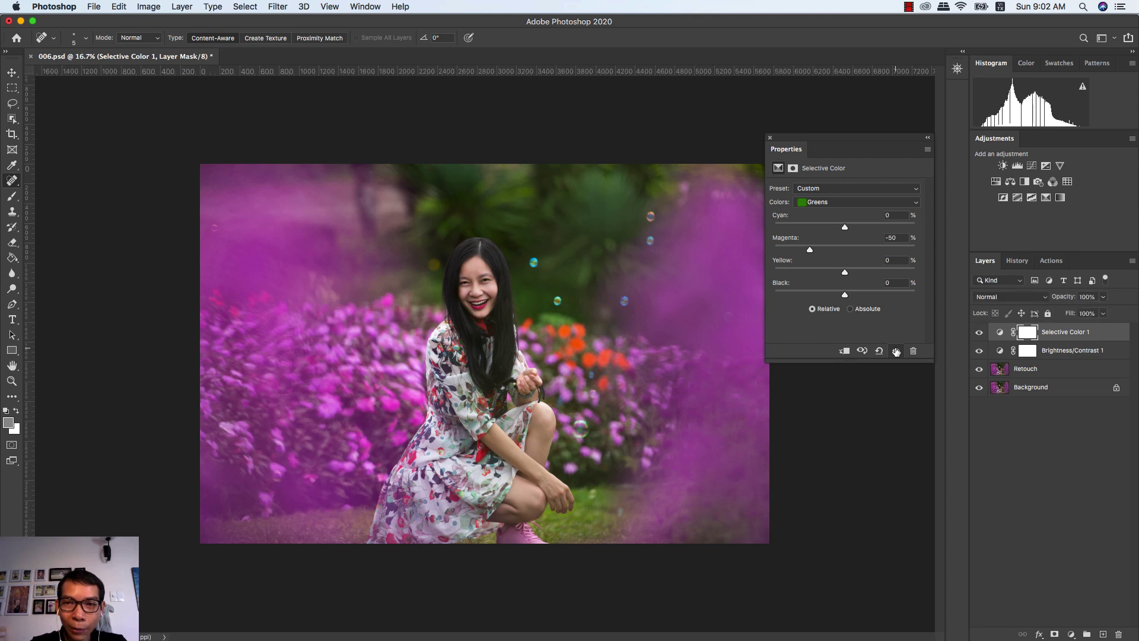
left_click(896, 351)
left_click(896, 352)
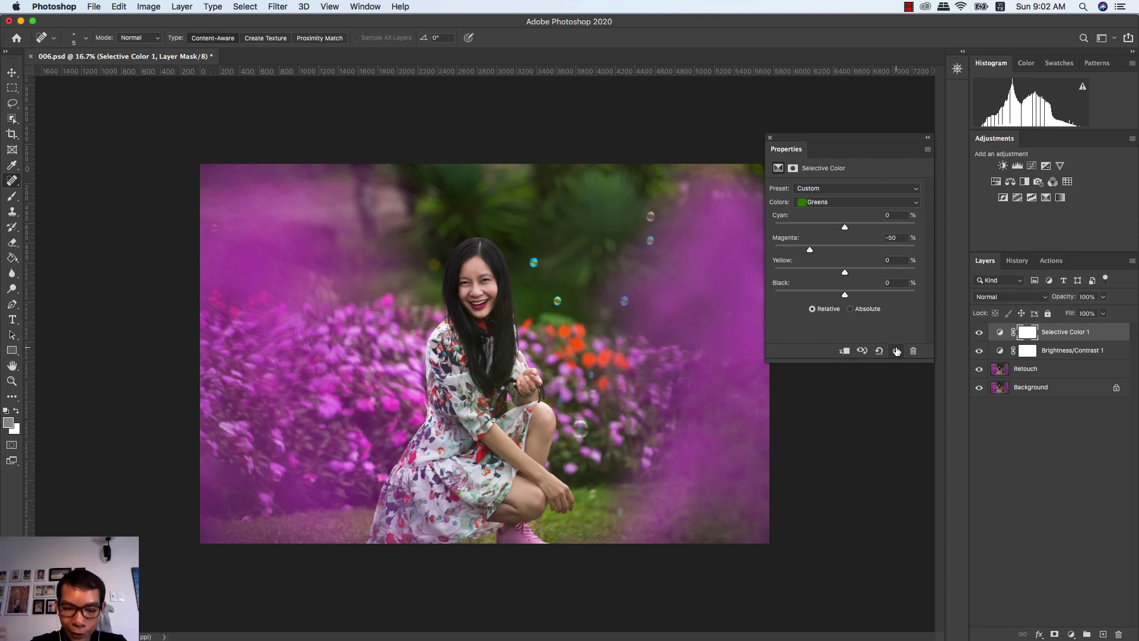
- Set Selective Color Magentas to Cyan -29% and Yellow +20%, comparing on and off
left_click(837, 203)
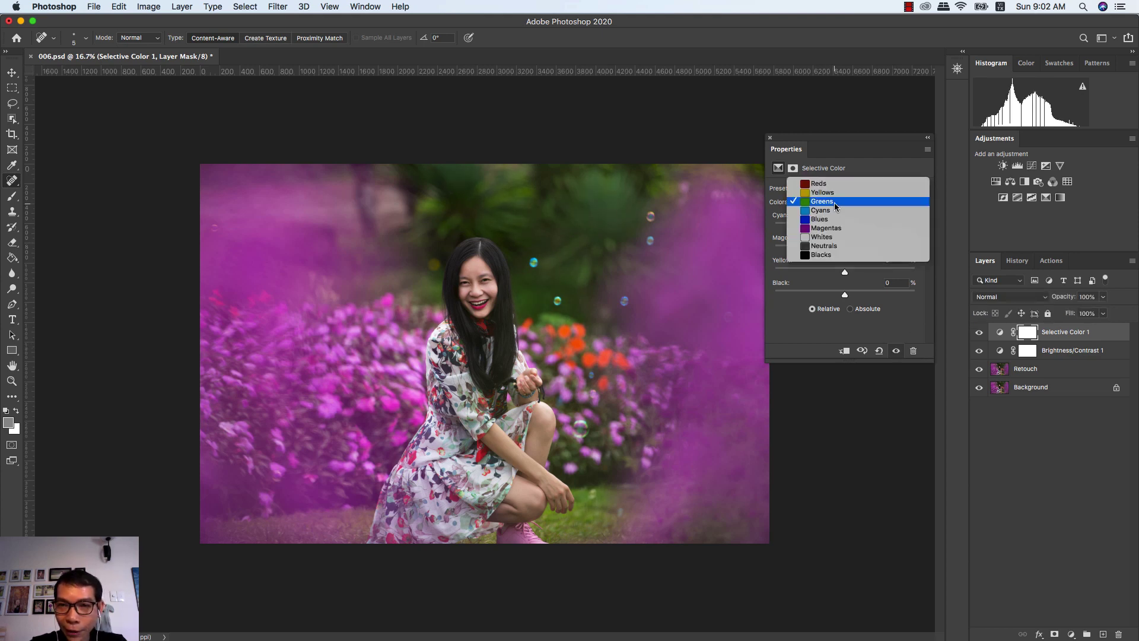
left_click(839, 228)
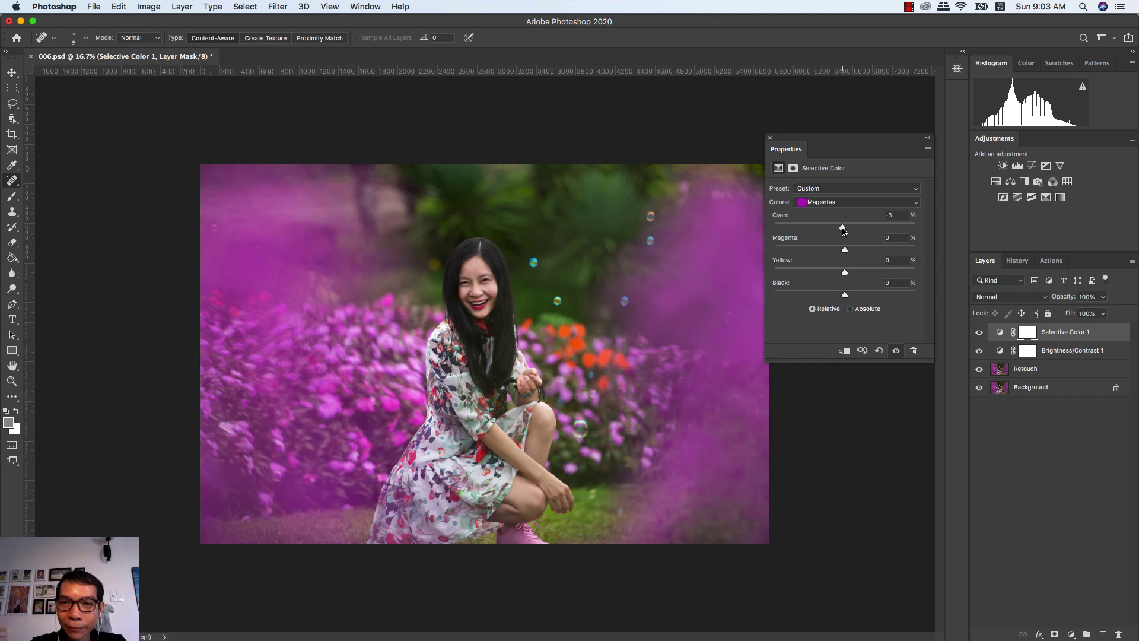
left_click_drag(843, 230, 826, 230)
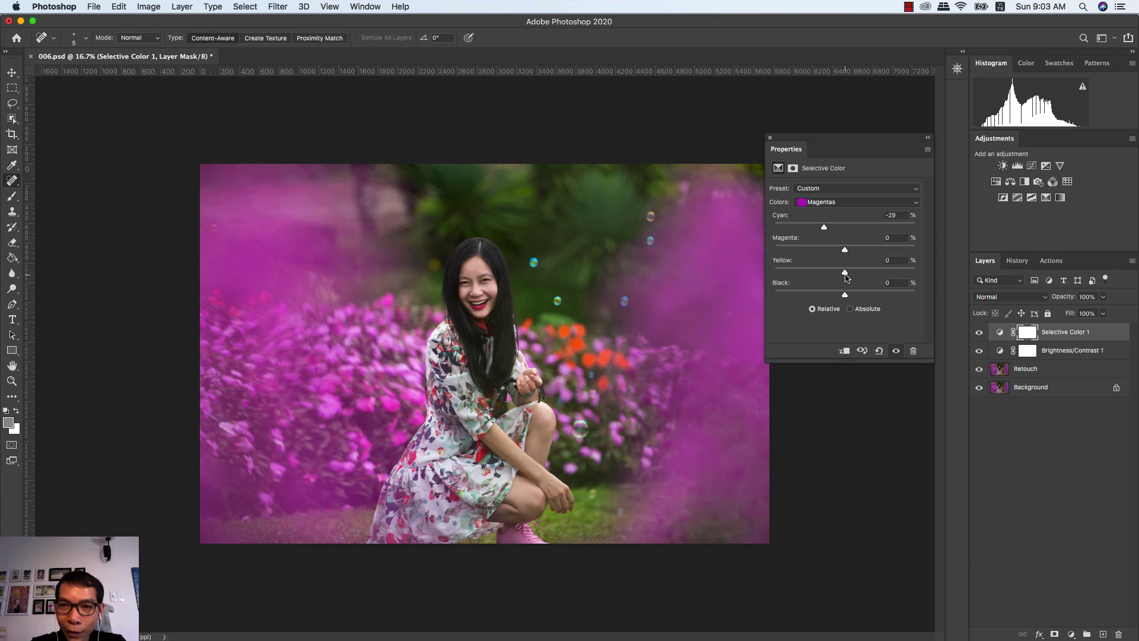
left_click_drag(844, 272, 856, 274)
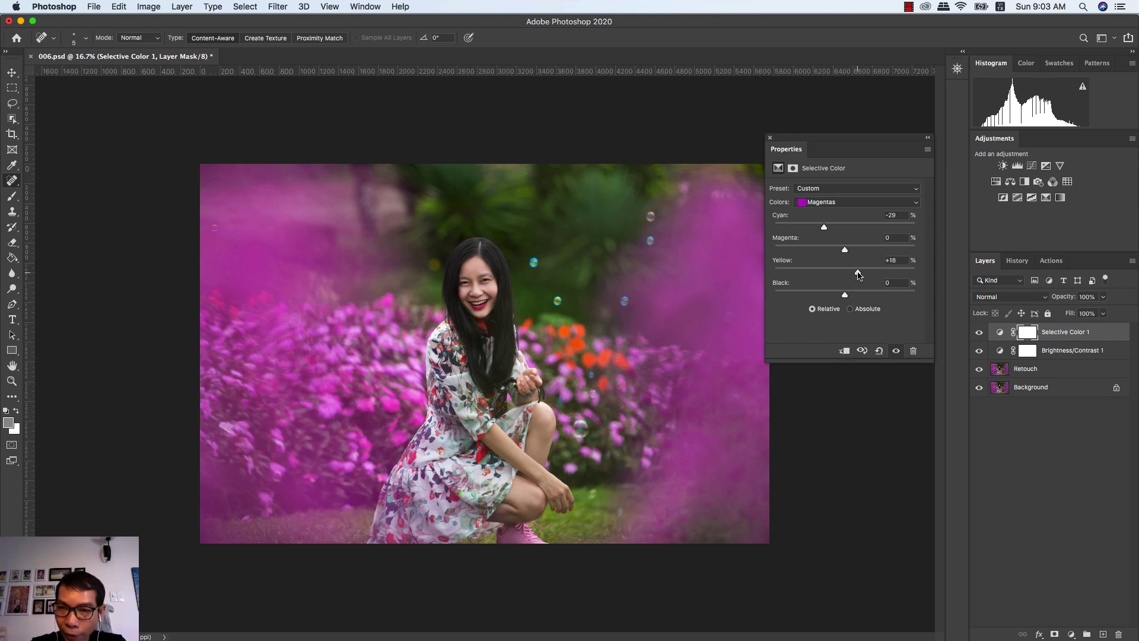
left_click(897, 351)
left_click(896, 351)
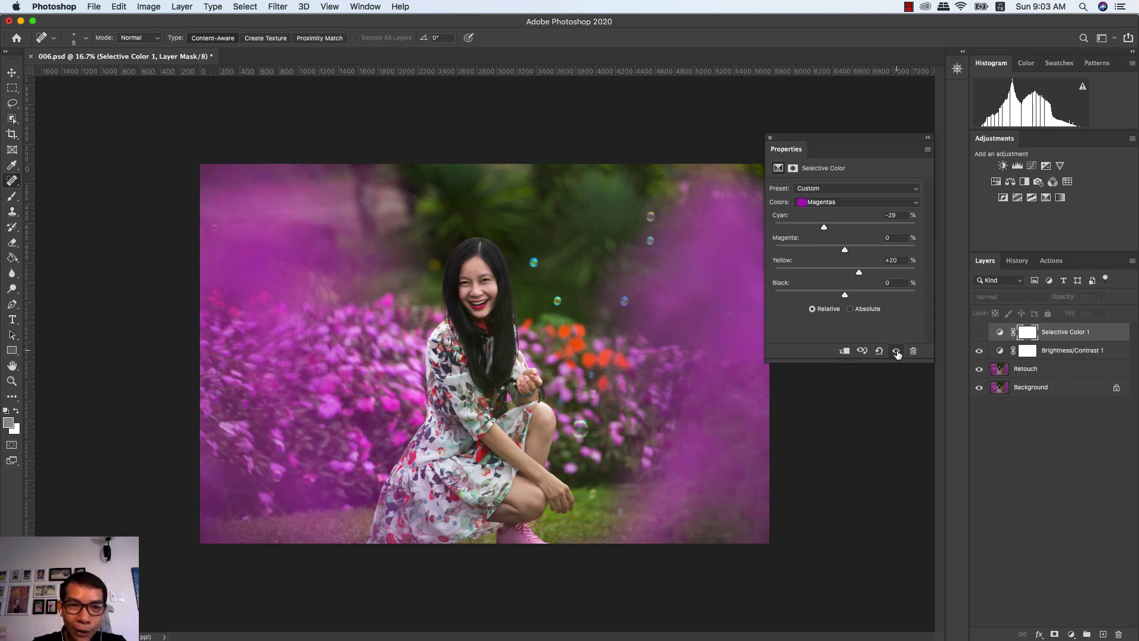
left_click(896, 351)
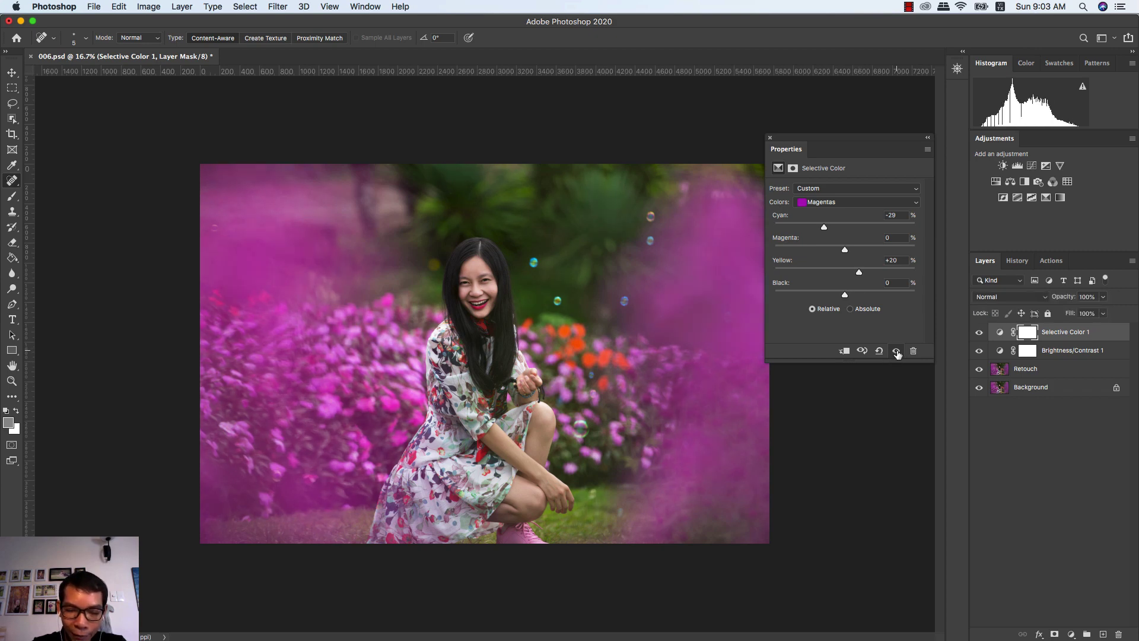
left_click(896, 352)
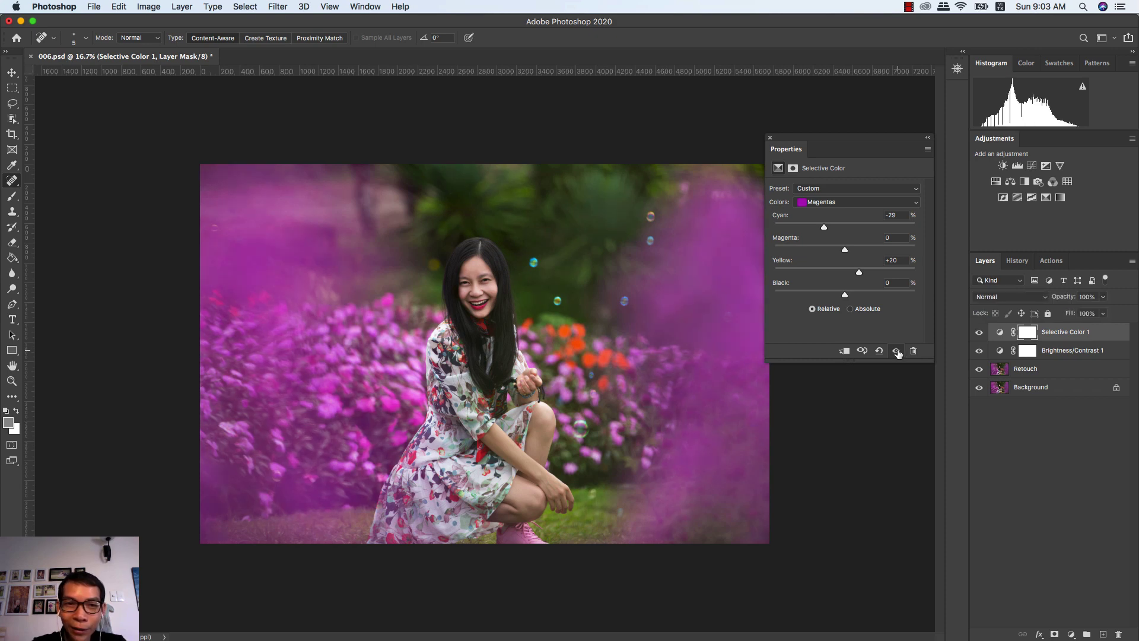
left_click(897, 351)
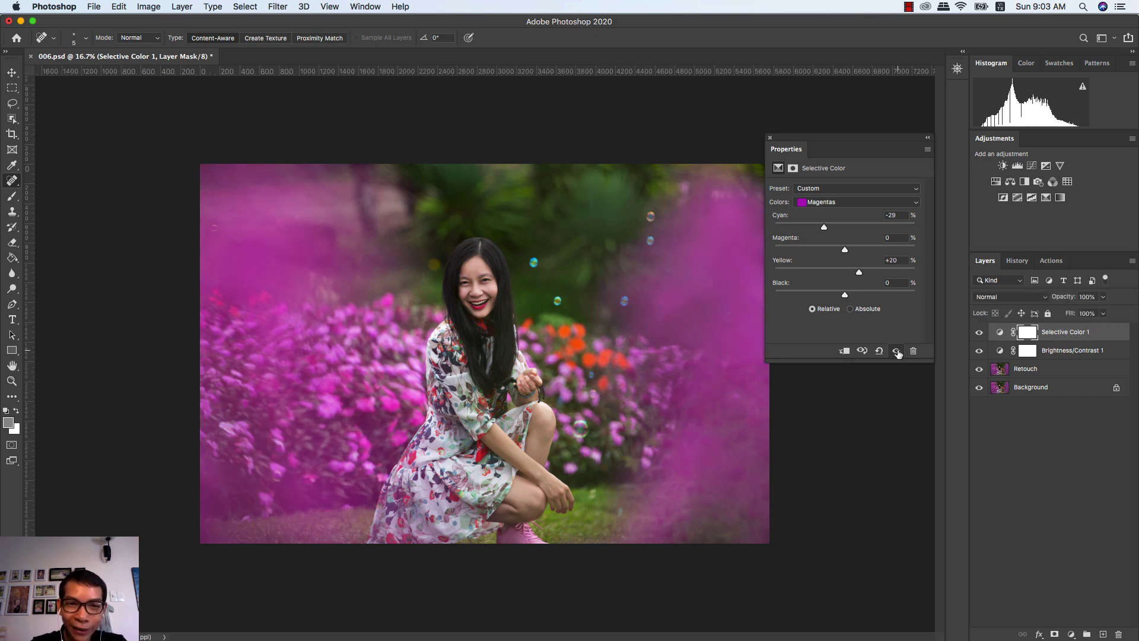
left_click(770, 139)
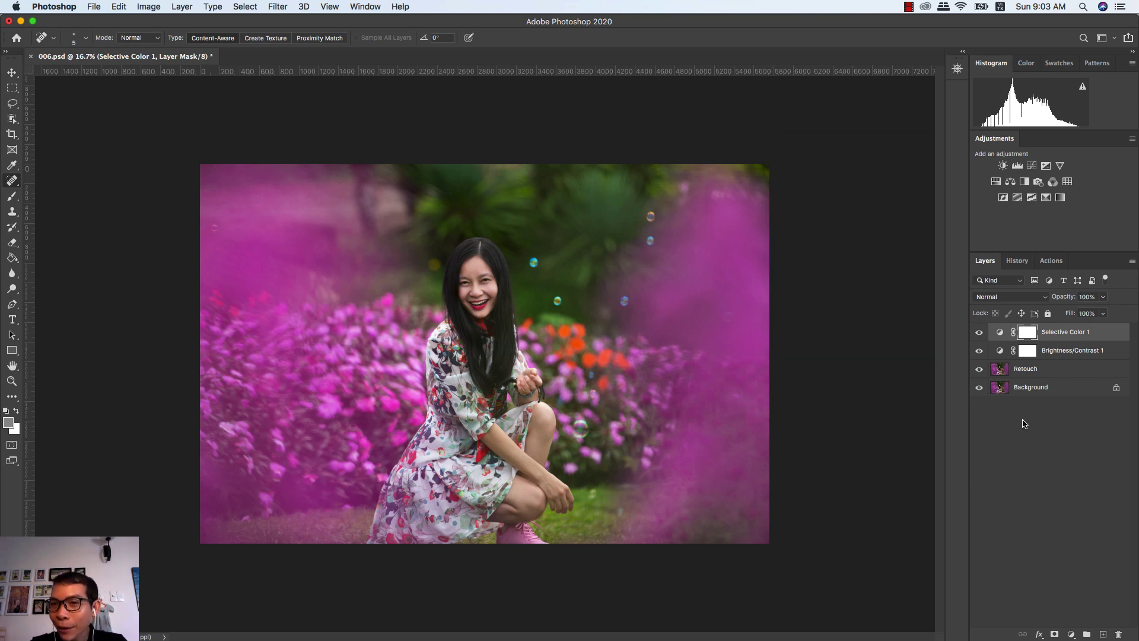
left_click(1072, 634)
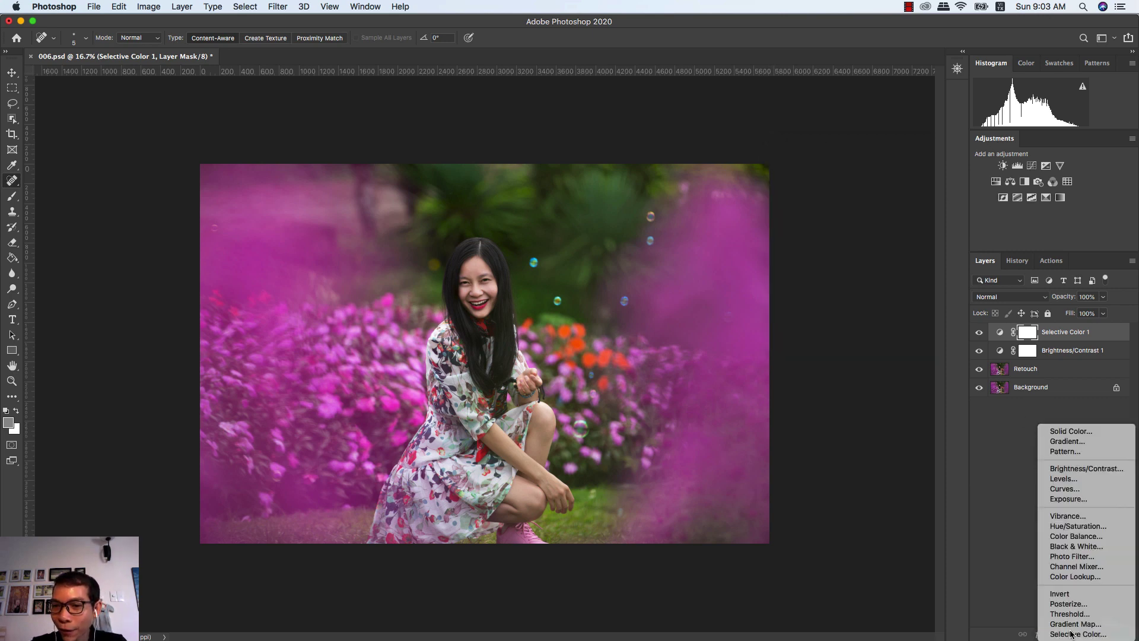
- Add a Curves layer with a gentle three-point RGB S-curve and compare it on and off
left_click(1067, 489)
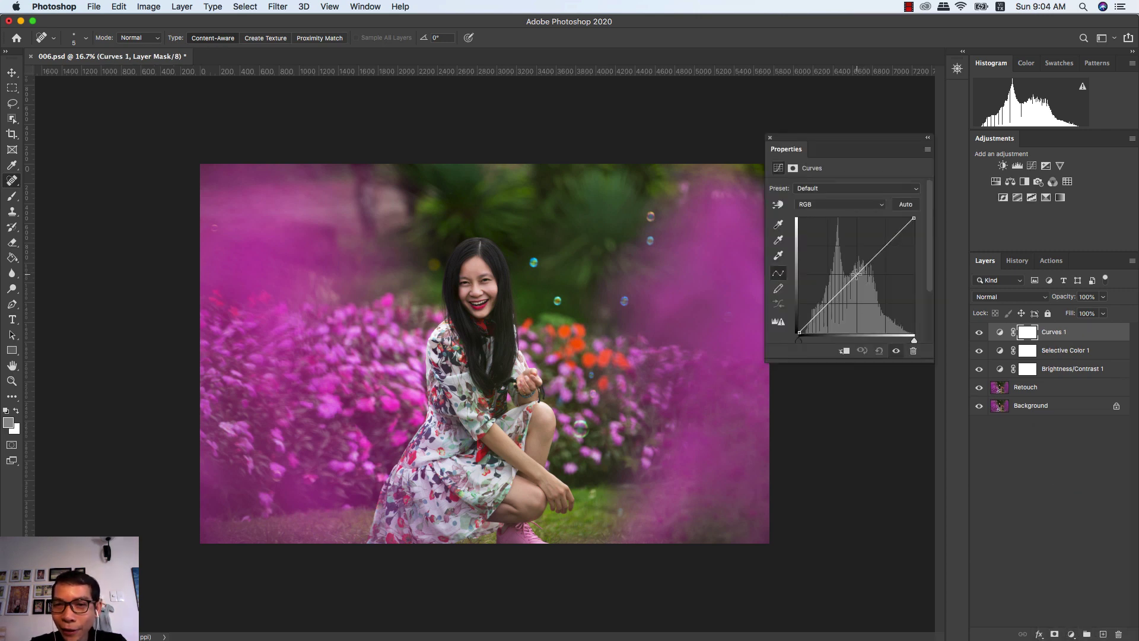
left_click(856, 275)
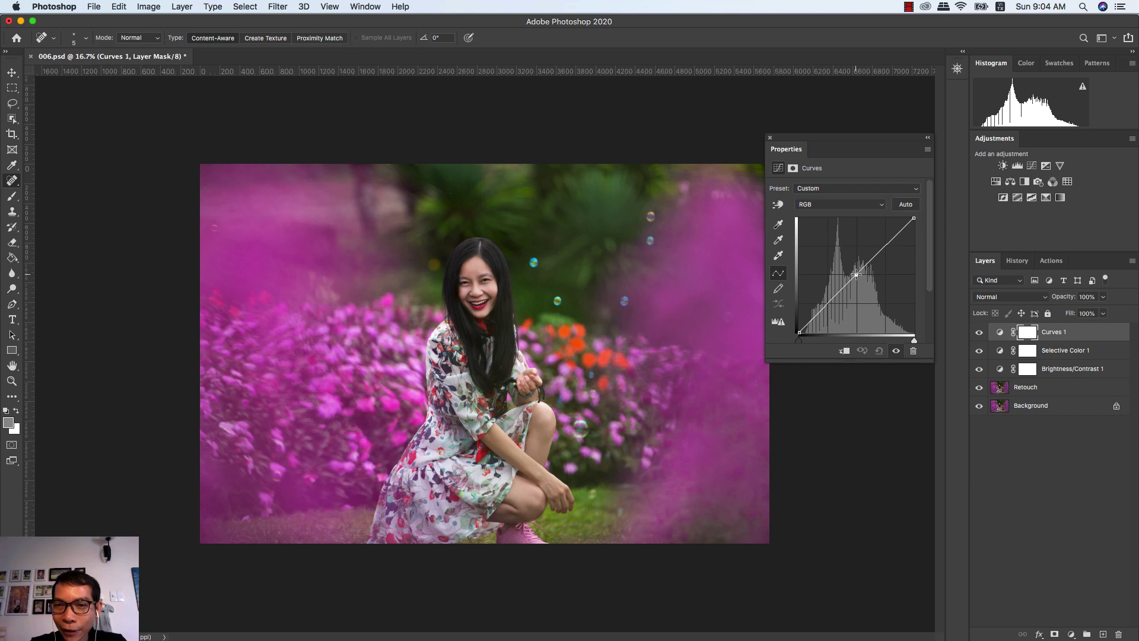
left_click(881, 246)
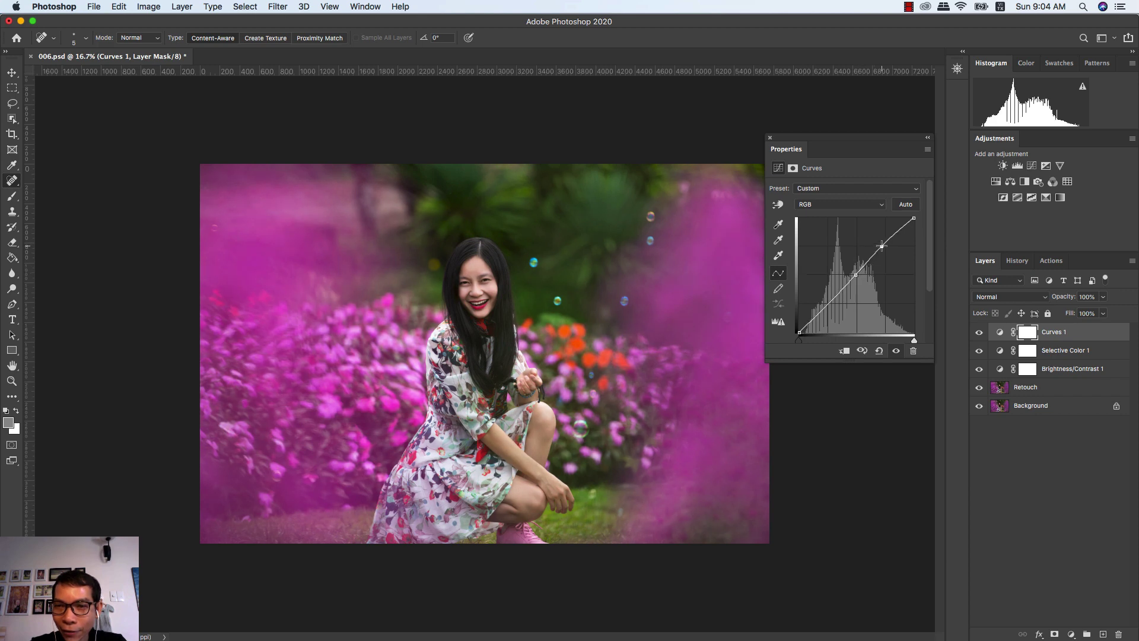
left_click(829, 303)
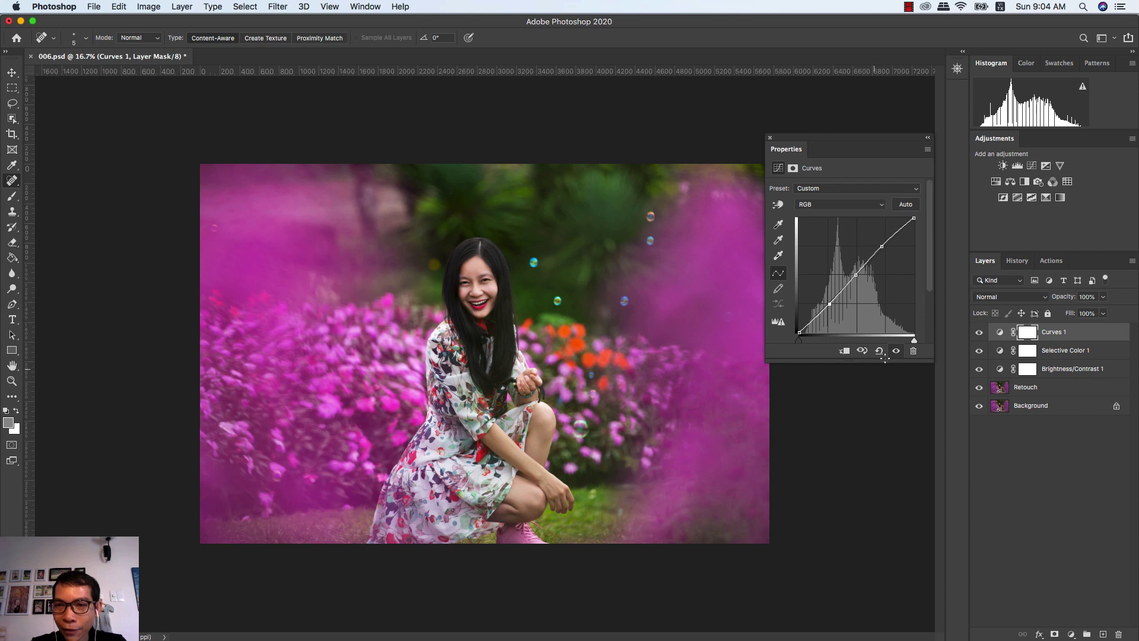
left_click(897, 351)
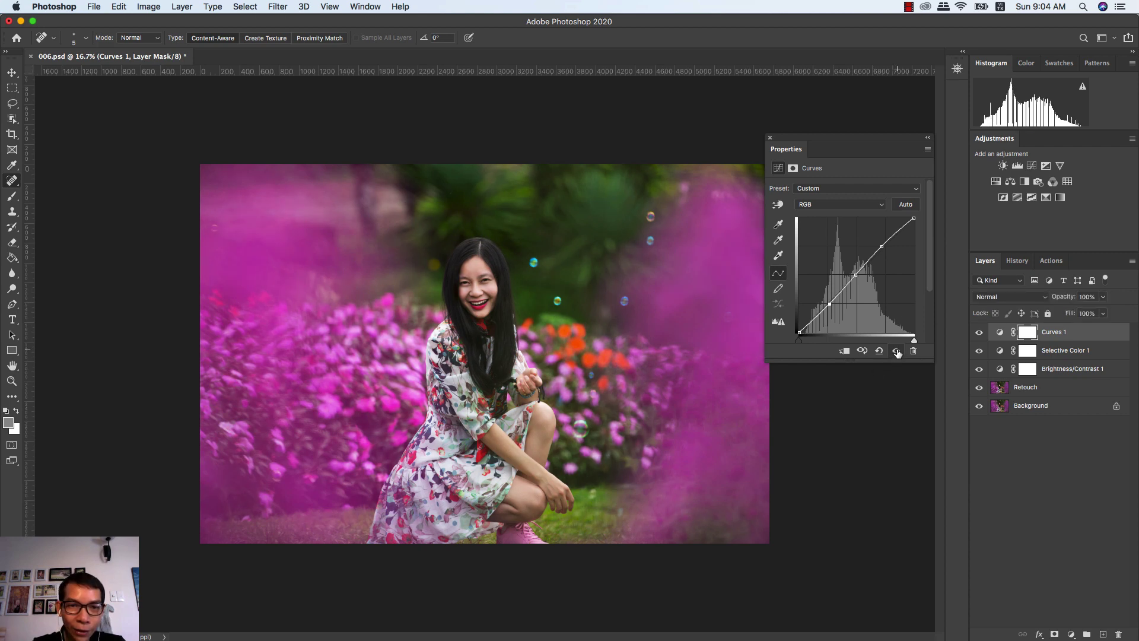
left_click(896, 351)
left_click(896, 352)
left_click(896, 351)
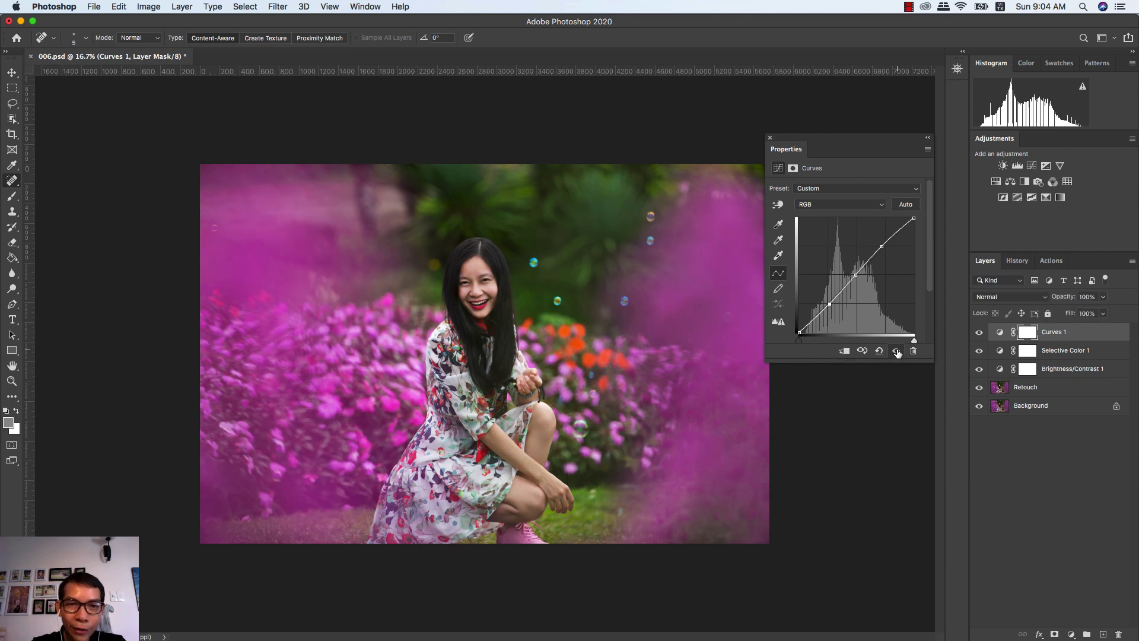
left_click(770, 140)
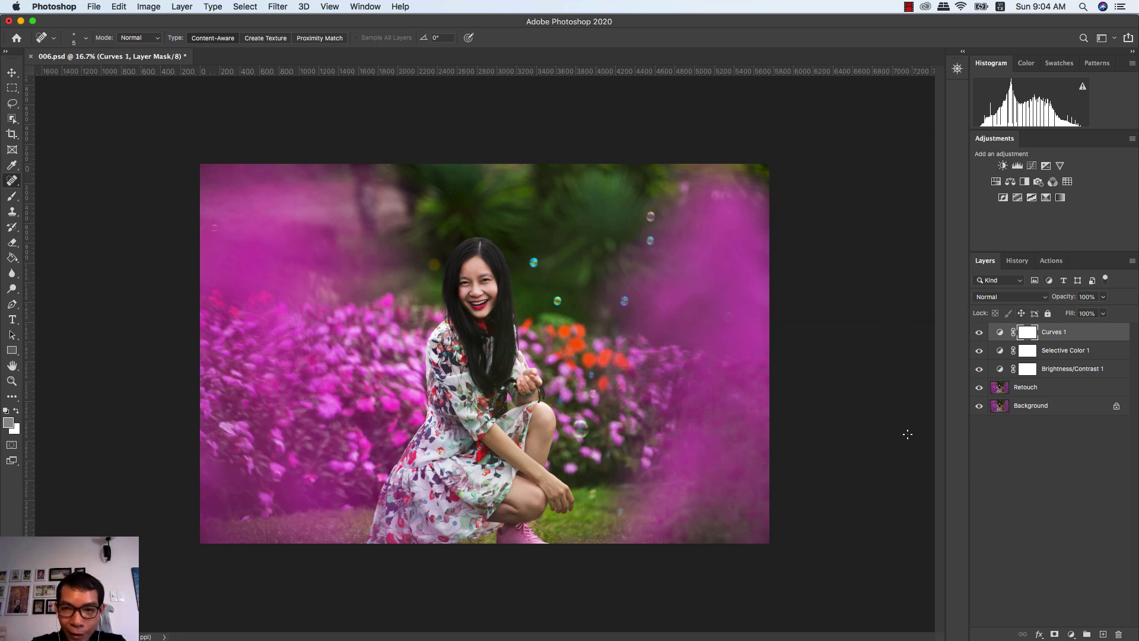
left_click(1071, 634)
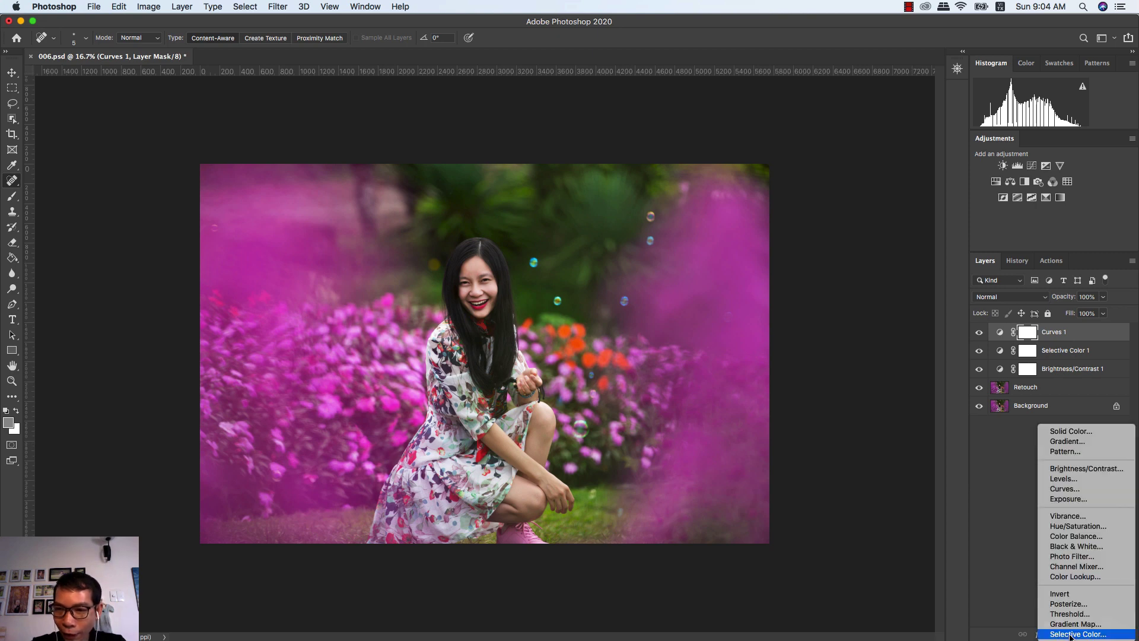
- Add a Hue/Saturation layer limited to Magentas and shift the hue to -23 to turn the flowers purple
left_click(1076, 526)
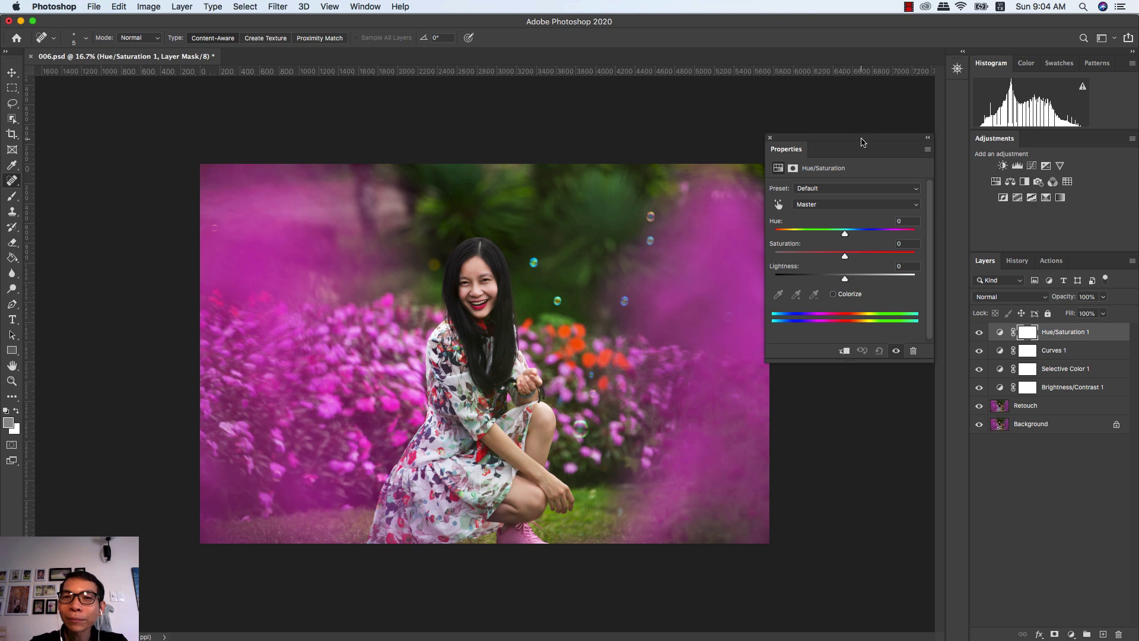
left_click(846, 205)
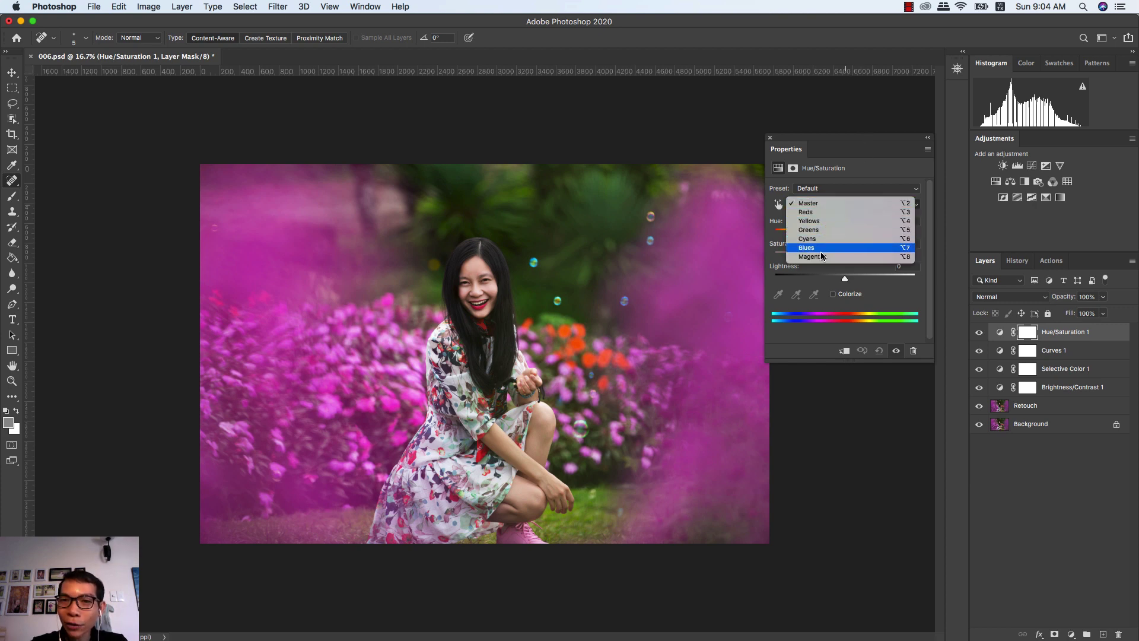
left_click(859, 175)
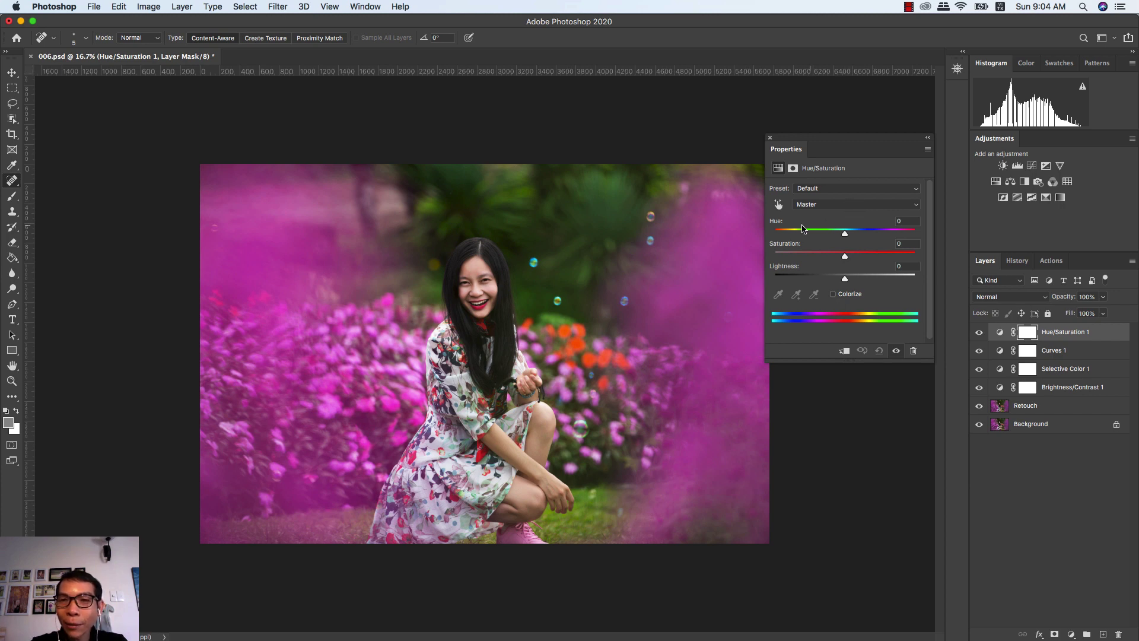
left_click(838, 205)
left_click(835, 257)
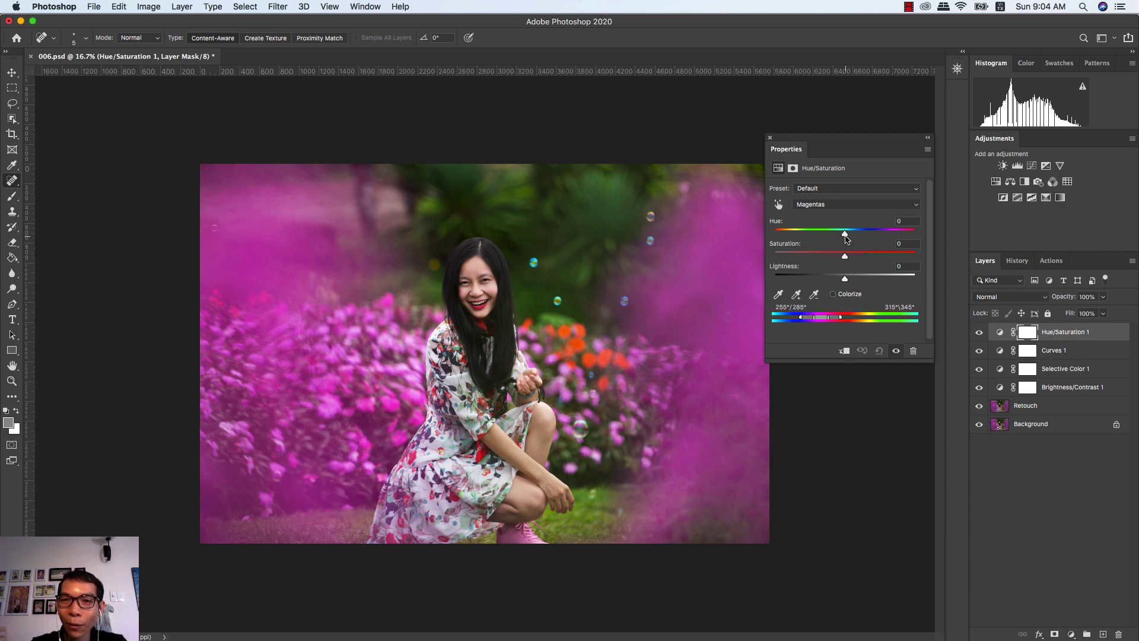
mouse_move(846, 236)
left_mouse_down()
mouse_move(918, 236)
mouse_move(781, 232)
mouse_move(836, 233)
left_mouse_up()
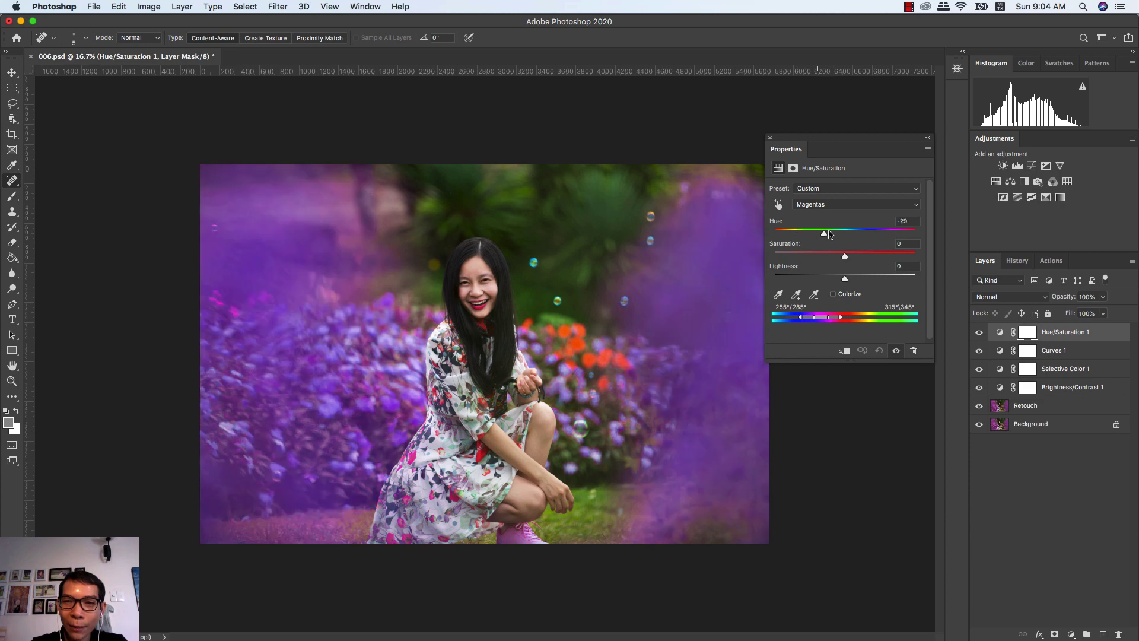
- Reset the Magentas hue to 0, try a saturation boost, then reset saturation to 0
double_click(902, 221)
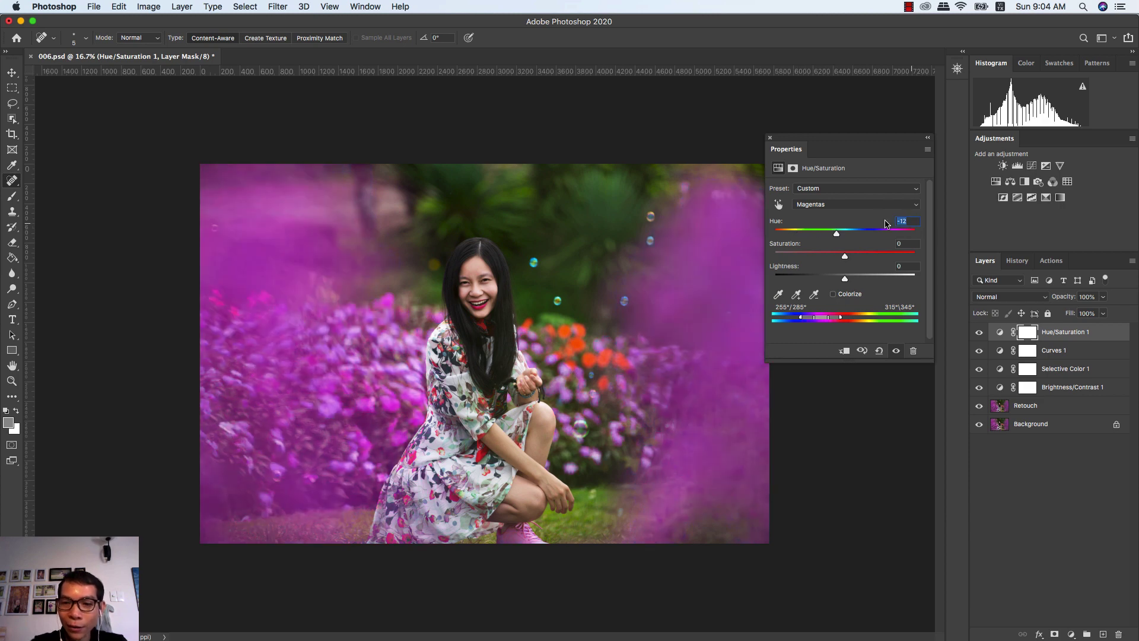
type("0")
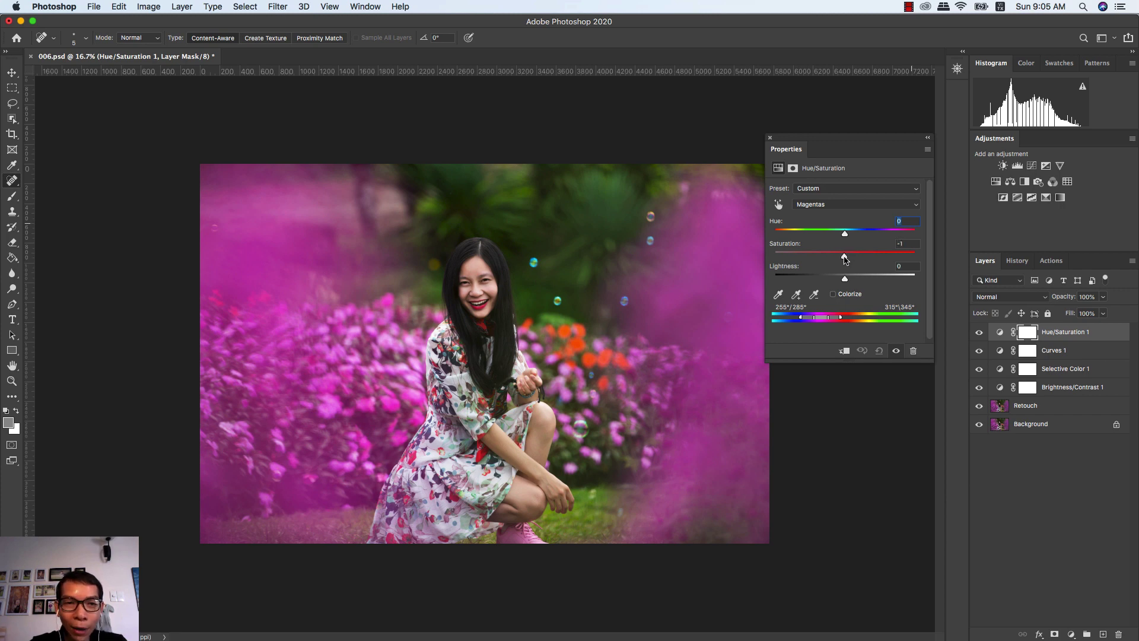
mouse_move(845, 259)
left_mouse_down()
mouse_move(928, 262)
mouse_move(771, 257)
mouse_move(917, 258)
left_mouse_up()
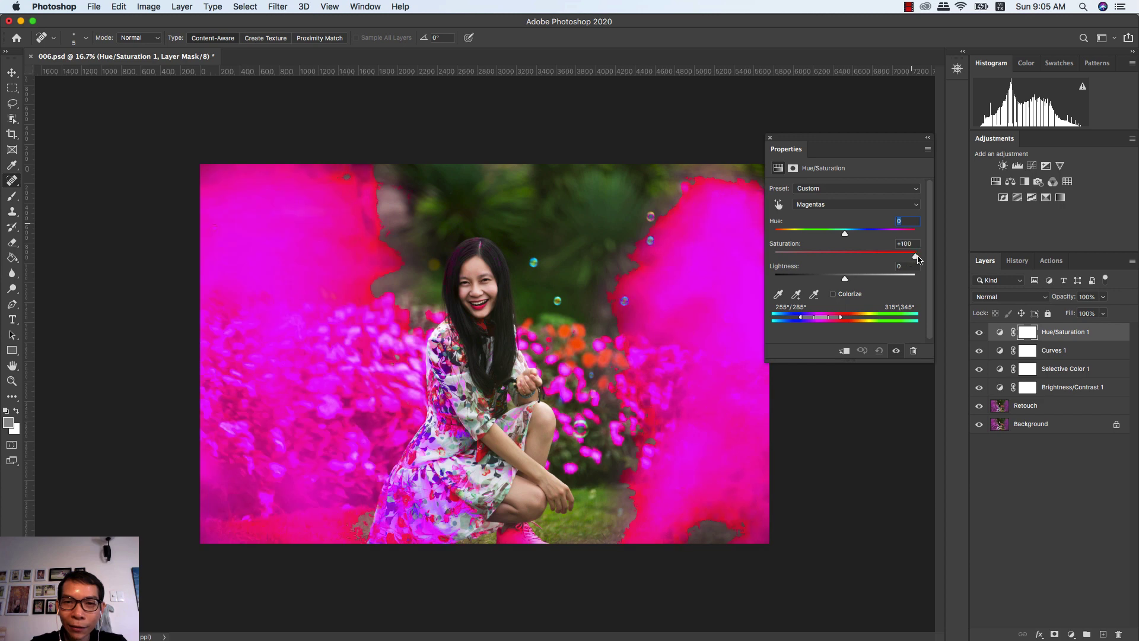
left_click(906, 244)
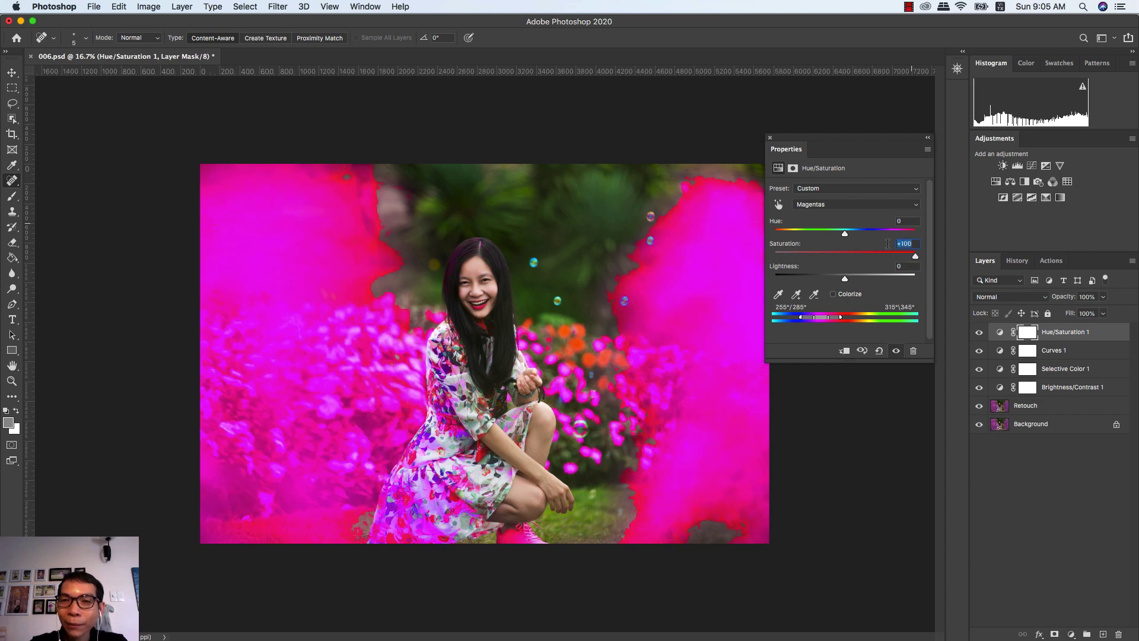
type("0")
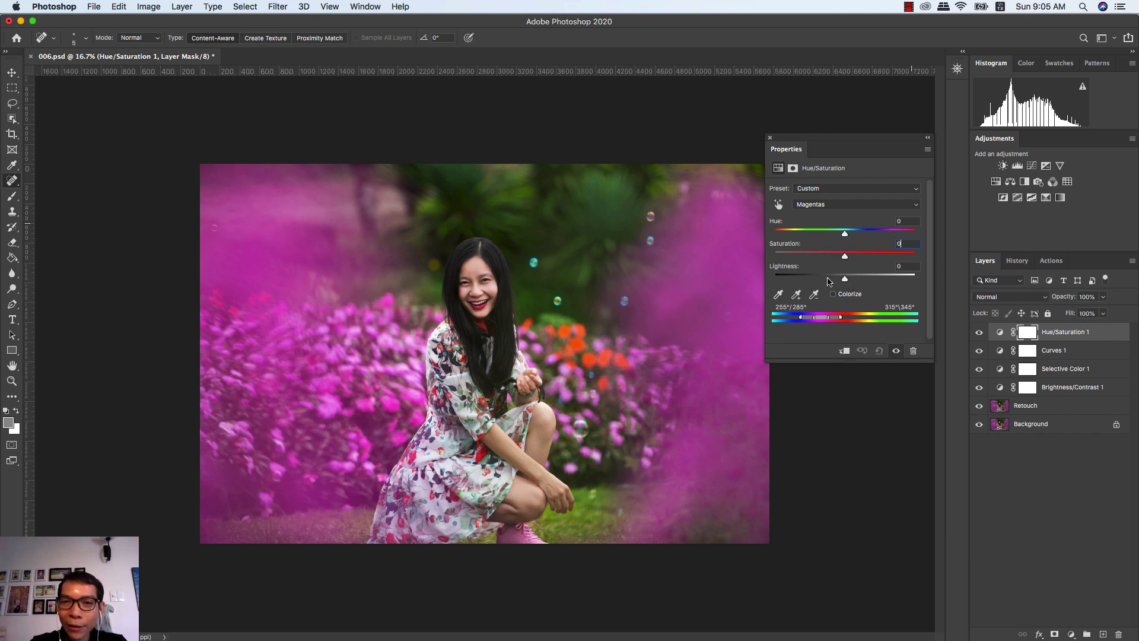
- Try Magentas lightness changes, reset lightness to 0, nudge the hue warmer, and compare before and after
left_click_drag(846, 281, 903, 280)
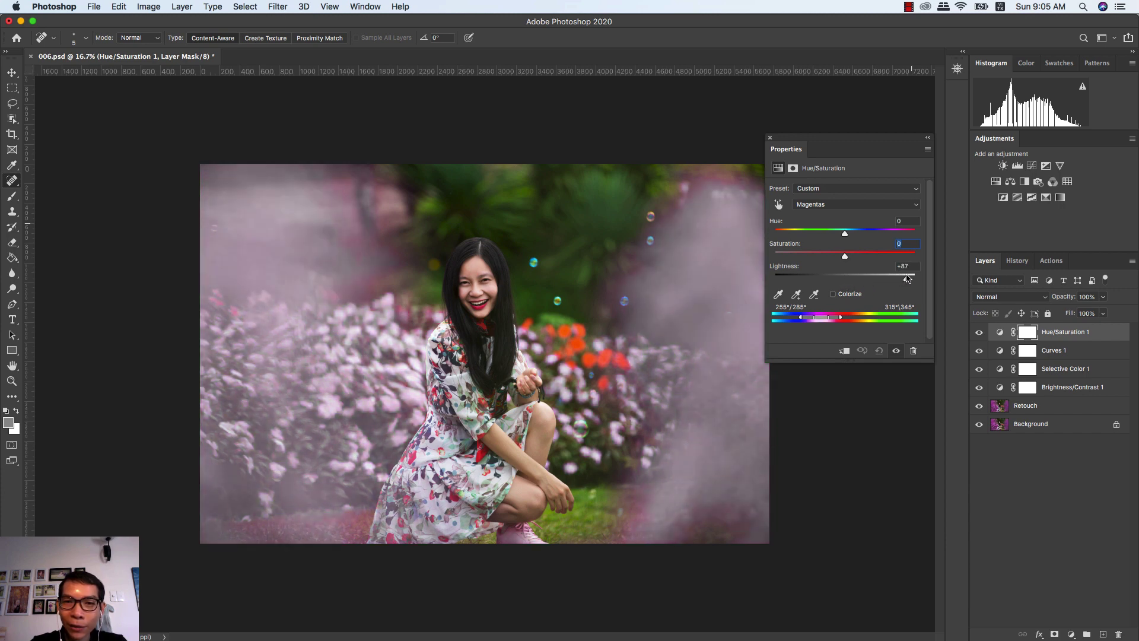
left_click_drag(902, 280, 840, 275)
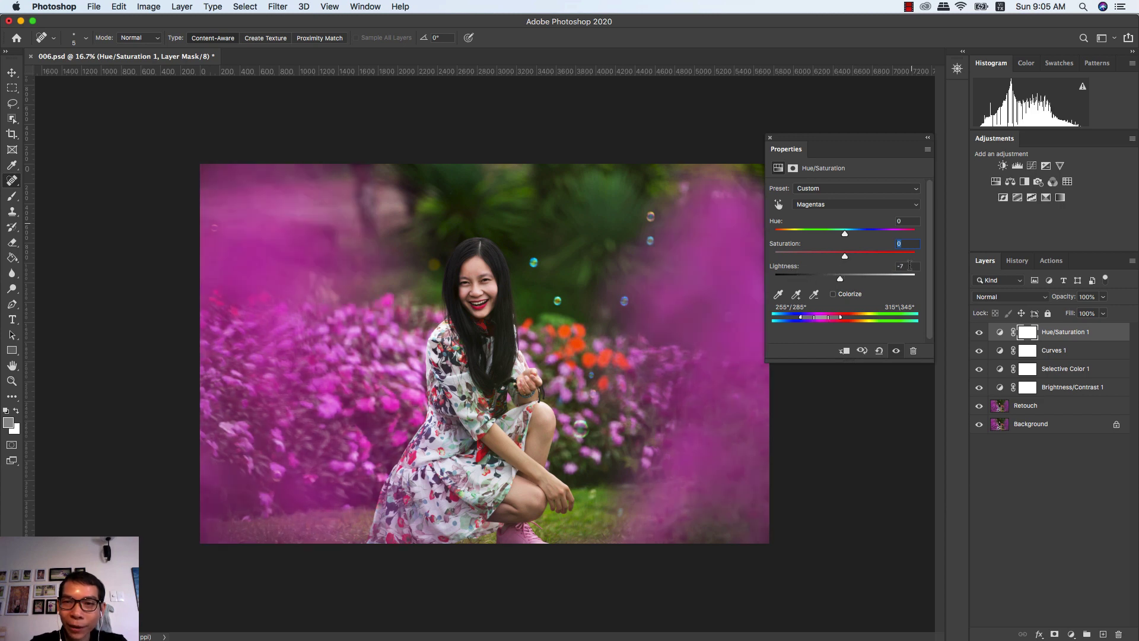
left_click(898, 266)
type("0")
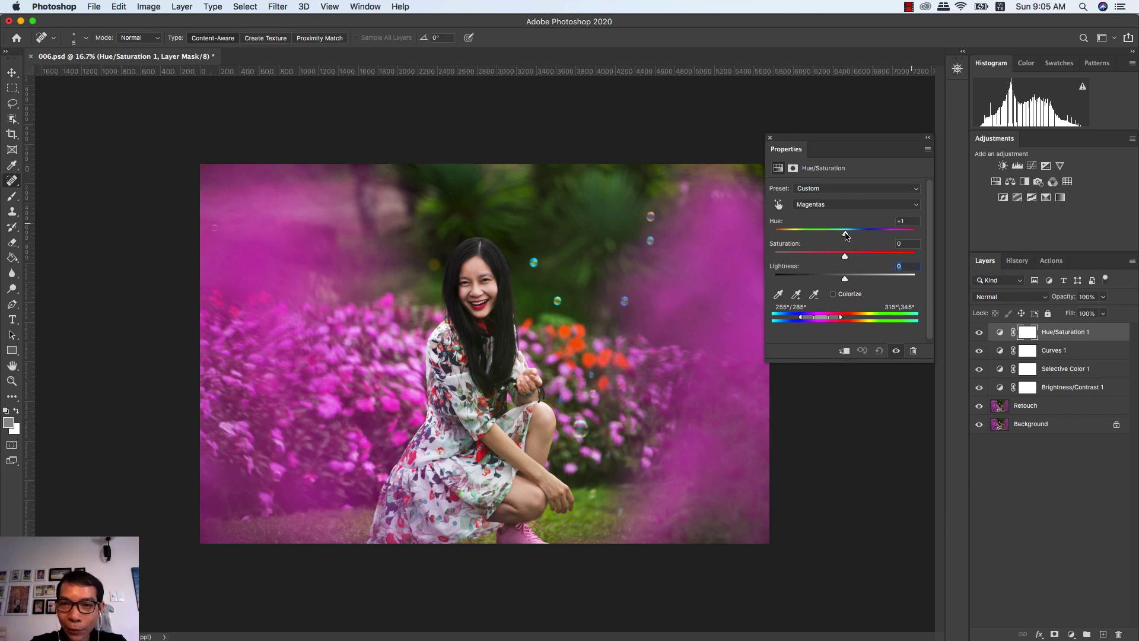
left_click_drag(846, 235, 847, 235)
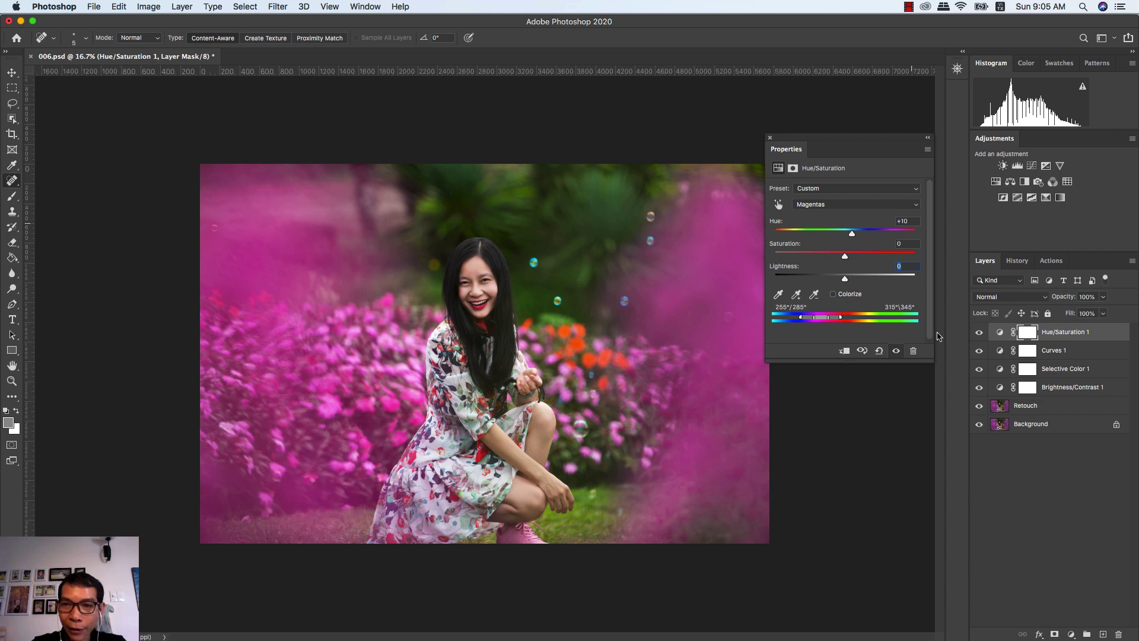
left_click(897, 351)
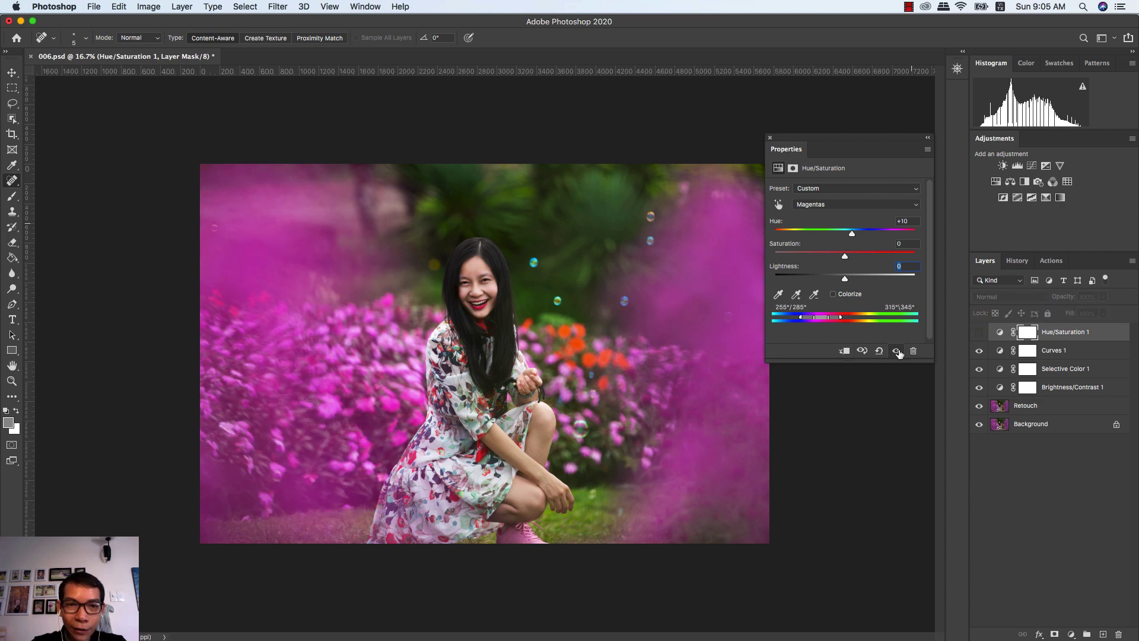
left_click(897, 351)
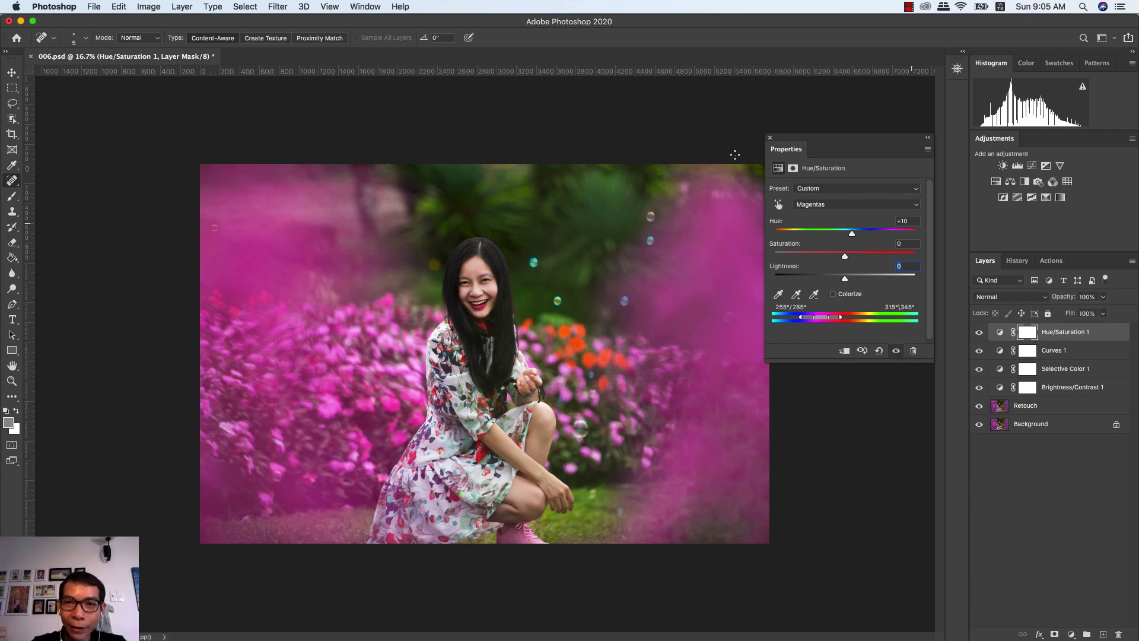
left_click(770, 139)
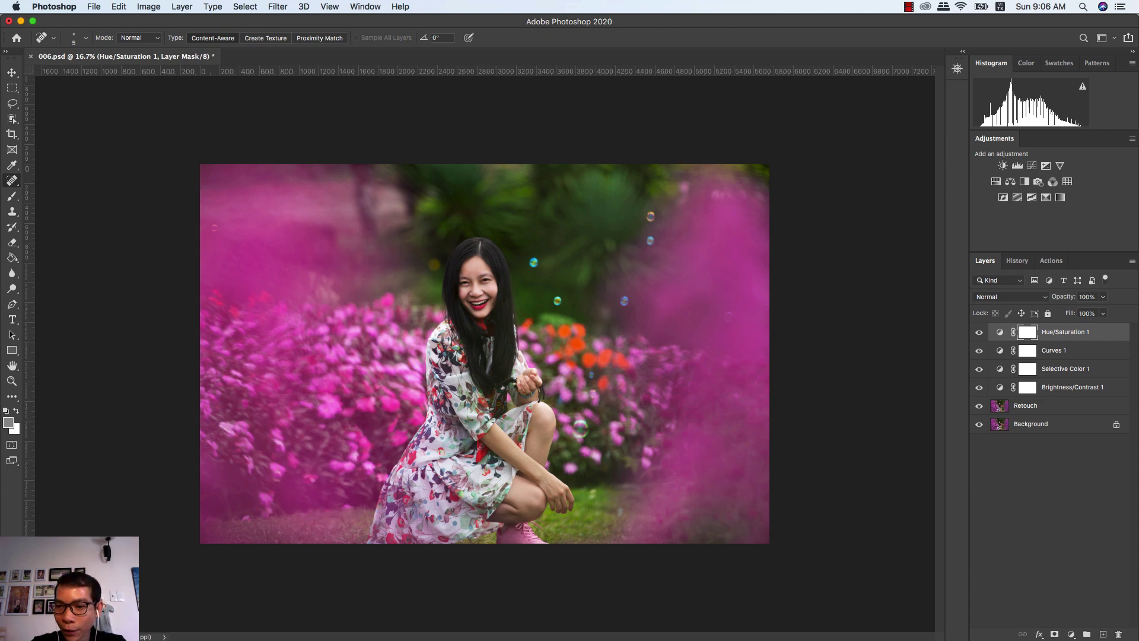
- Add a Levels layer that lifts the black output level to 7, comparing it on and off
left_click(1066, 633)
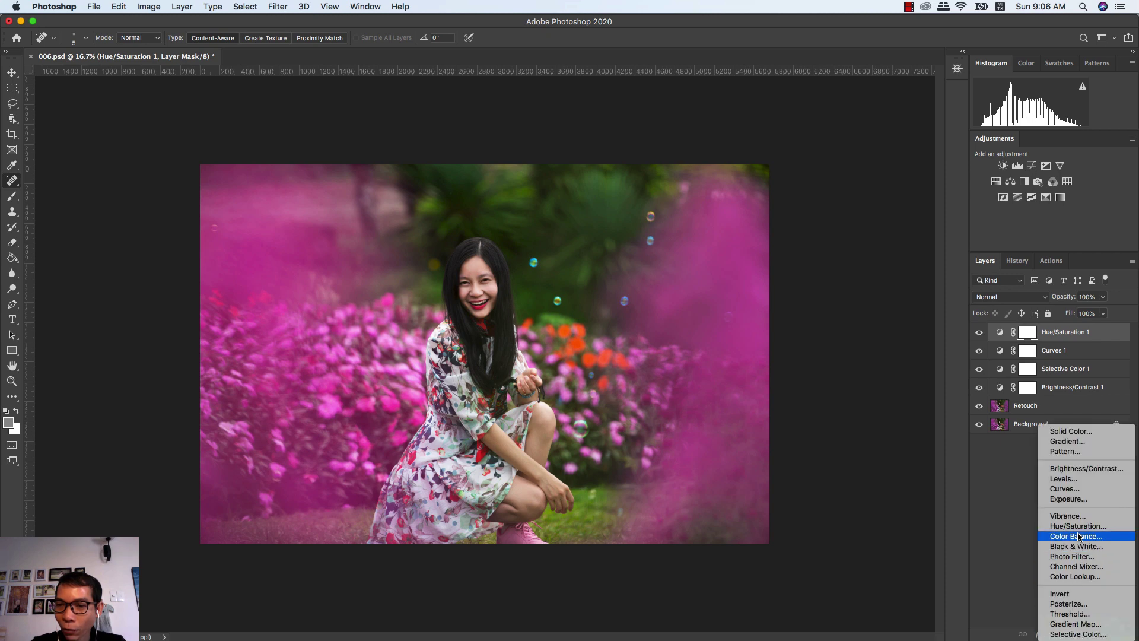
left_click(1083, 479)
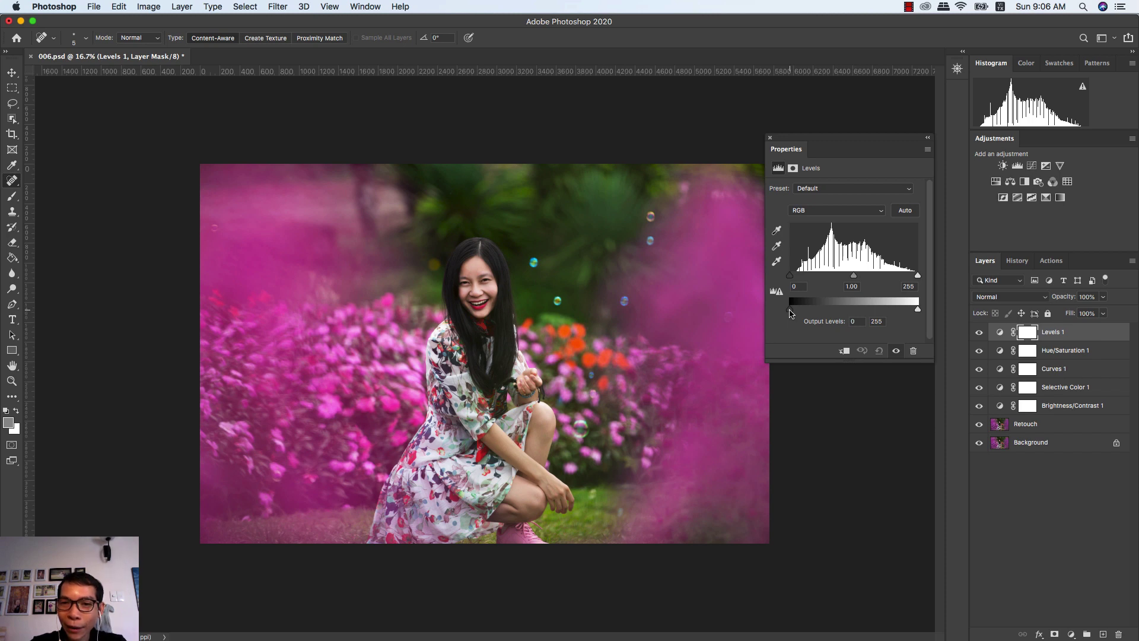
left_click_drag(789, 311, 793, 311)
left_click_drag(794, 312, 791, 313)
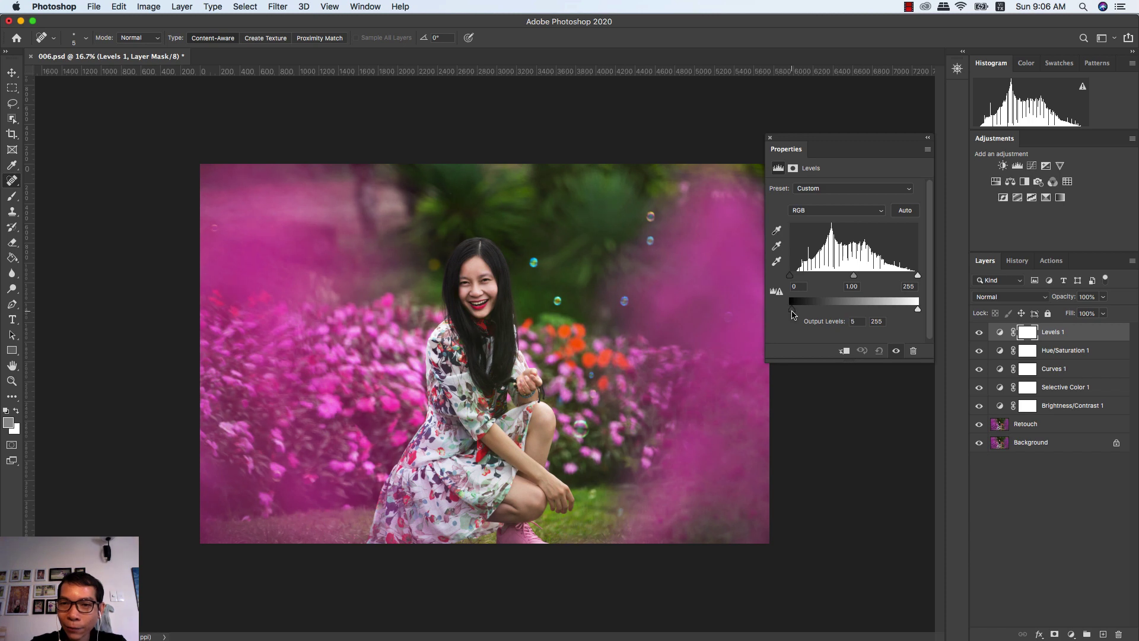
left_click(896, 350)
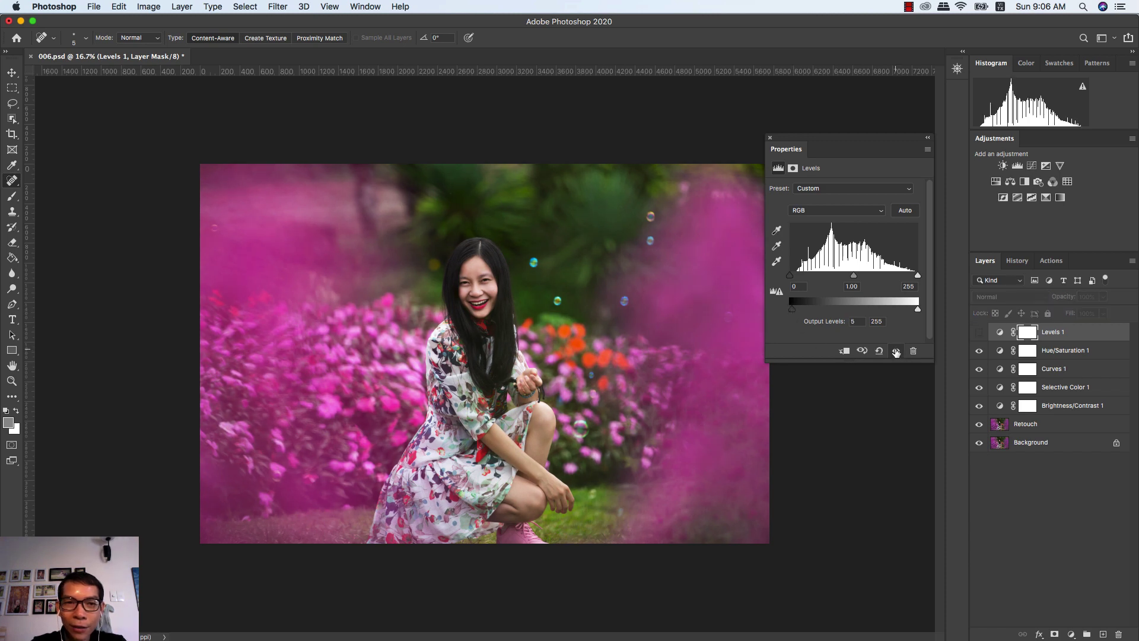
left_click(896, 351)
left_click(897, 351)
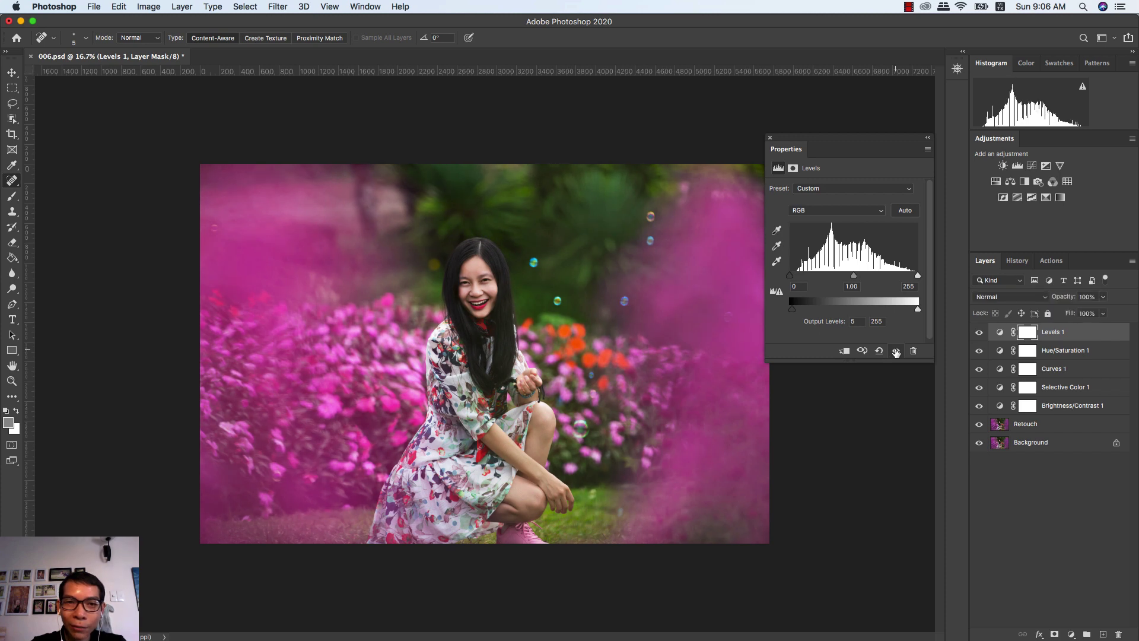
left_click(897, 350)
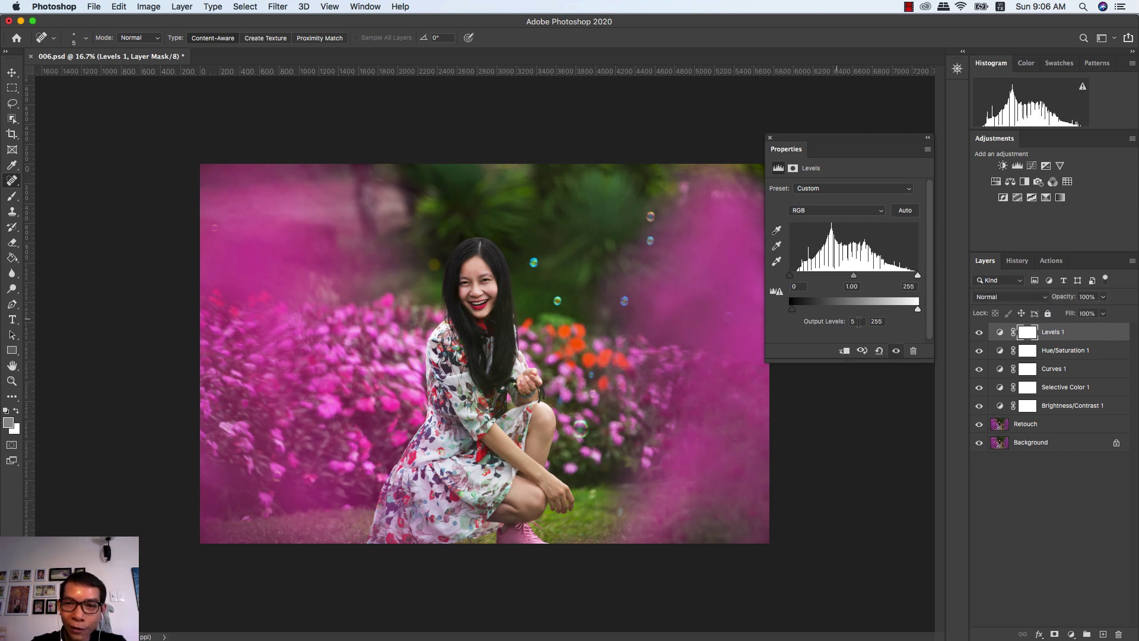
left_click_drag(830, 323, 839, 323)
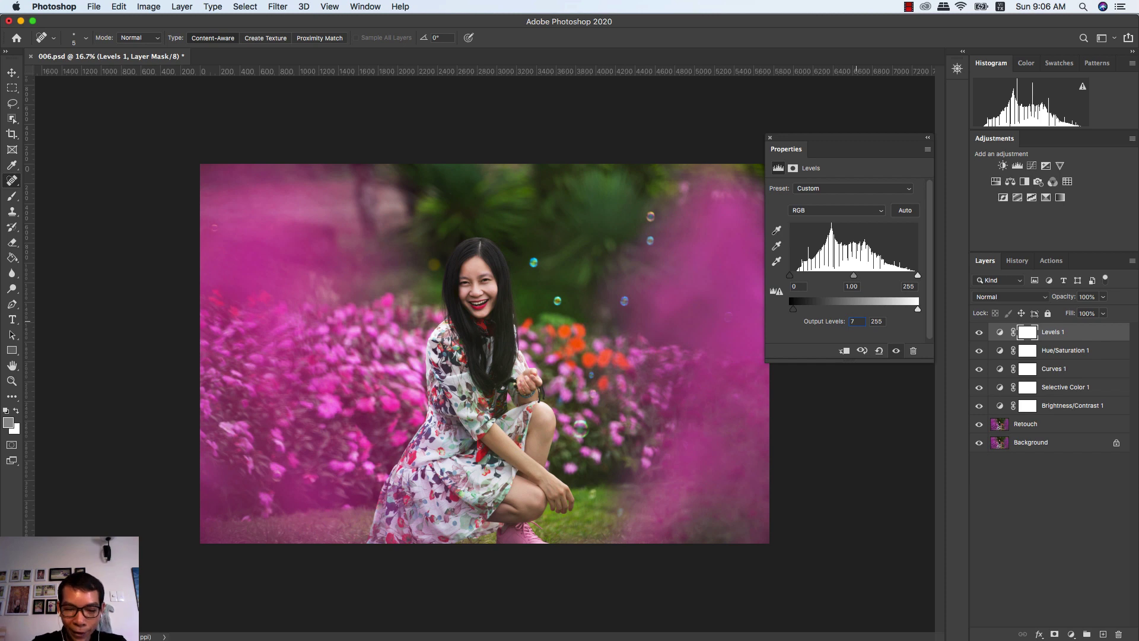
left_click(769, 140)
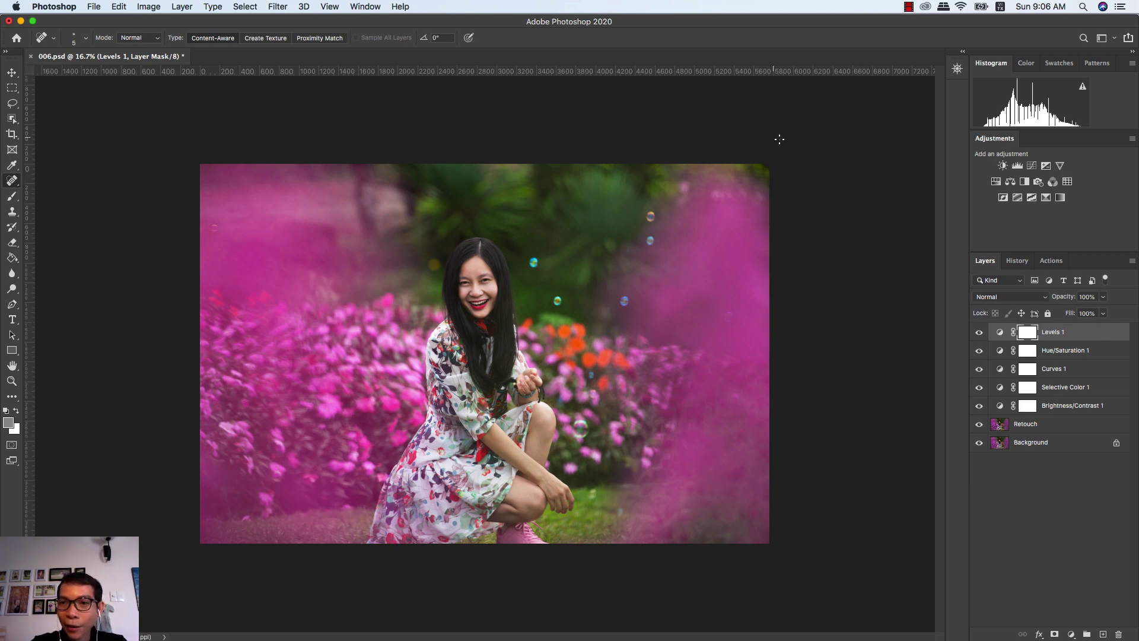
- Group the five adjustment layers into a group named 'Color'
left_click(1061, 408, "shift")
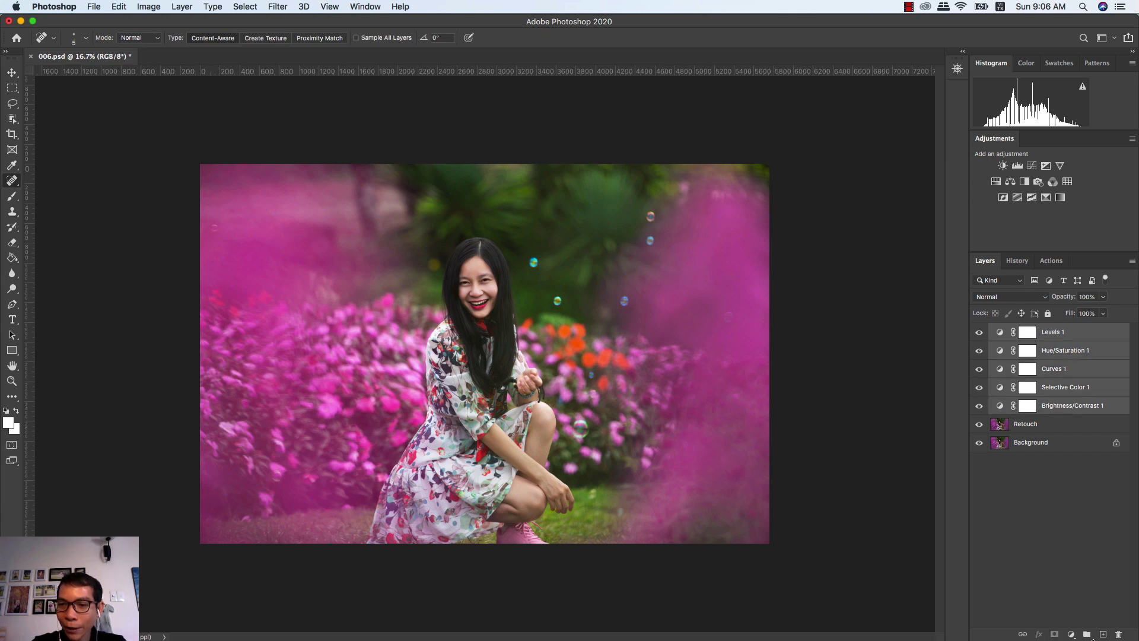
left_click(1087, 635)
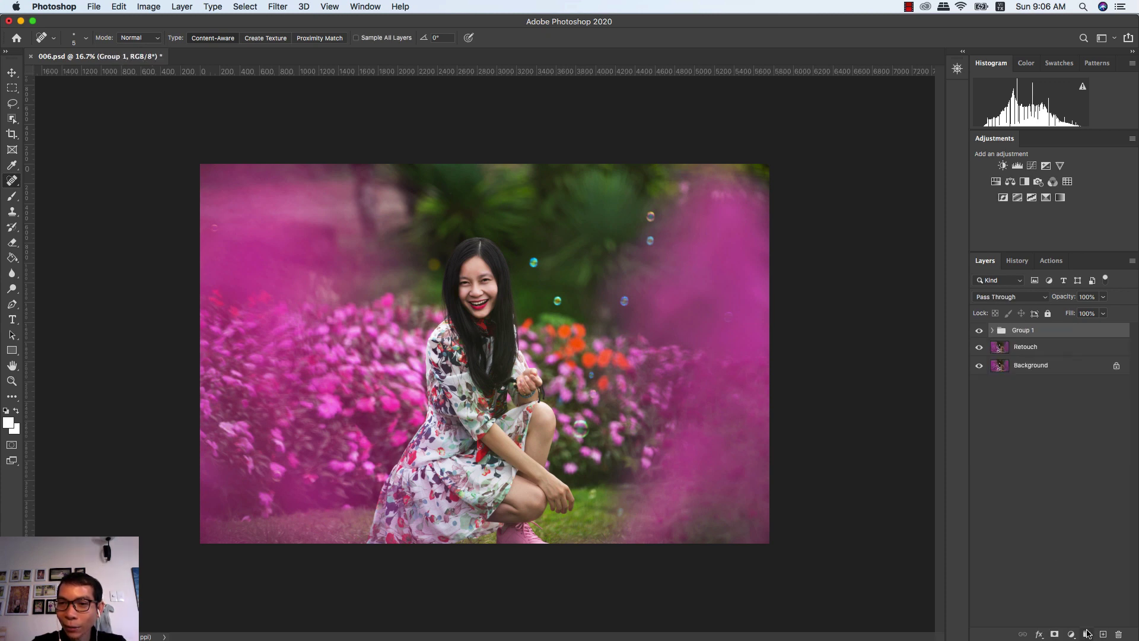
double_click(1019, 330)
type("Color")
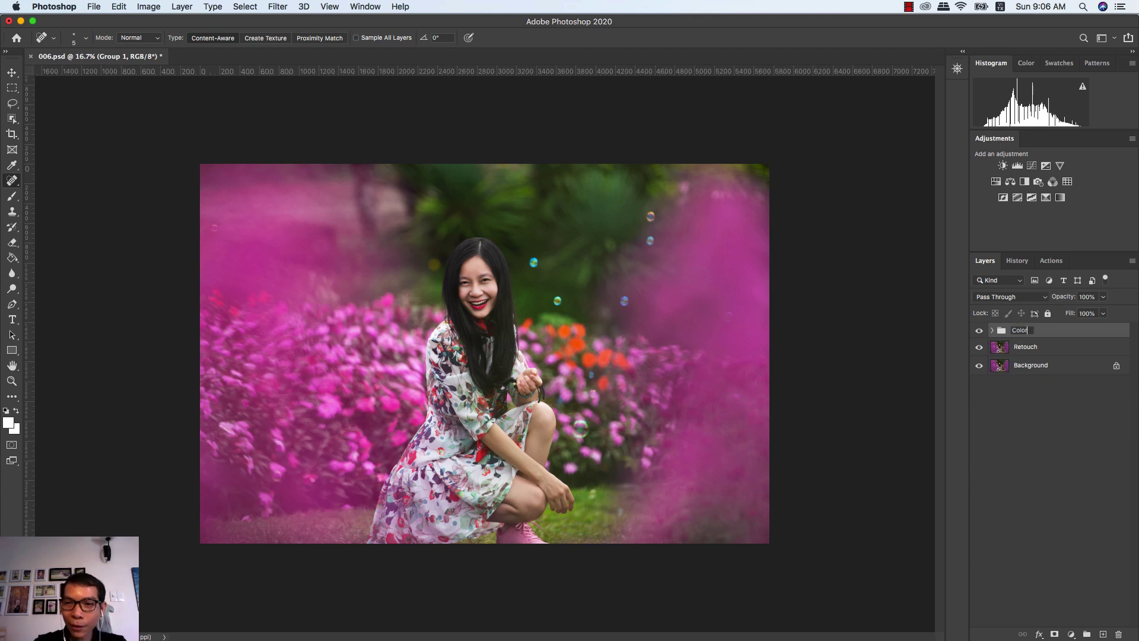
key("Return")
- Compare the original Background against the full colour grade, ending with the grade visible
left_click(979, 366, "alt")
left_click(979, 366, "alt")
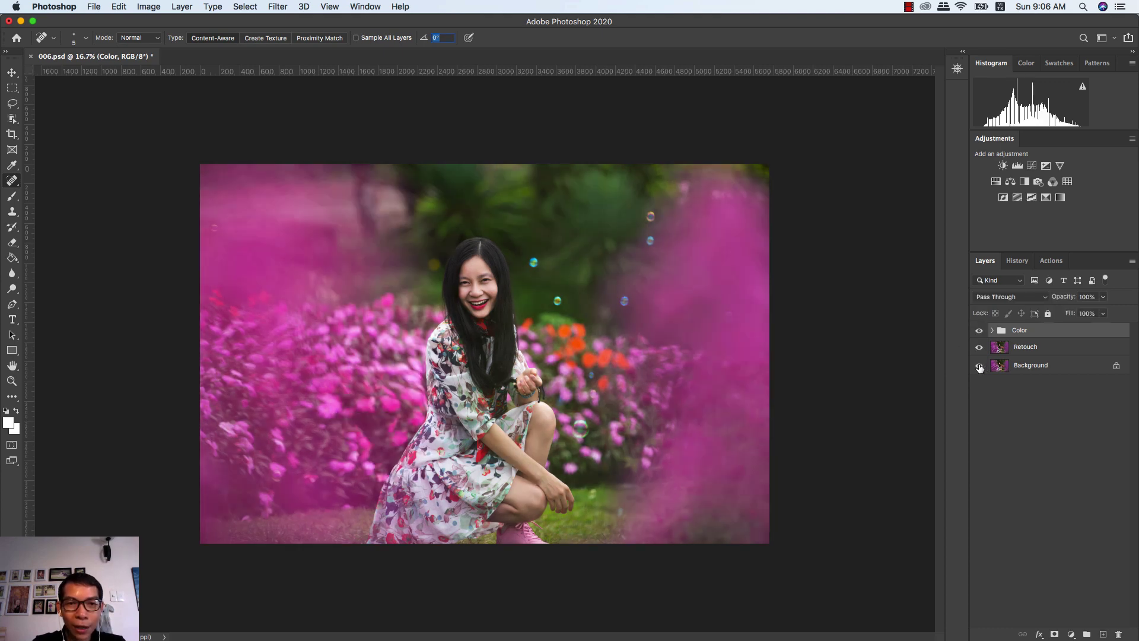
left_click(980, 366, "alt")
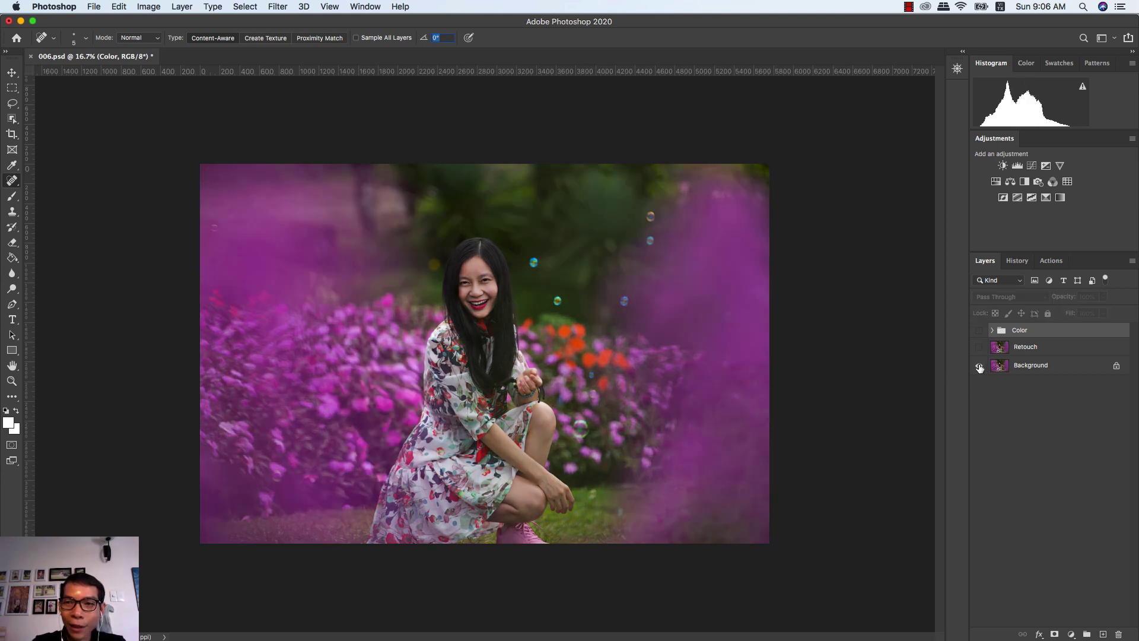
left_click(980, 366, "alt")
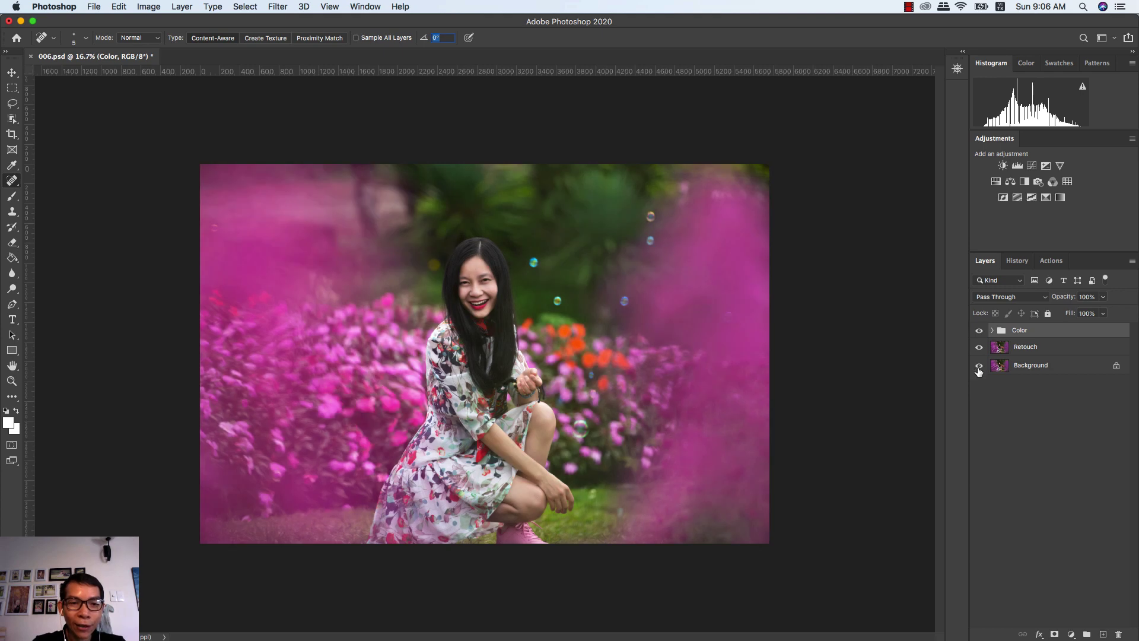
- Save the layered PSD, then save a JPEG copy named 006.jpg at Maximum quality 12
key("super+s")
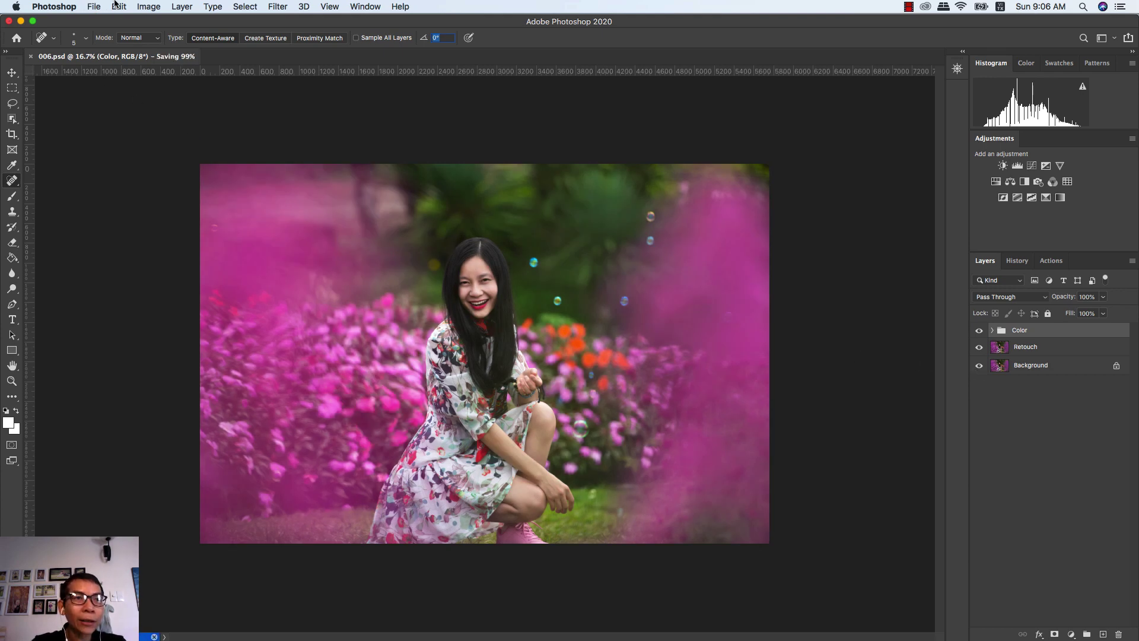
key("v")
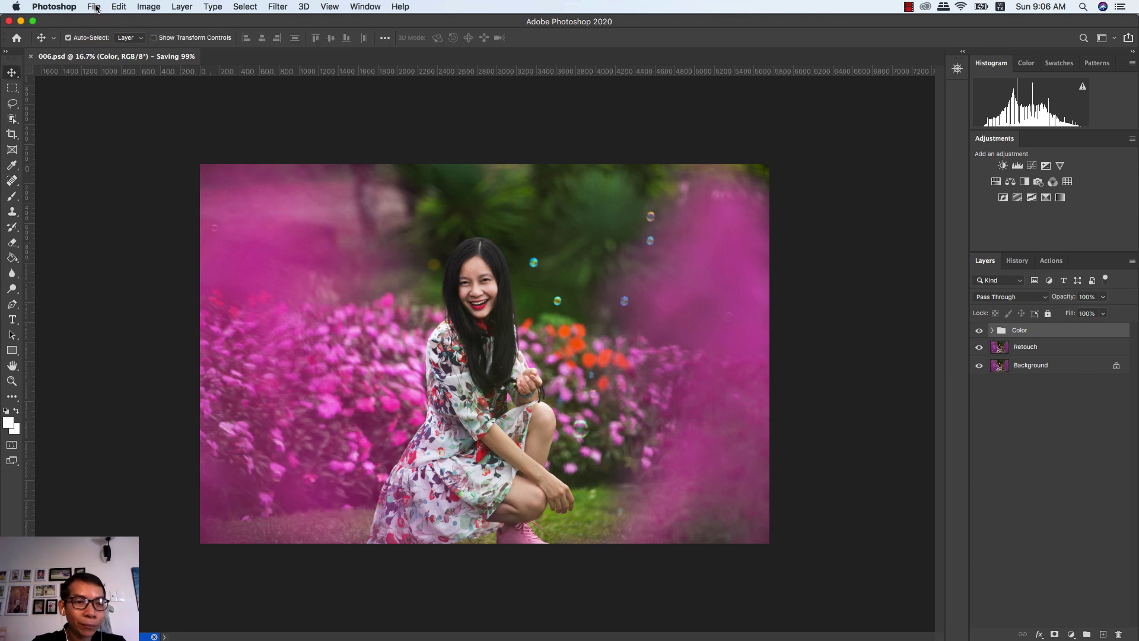
left_click(96, 7)
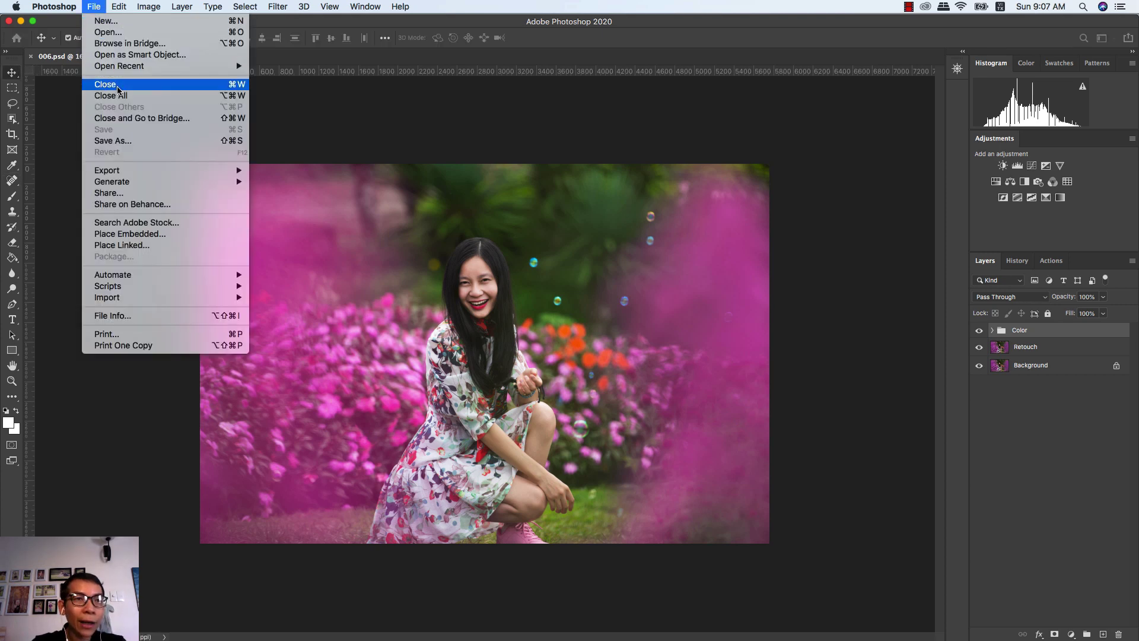
left_click(127, 146)
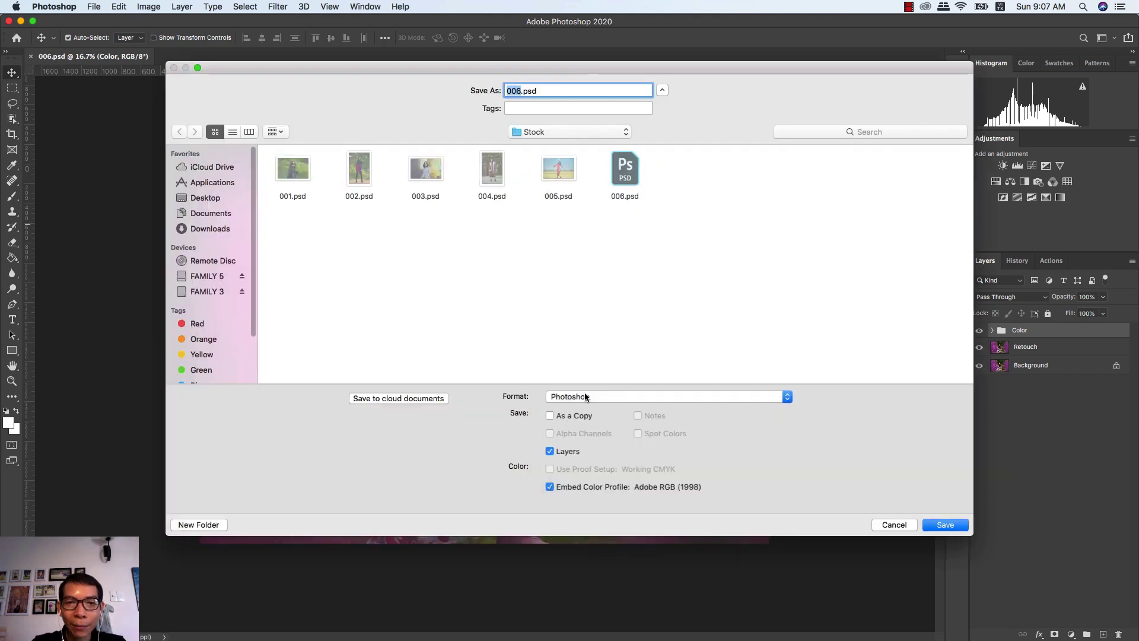
left_click(585, 397)
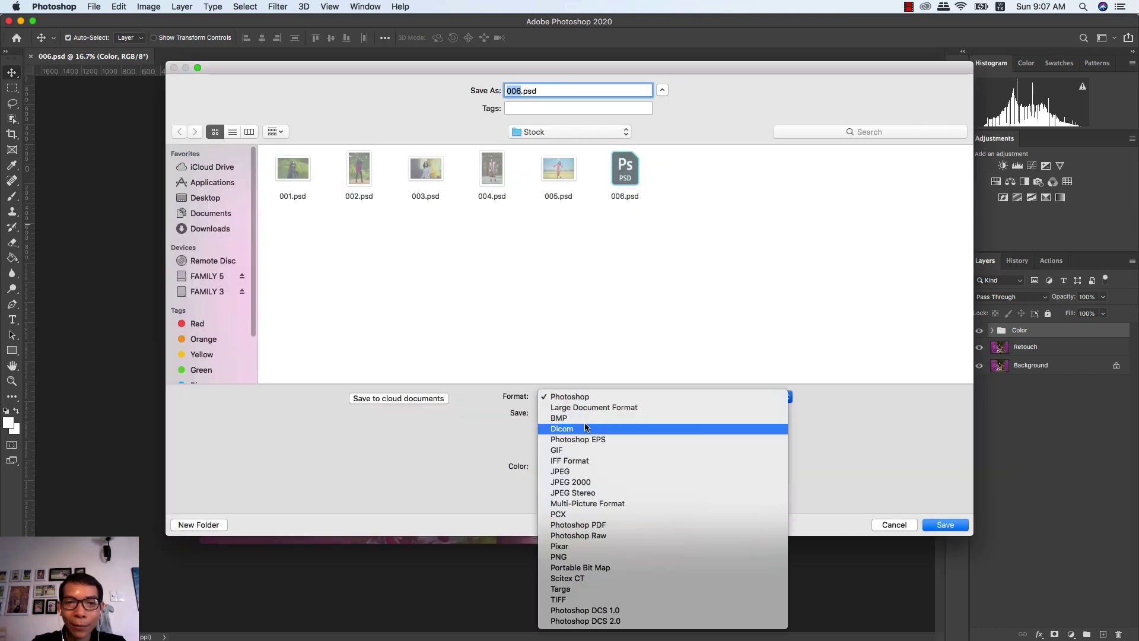
left_click(584, 471)
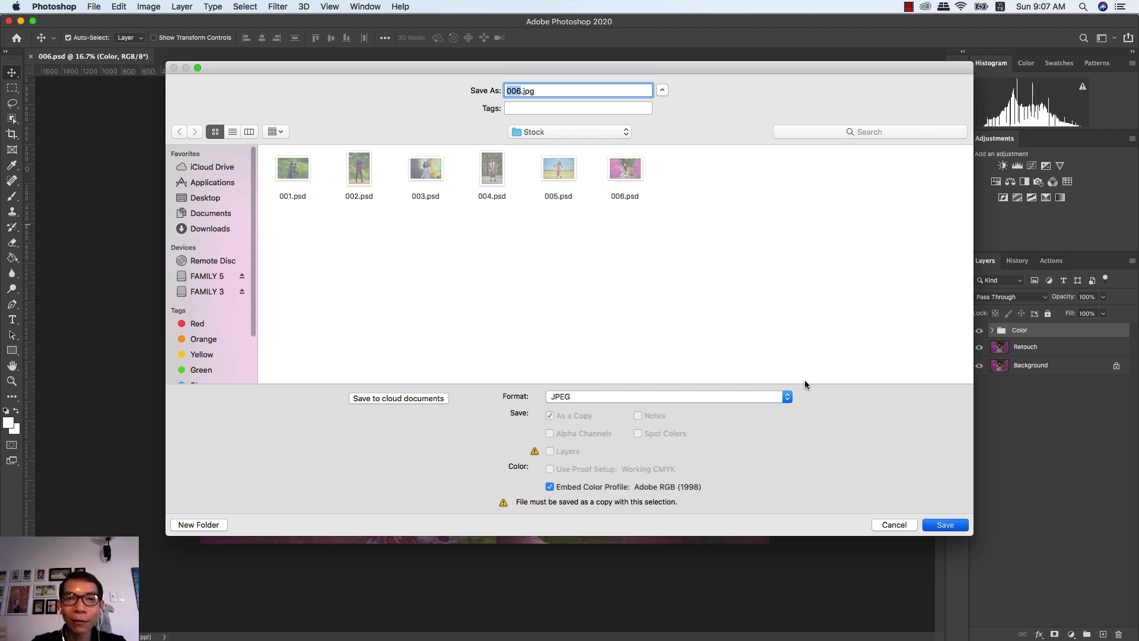
key("Return")
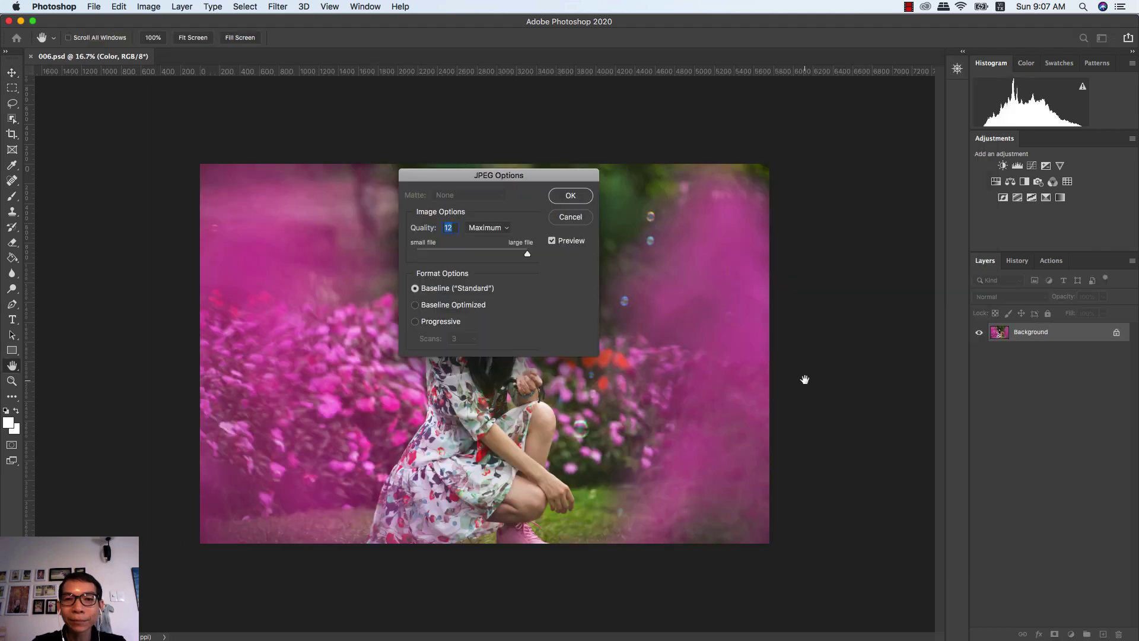
left_click(575, 196)
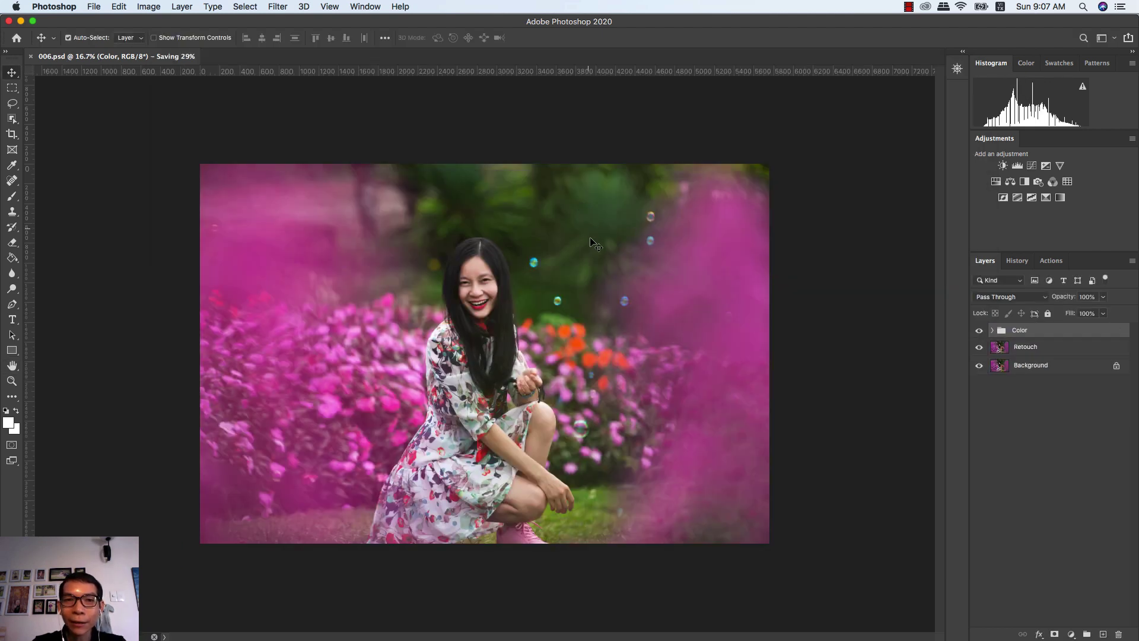